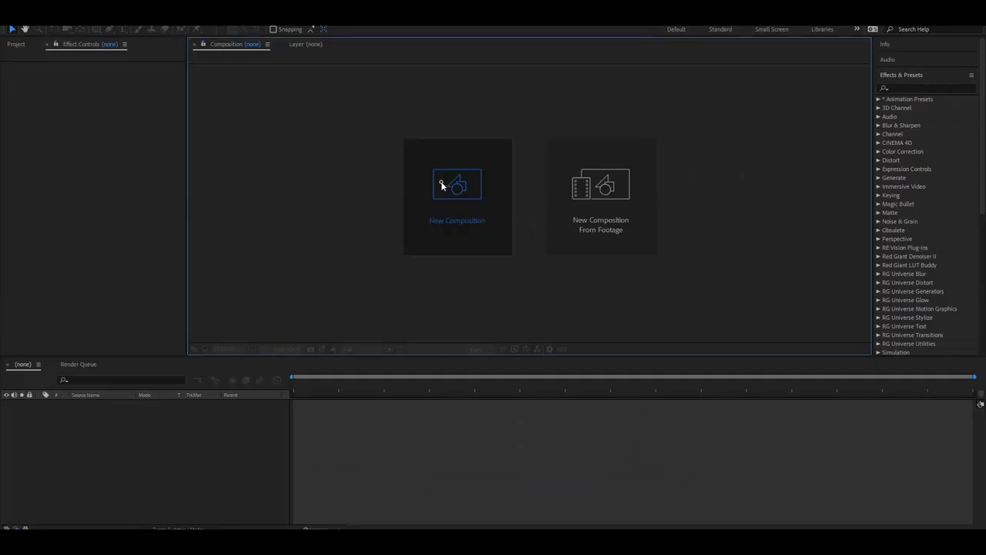
Step: Create Comp 1 at 1920×1080, 25 fps with a duration of 0:00:10:00
left_click(442, 185)
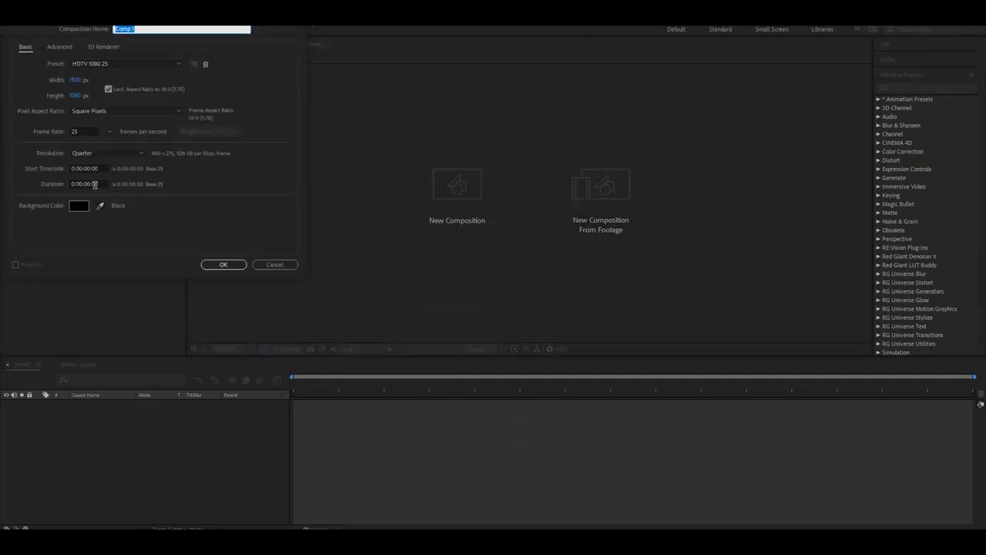
left_click(117, 260)
key("BackSpace")
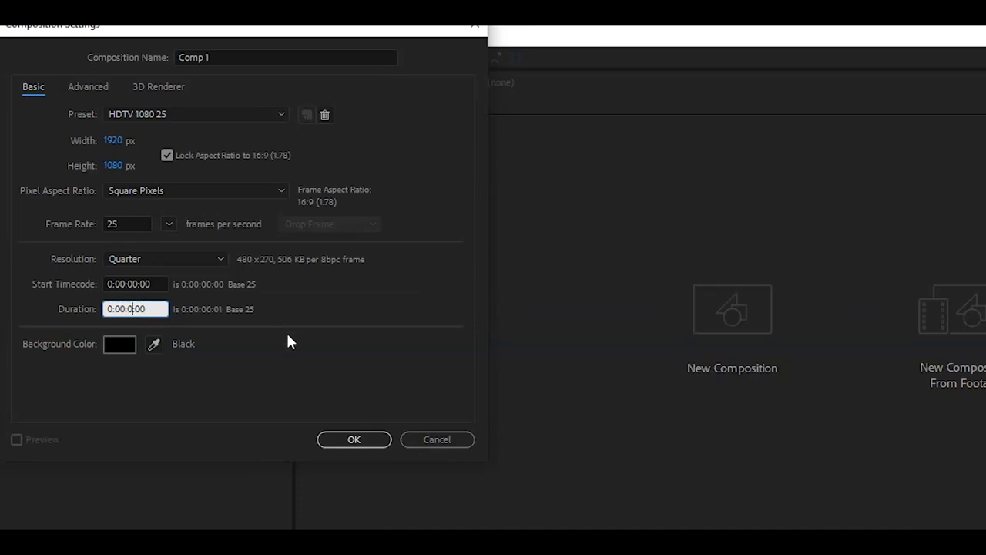
type("10")
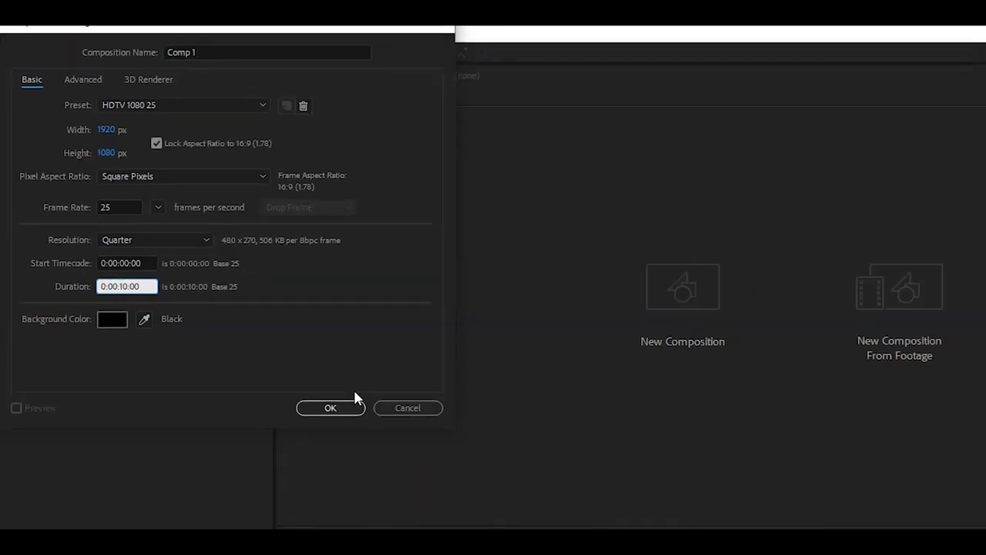
left_click(356, 440)
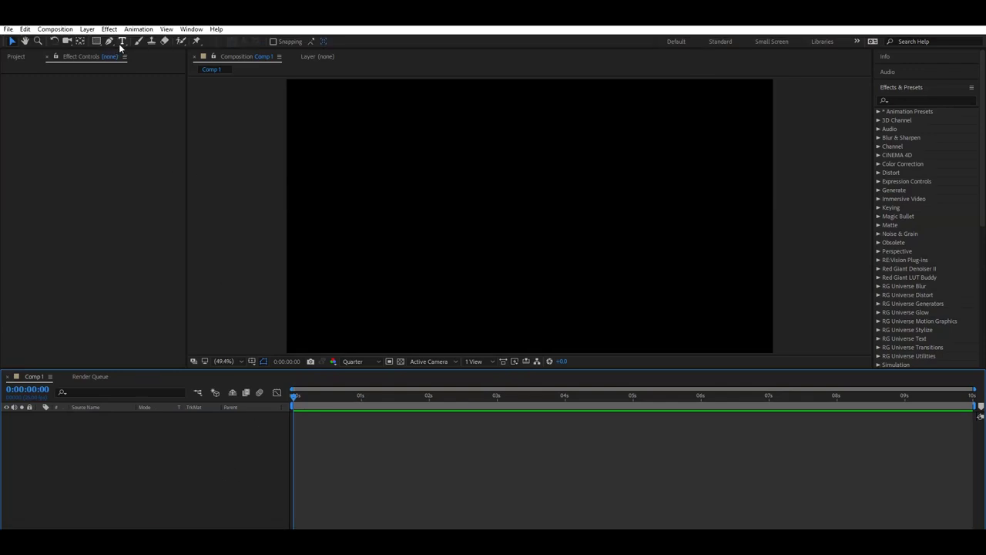
Step: Add a text layer reading SLAISH to the composition
left_click(121, 42)
left_click(437, 230)
type("SLAISH")
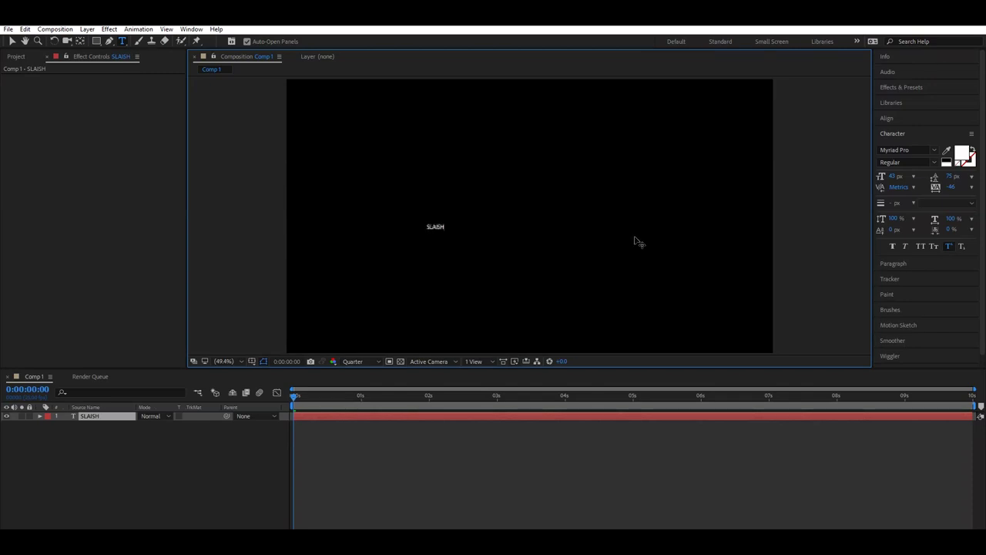
left_click(11, 40)
Step: Set the viewer to Full resolution and scrub the font size up to enlarge SLAISH
left_click(353, 361)
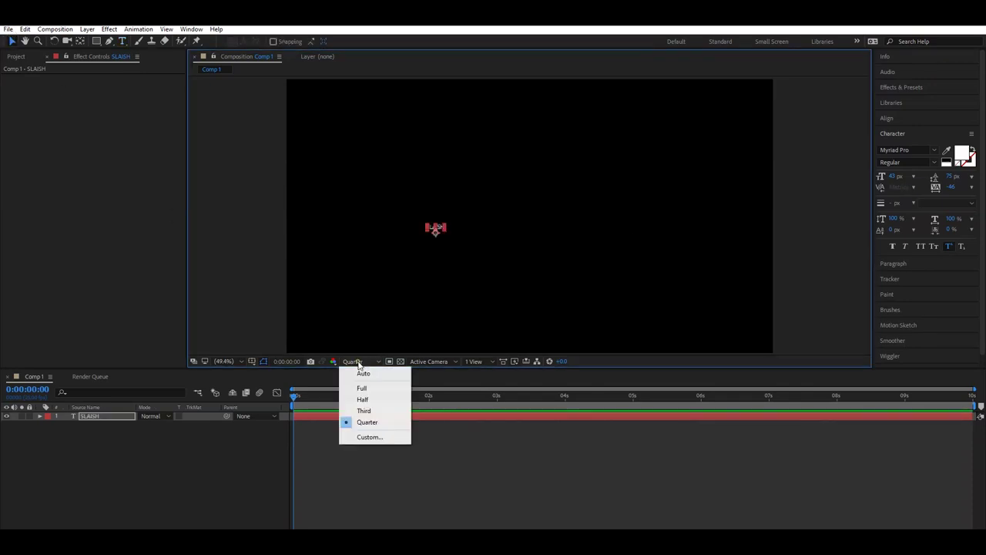
left_click(362, 388)
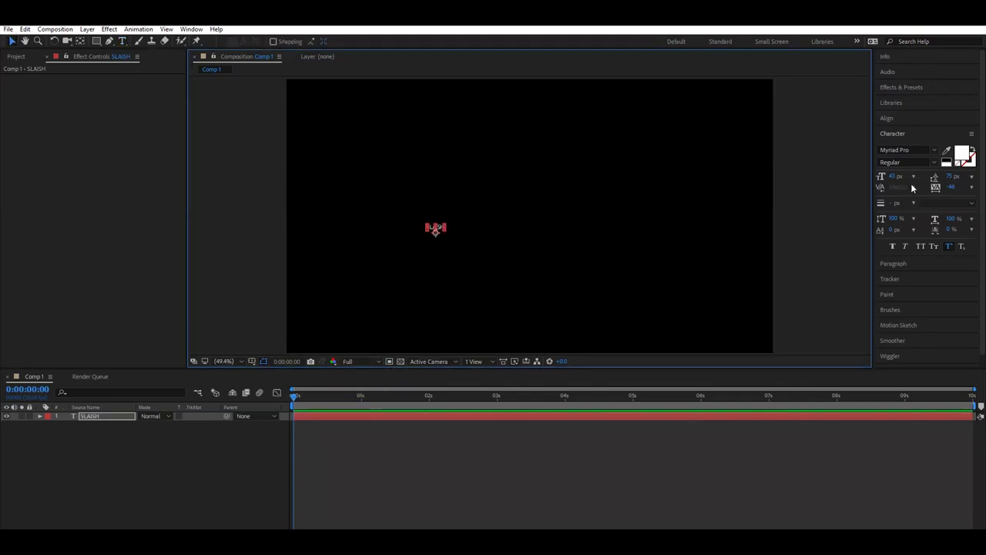
left_click(949, 247)
left_click_drag(902, 179, 562, 214)
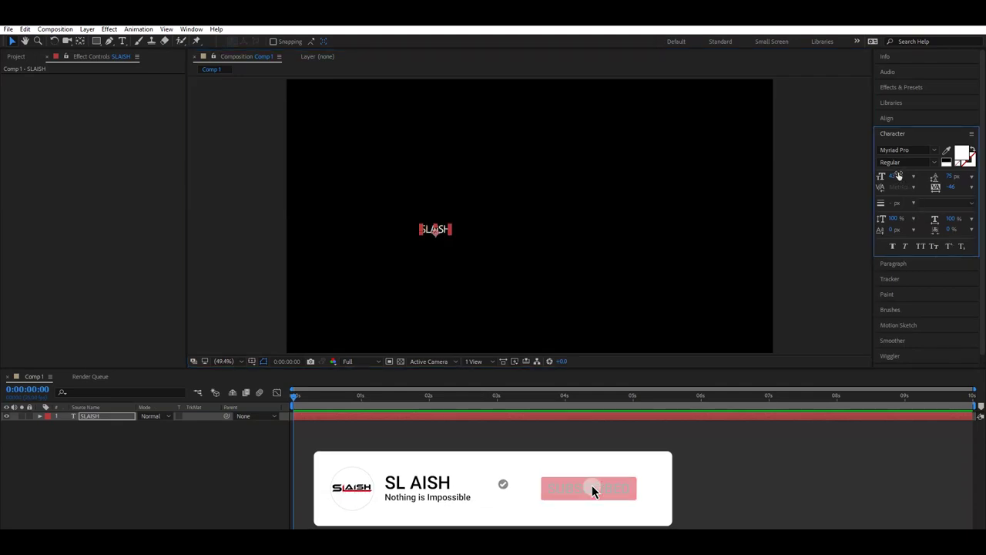
Step: Show Title/Action Safe guides and centre SLAISH horizontally and vertically
left_click(262, 361)
left_click(279, 373)
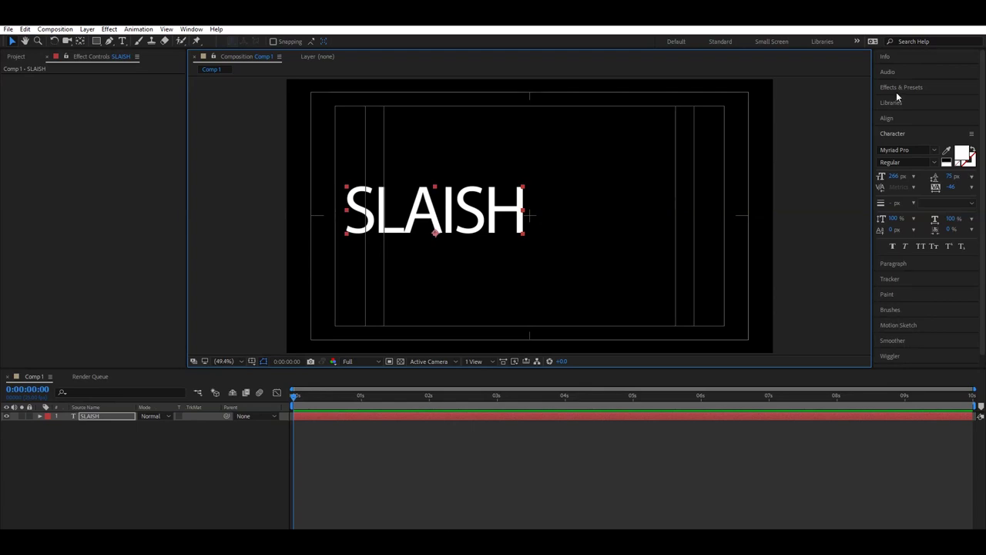
left_click(913, 118)
left_click(901, 144)
left_click(955, 144)
Step: Change the font to Space Marine and re-centre SLAISH in the composition
left_click(921, 188)
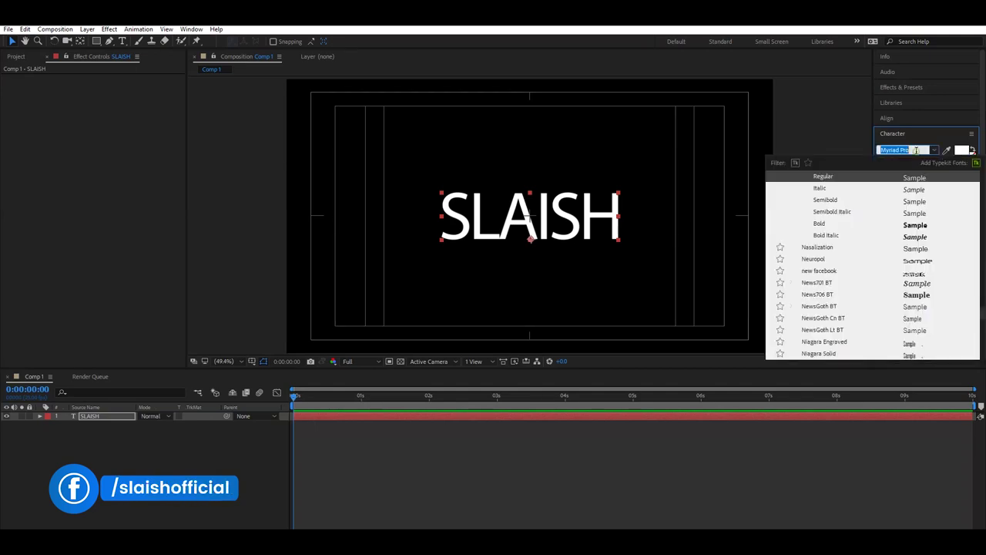
left_click(905, 150)
scroll(906, 291, "down", 10)
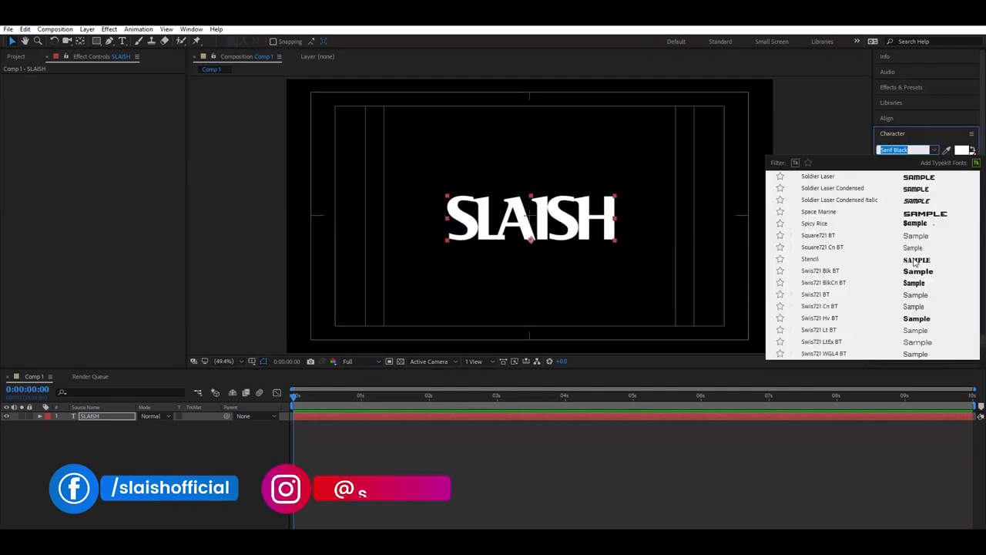
left_click(903, 145)
left_click(954, 144)
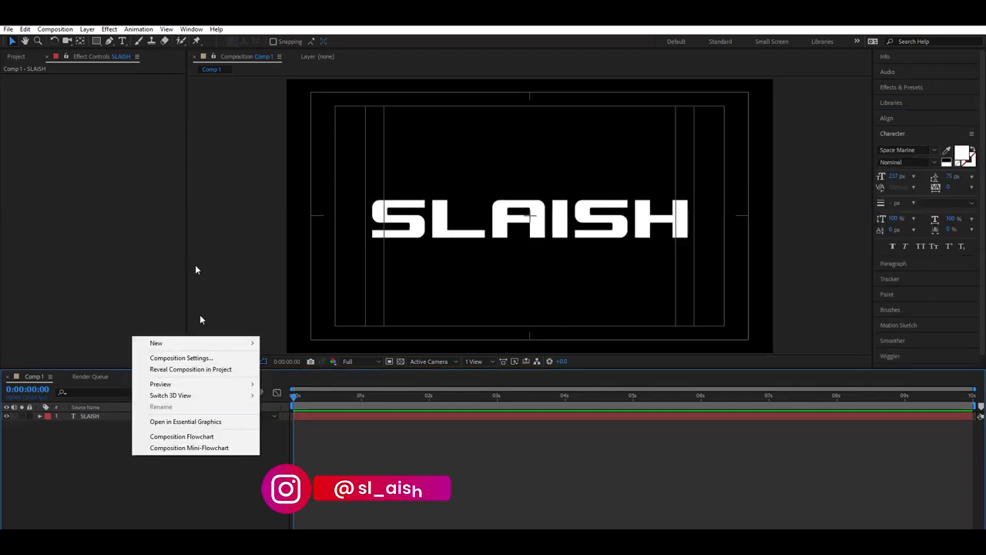
Step: Create a deep red solid layer named 'element 3d'
mouse_move(204, 343)
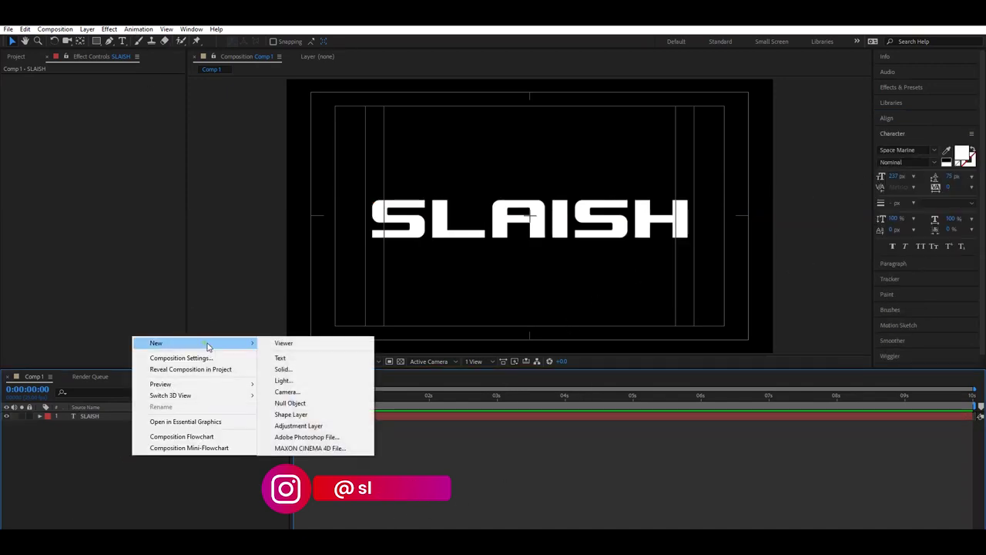
left_click(297, 369)
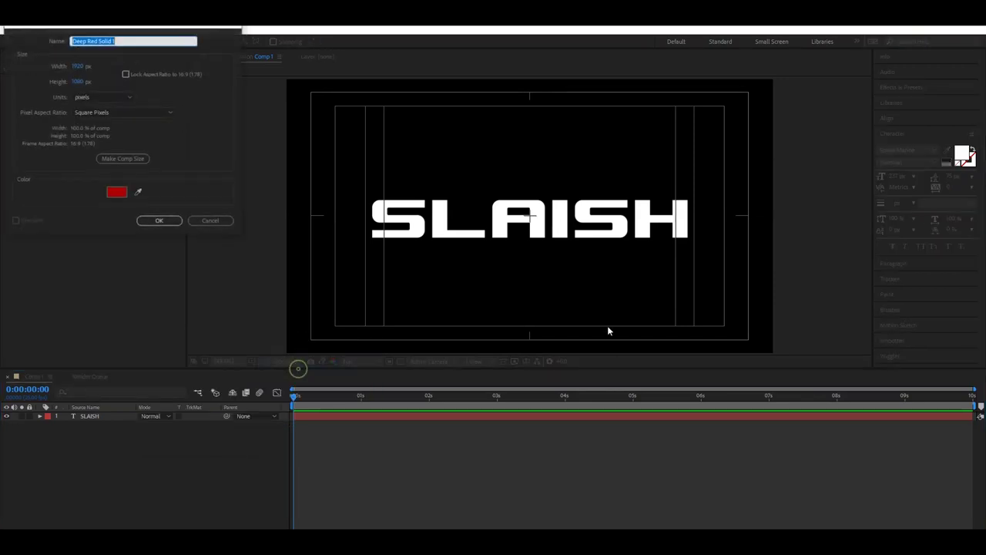
left_click(116, 192)
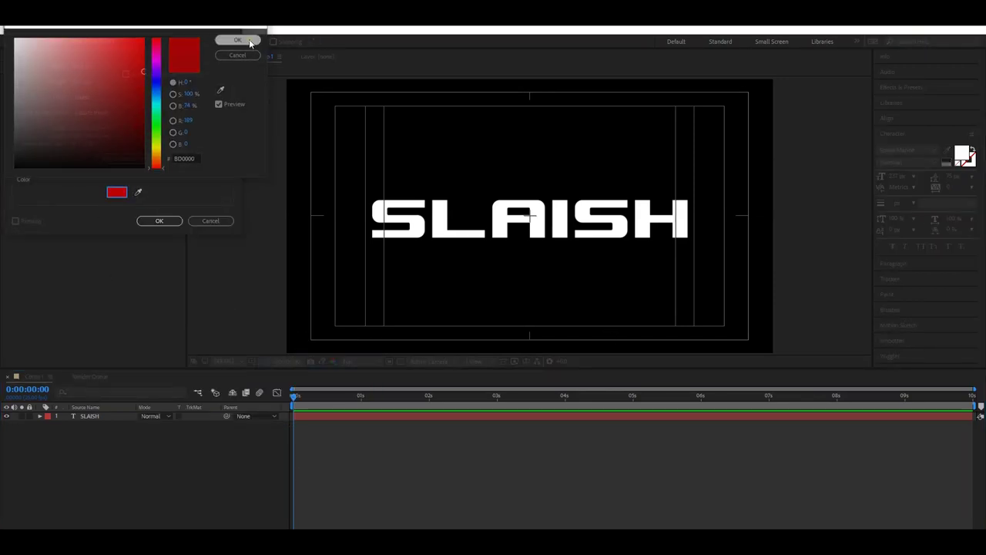
left_click(250, 43)
triple_click(129, 41)
type("element 3d")
key("Return")
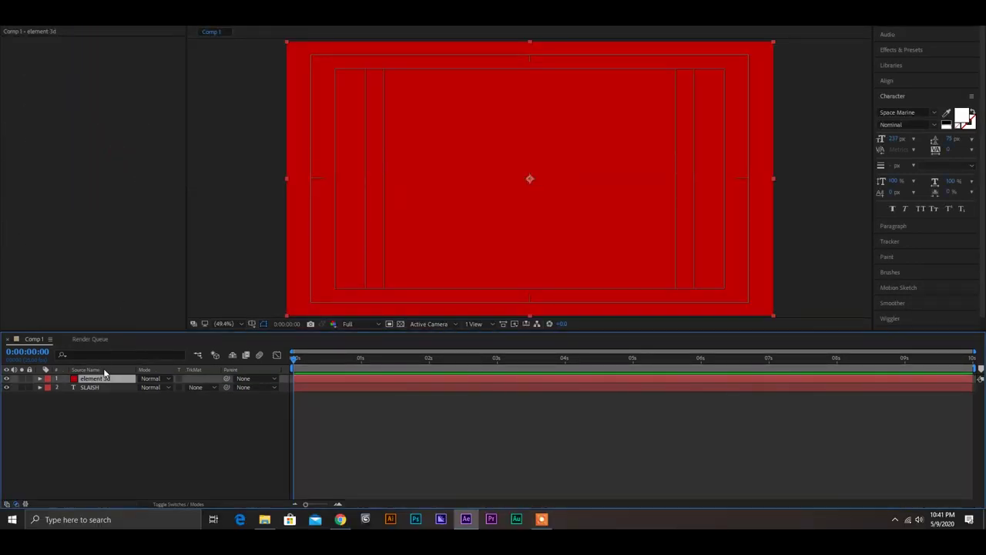
Step: Apply the Video Copilot Element 3D effect to the element 3d solid
right_click(108, 377)
mouse_move(175, 228)
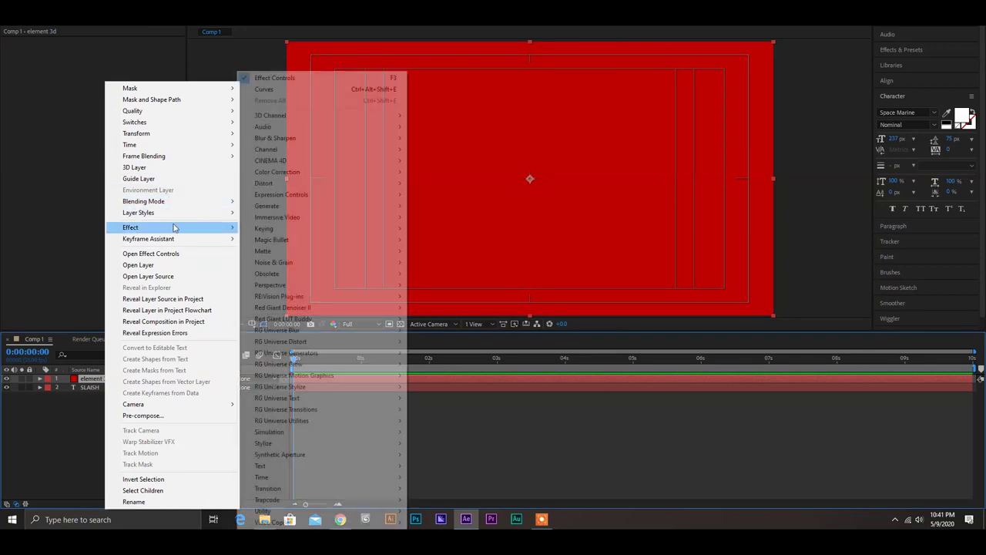
mouse_move(342, 513)
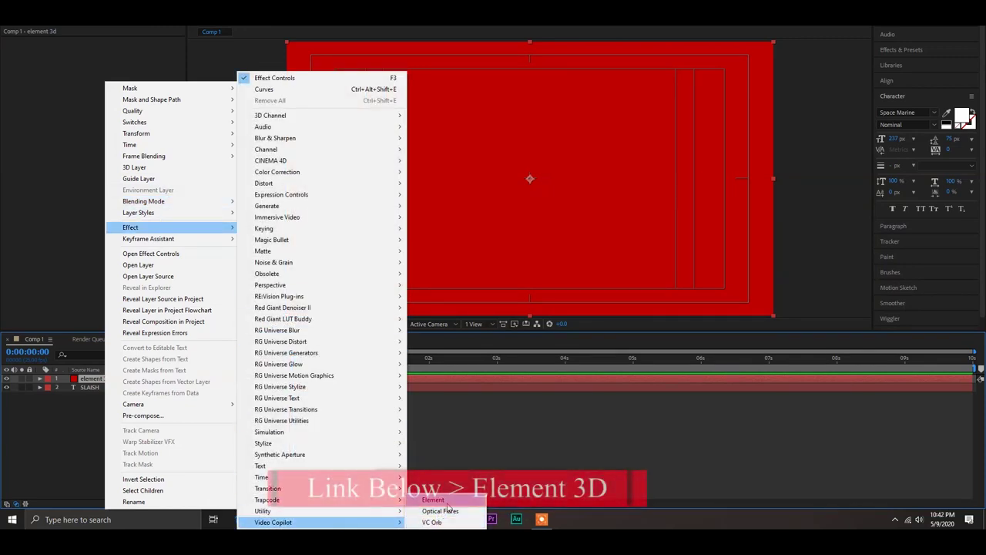
left_click(449, 509)
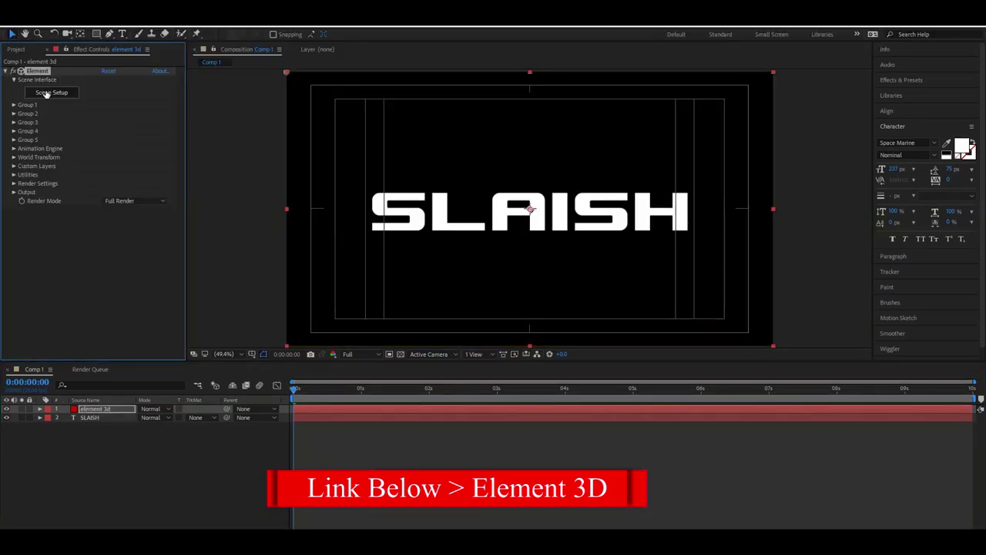
Step: Set Custom Layers > Path Layer 1 to the SLAISH text layer
left_click(14, 165)
left_click(23, 175)
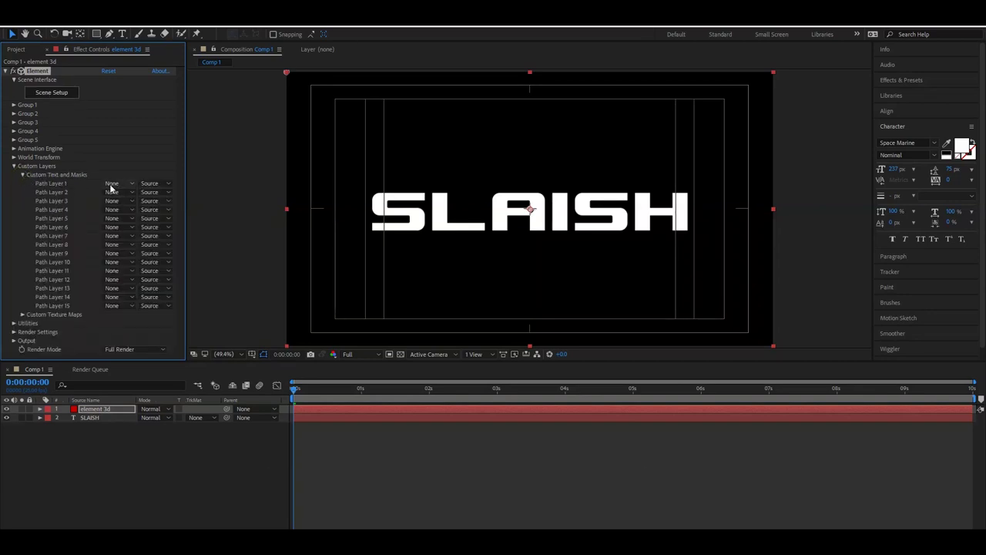
left_click(112, 186)
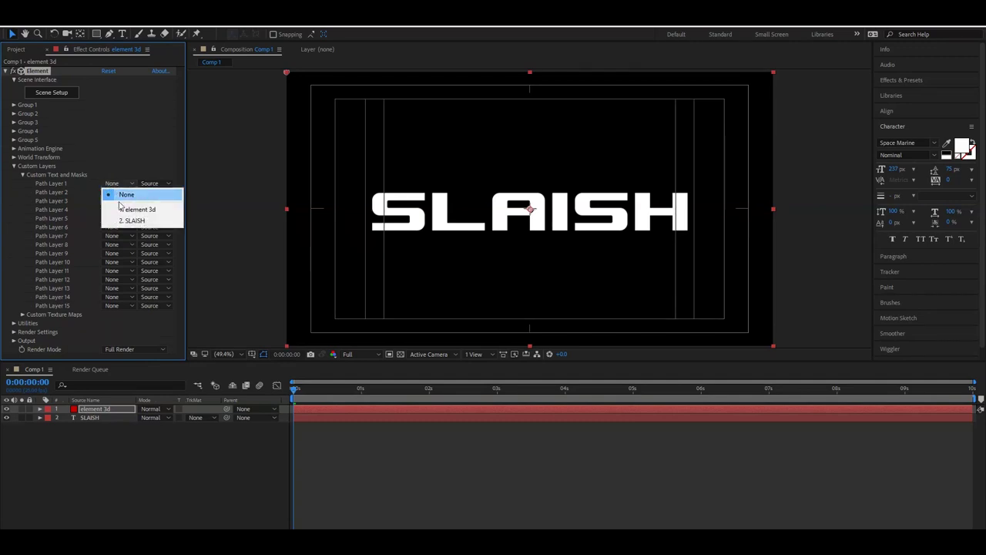
left_click(123, 221)
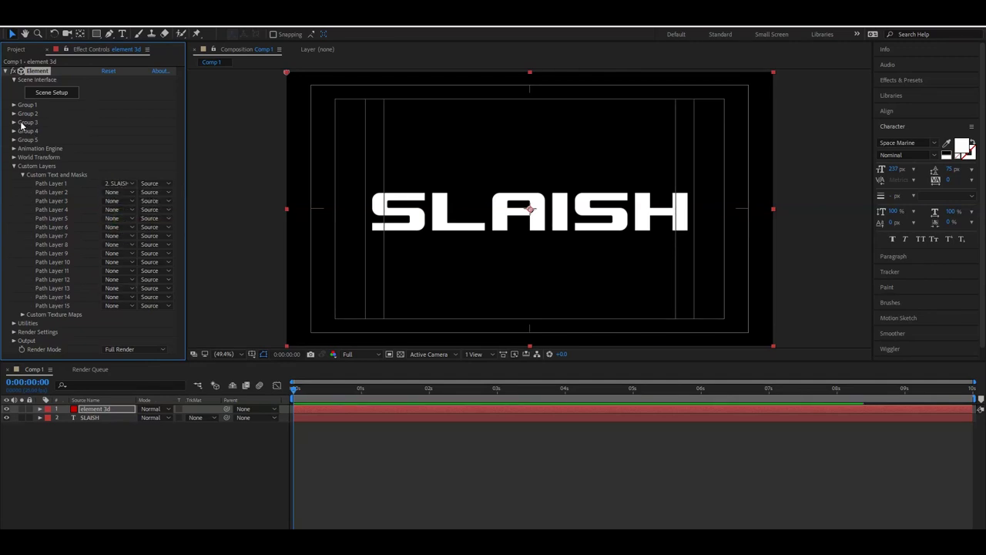
left_click(13, 166)
Step: In Element 3D Scene Setup, extrude SLAISH into a 3D model
left_click(52, 93)
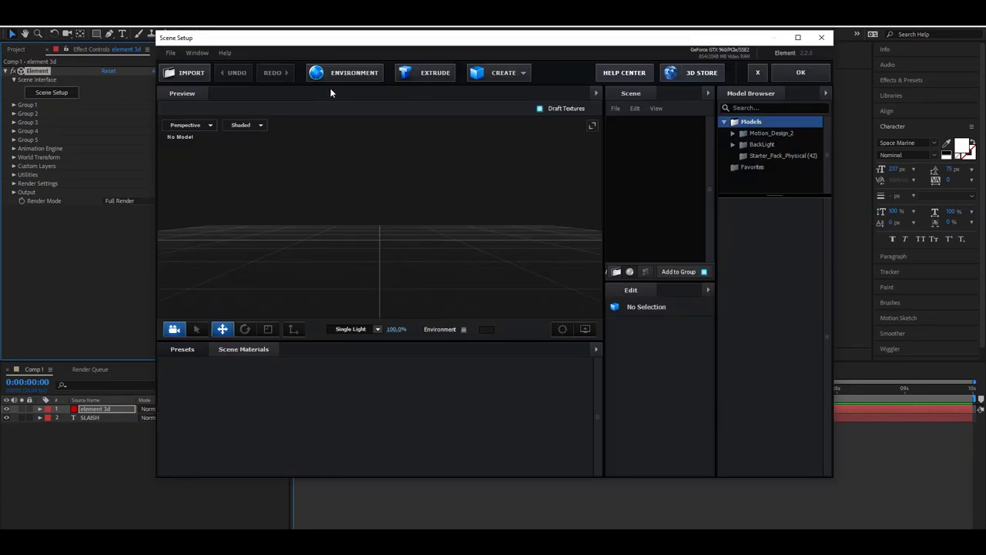
left_click(434, 72)
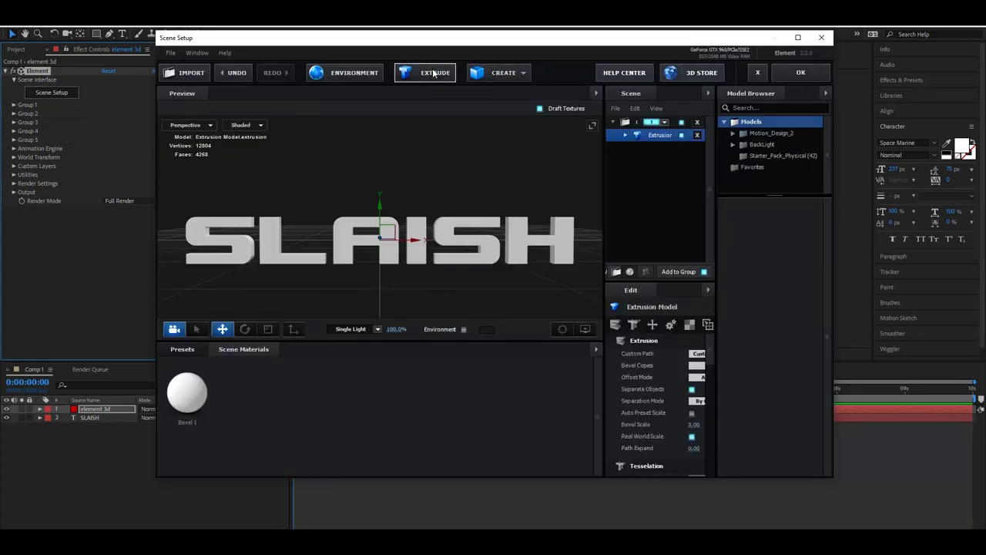
mouse_move(301, 241)
left_mouse_down()
mouse_move(313, 265)
mouse_move(290, 272)
left_mouse_up()
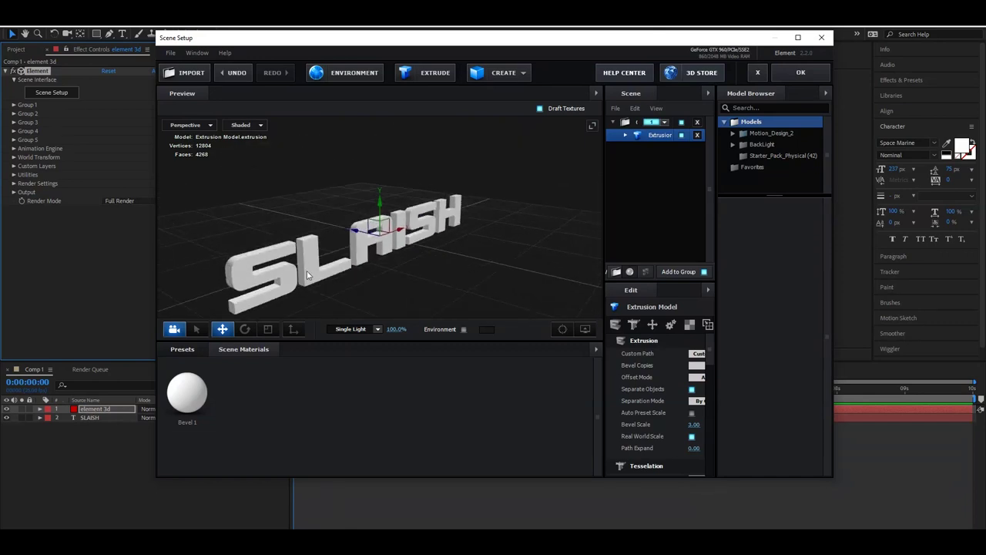
Step: Browse the preset folders and apply the Gold_Rim physical bevel to the text
left_click(162, 359)
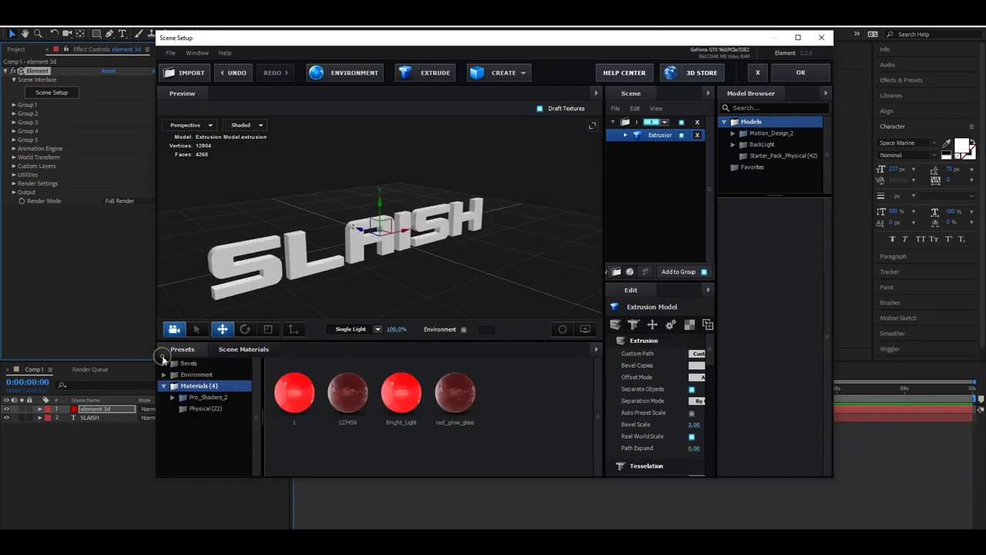
left_click(175, 396)
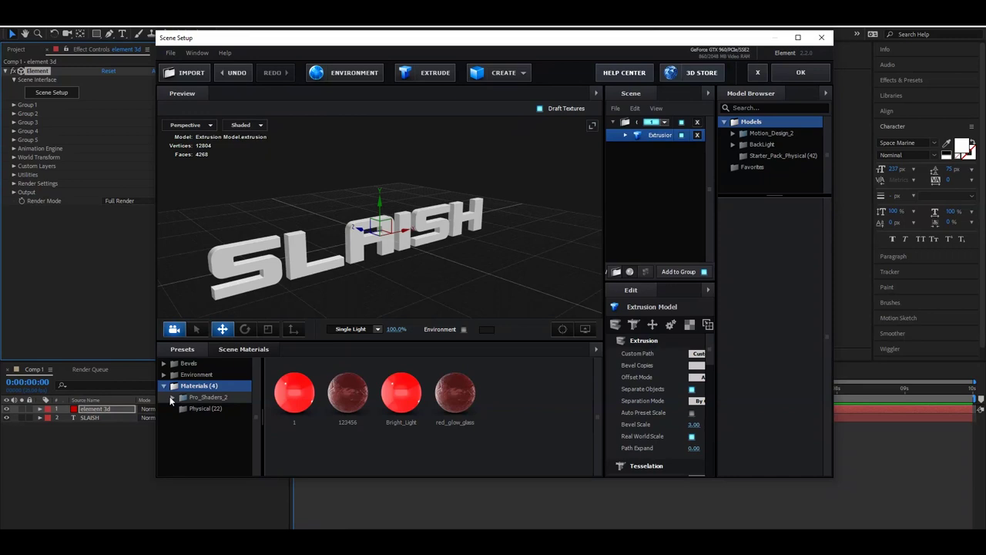
left_click(171, 398)
left_click(163, 376)
left_click(164, 375)
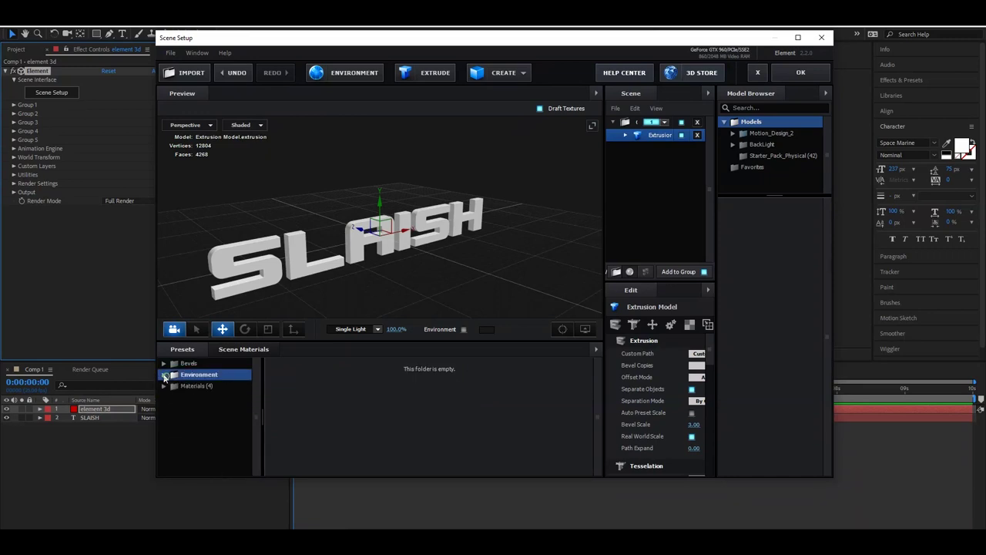
left_click(163, 363)
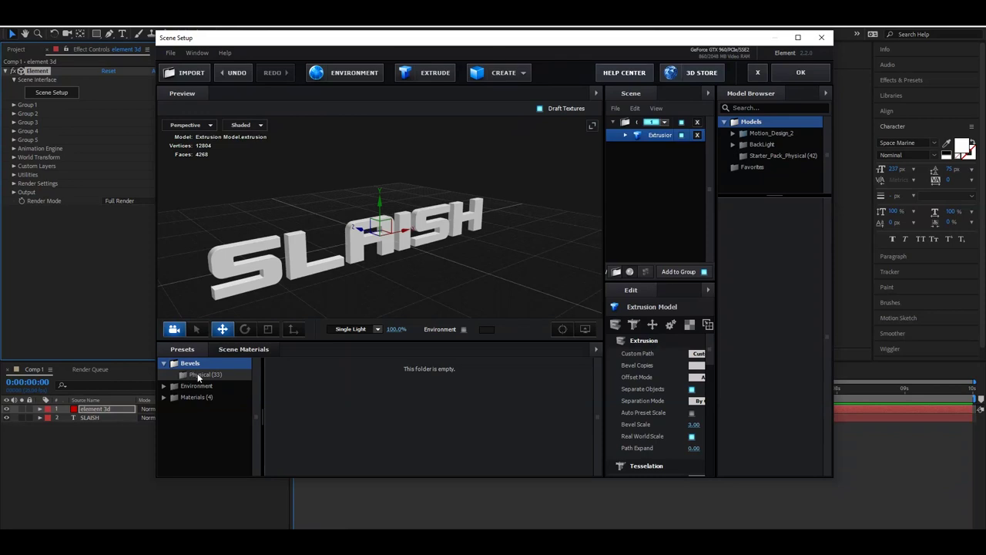
left_click(198, 375)
scroll(343, 403, "down", 3)
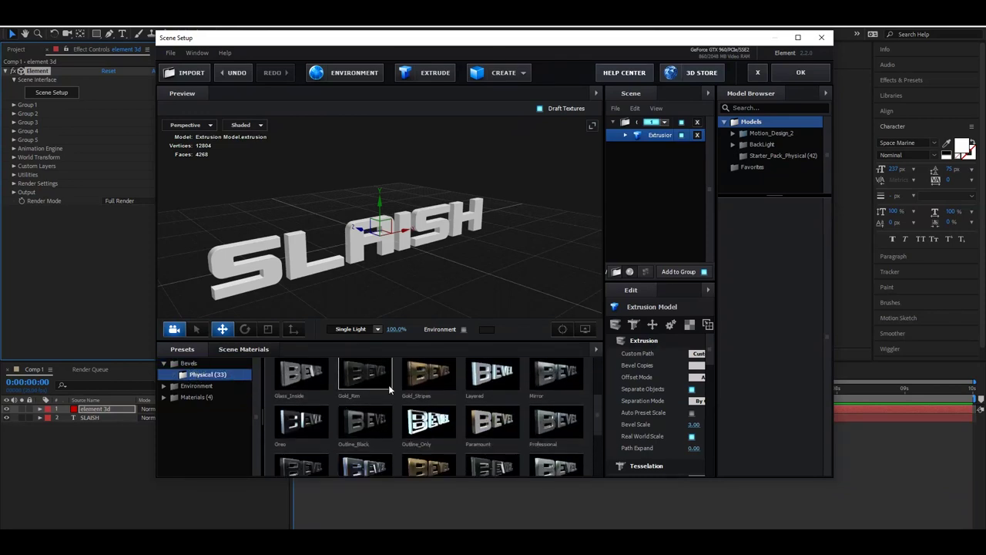
left_click(360, 374)
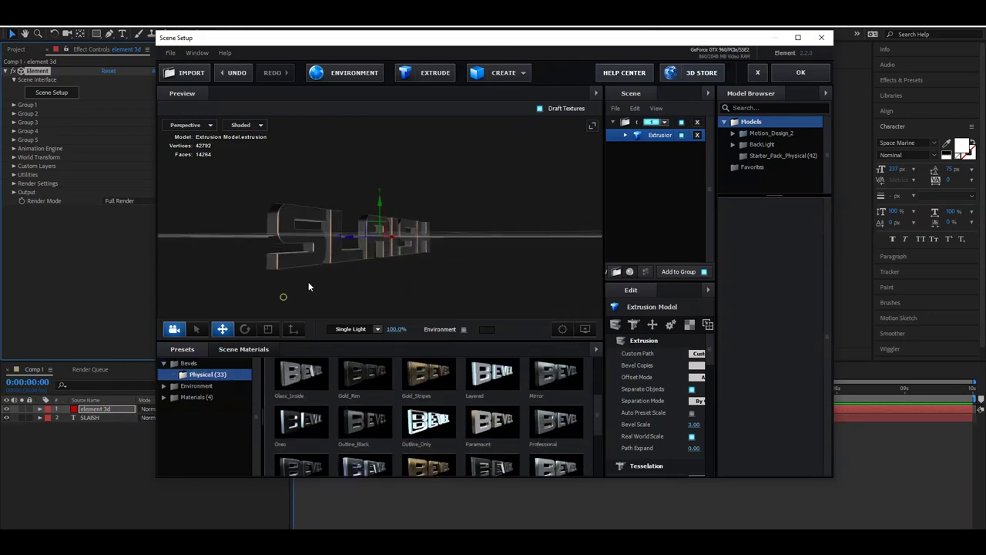
left_click_drag(278, 264, 405, 262)
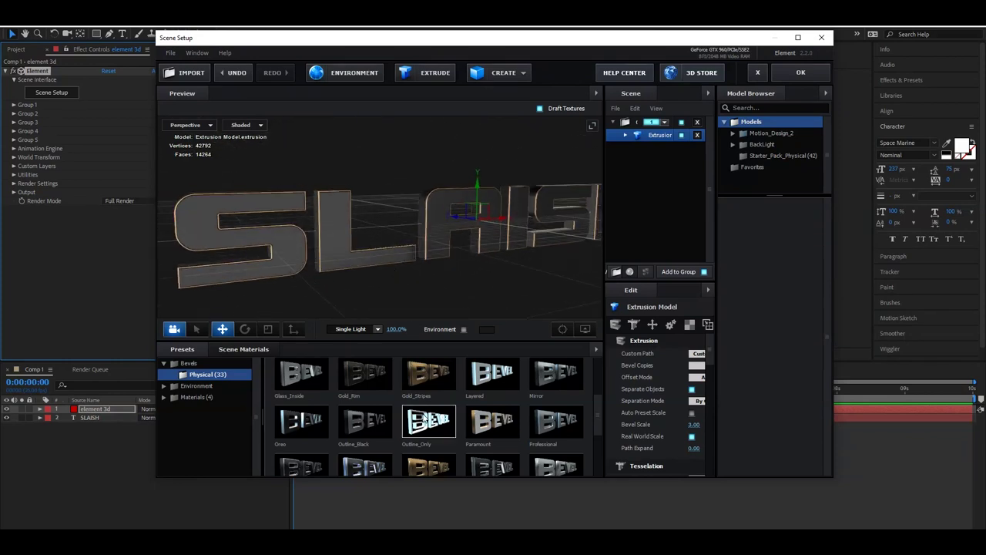
Step: Try the Gold_Stripes material, then switch the text to a plain white material
left_click(422, 383)
mouse_move(342, 275)
left_mouse_down()
mouse_move(384, 270)
mouse_move(344, 287)
mouse_move(387, 261)
left_mouse_up()
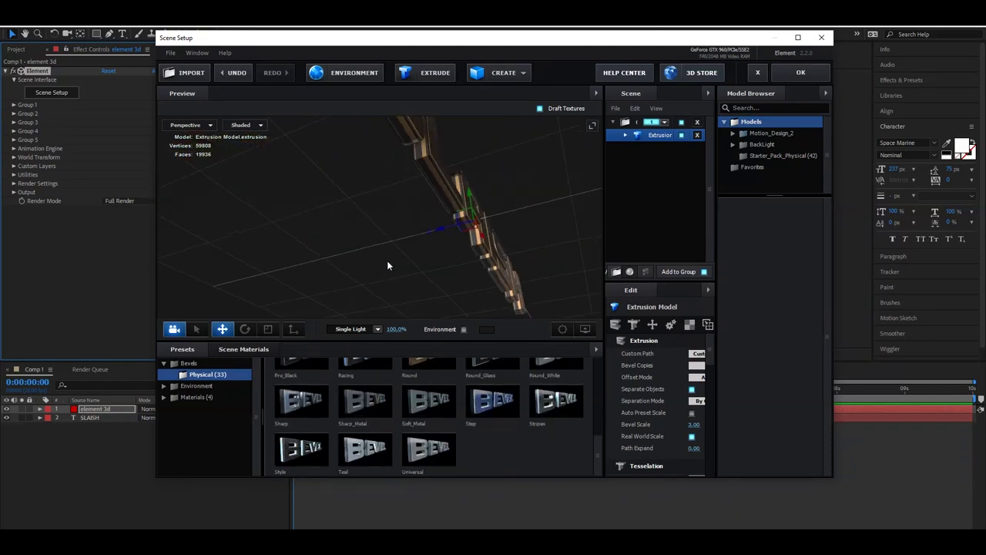
scroll(335, 414, "up", 2)
left_click(325, 386)
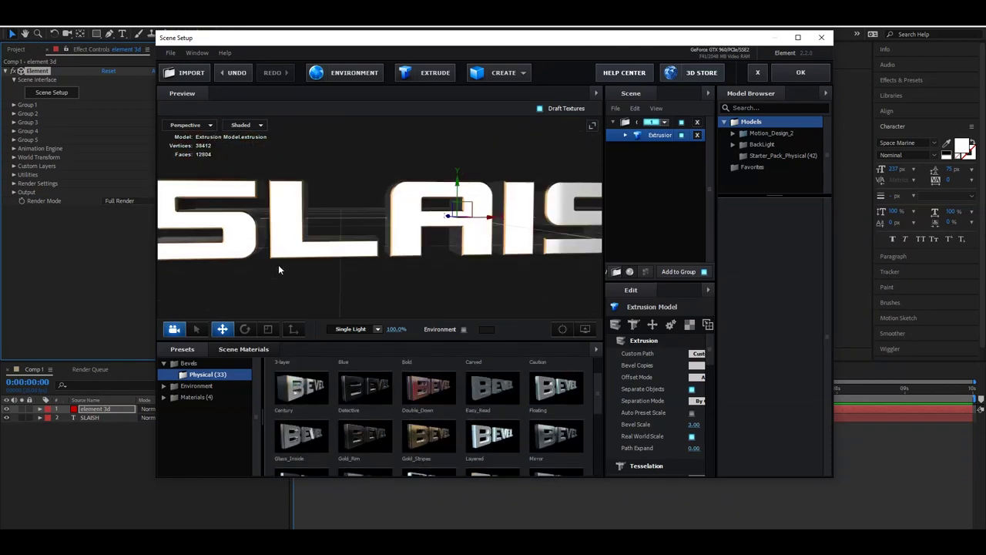
mouse_move(314, 247)
left_mouse_down()
mouse_move(355, 271)
mouse_move(678, 121)
left_mouse_up()
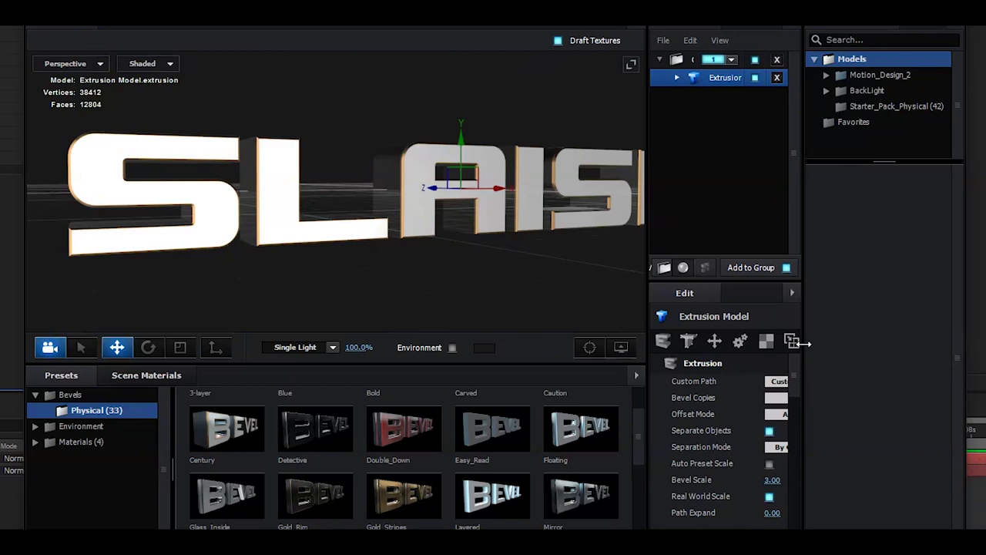
Step: Expand the extrusion model and try a red face colour on Bevel 1, then cancel to keep white
left_click_drag(801, 344, 788, 343)
left_click(620, 77)
left_click(671, 96)
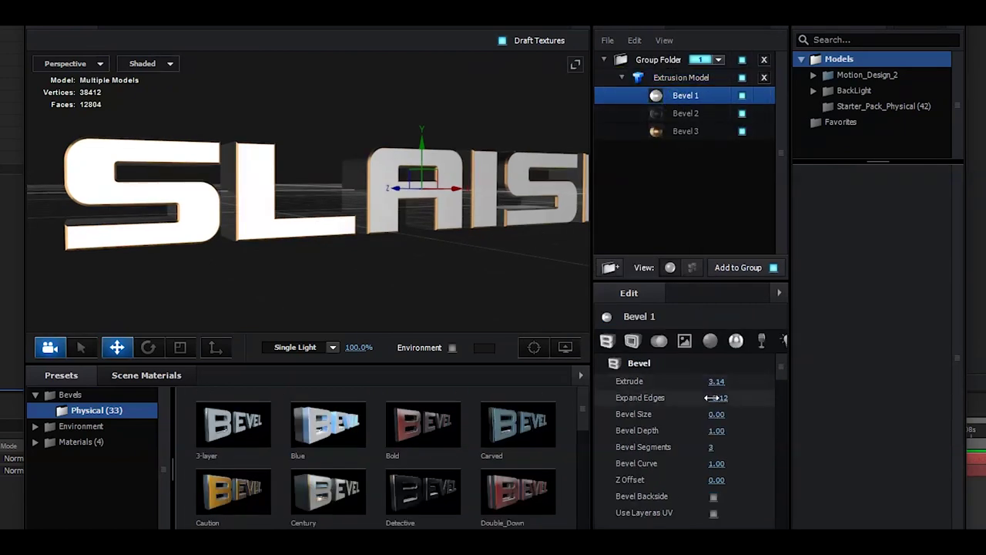
scroll(724, 424, "down", 2)
scroll(732, 449, "down", 2)
scroll(732, 462, "down", 2)
scroll(732, 462, "down", 2)
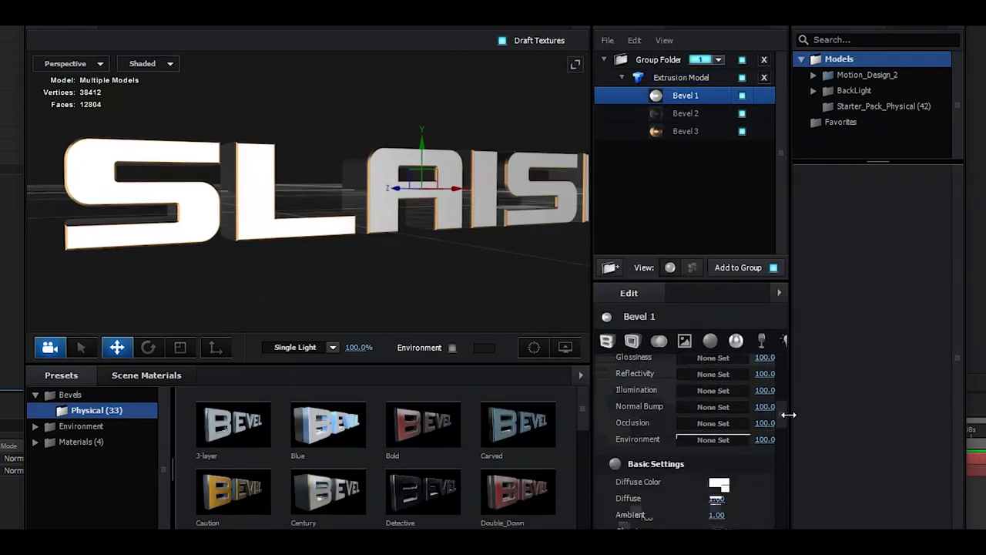
left_click_drag(788, 415, 832, 409)
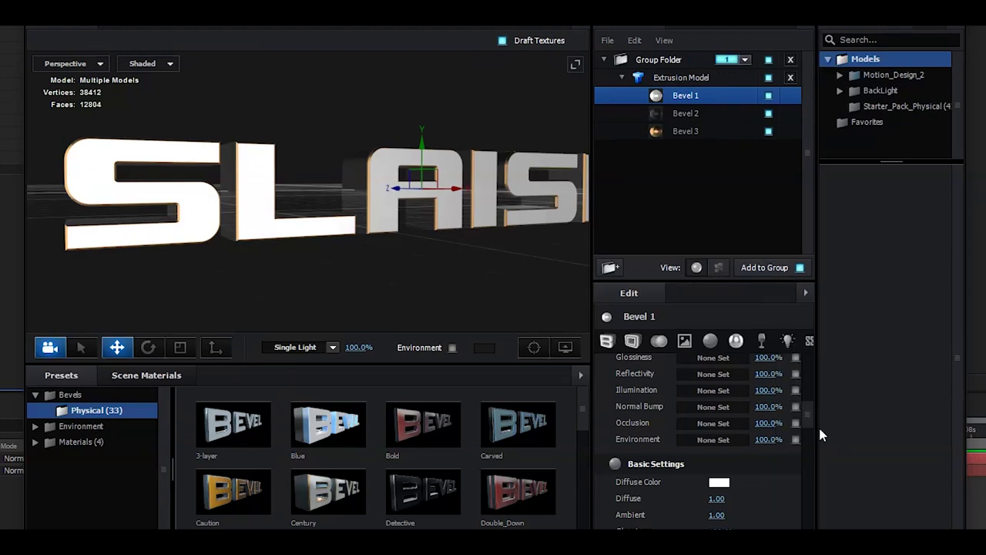
left_click(716, 483)
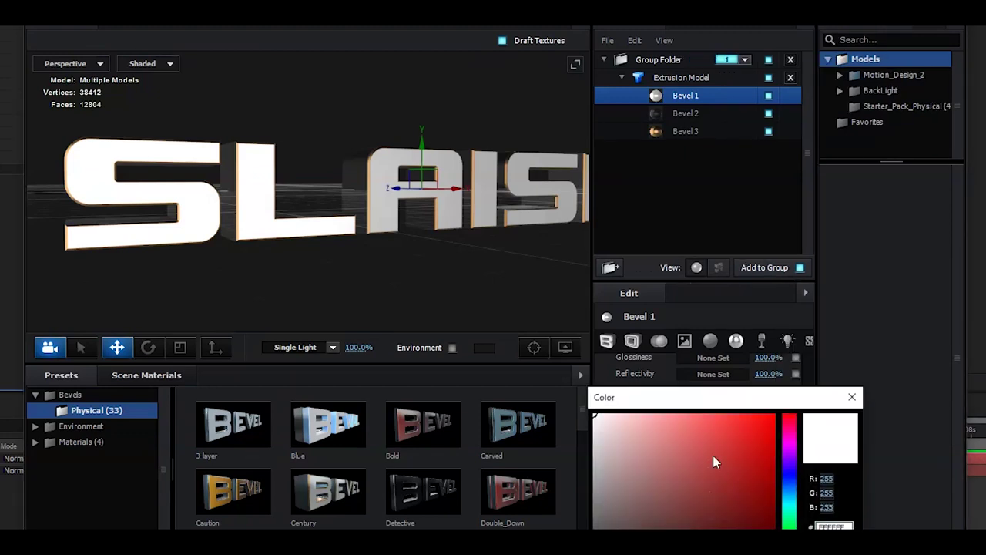
left_click(716, 443)
left_click_drag(742, 444, 803, 392)
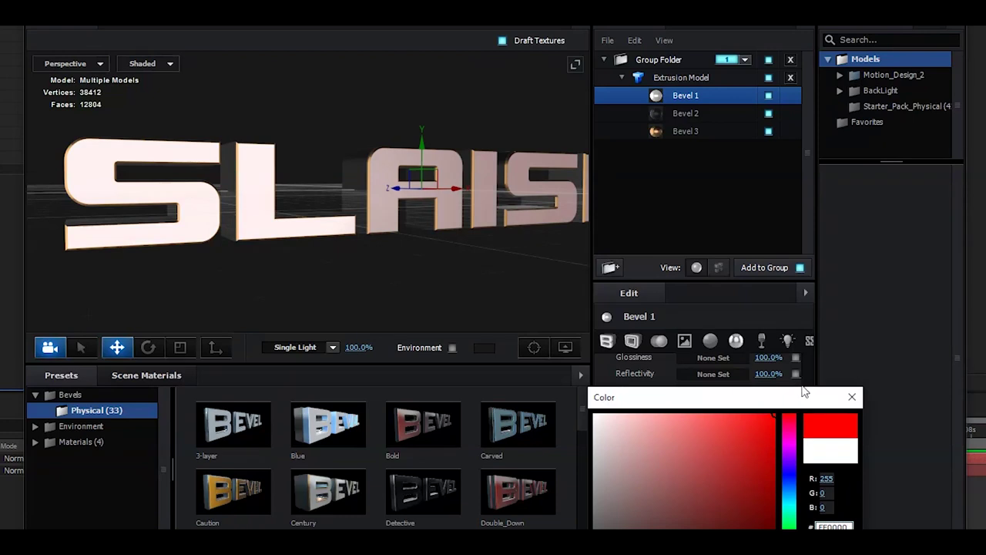
key("Escape")
Step: Change Bevel 3's edge colour from orange to red FF0000
scroll(725, 507, "down", 3)
scroll(726, 487, "up", 3)
scroll(745, 459, "down", 1)
scroll(745, 459, "down", 2)
scroll(727, 493, "down", 2)
scroll(727, 512, "down", 2)
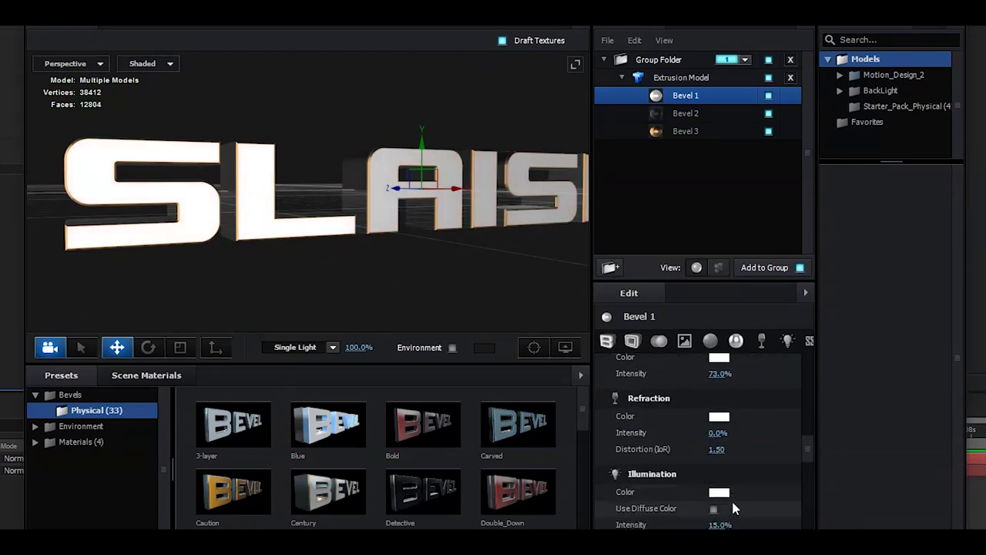
left_click(684, 113)
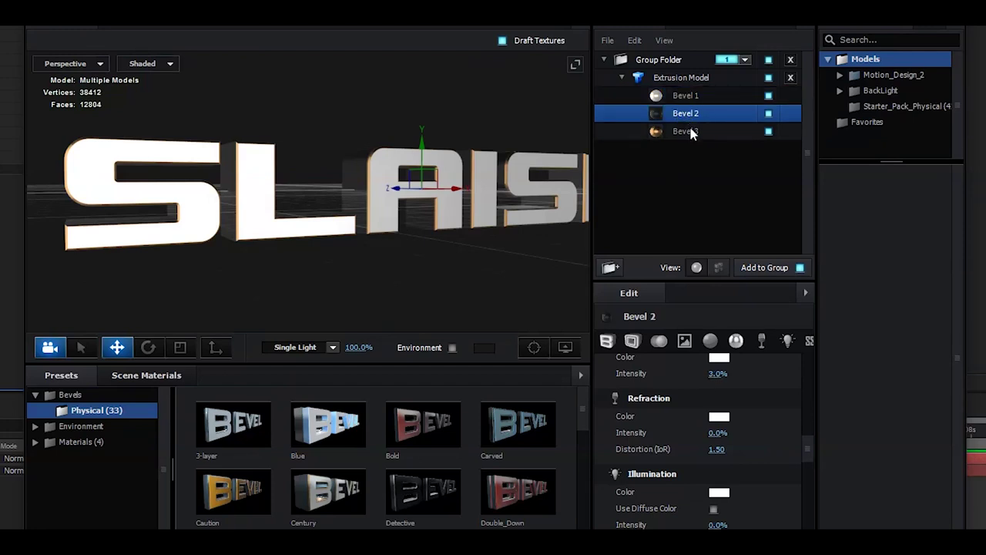
left_click(686, 131)
left_click(718, 356)
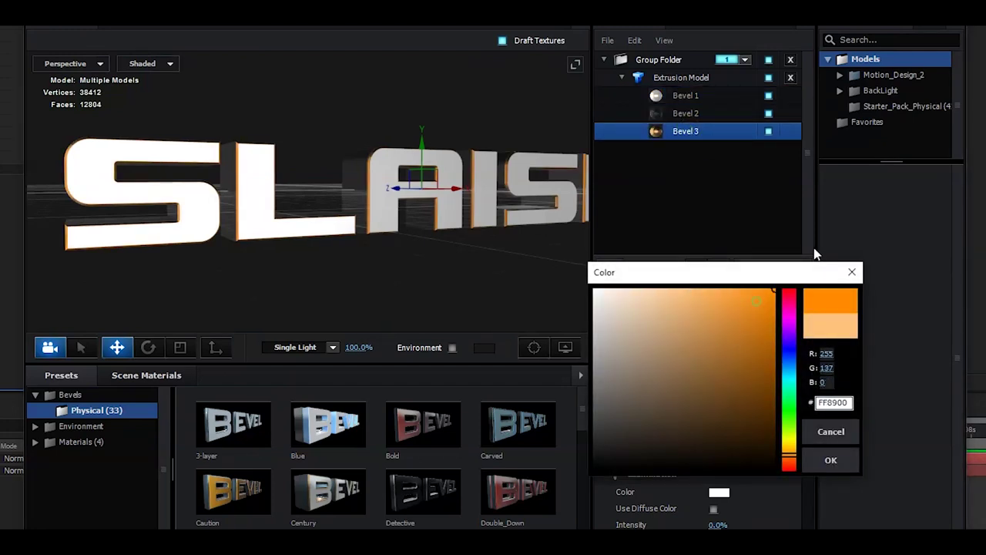
left_click(789, 305)
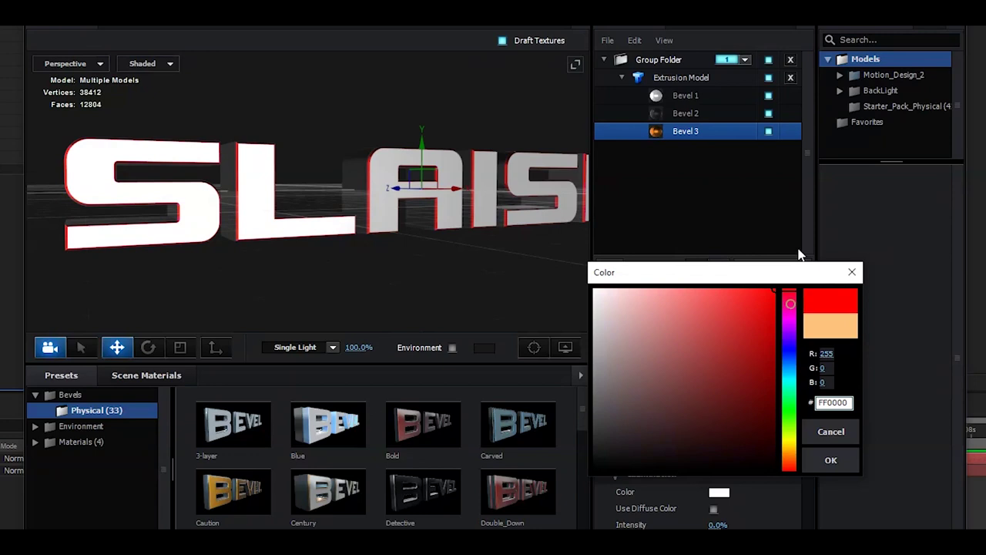
left_click(831, 459)
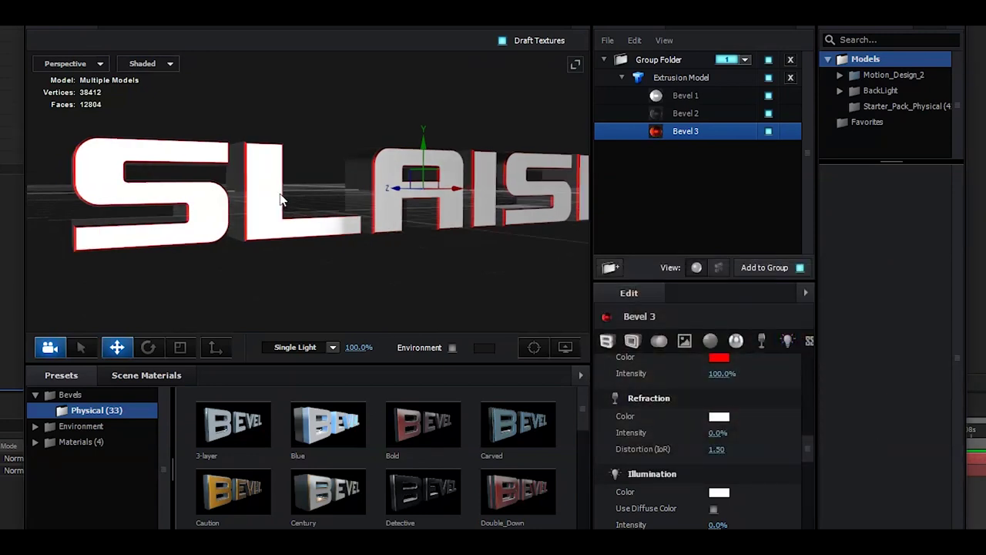
Step: Orbit the preview to check the red edges and collapse the bevel list
mouse_move(339, 193)
left_mouse_down()
mouse_move(413, 219)
mouse_move(317, 216)
left_mouse_up()
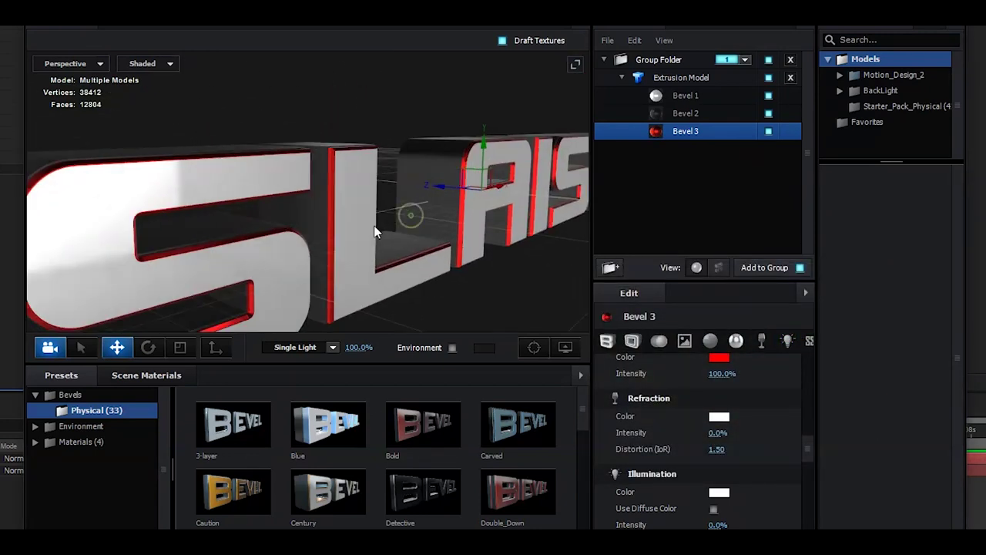
scroll(260, 238, "down", 3)
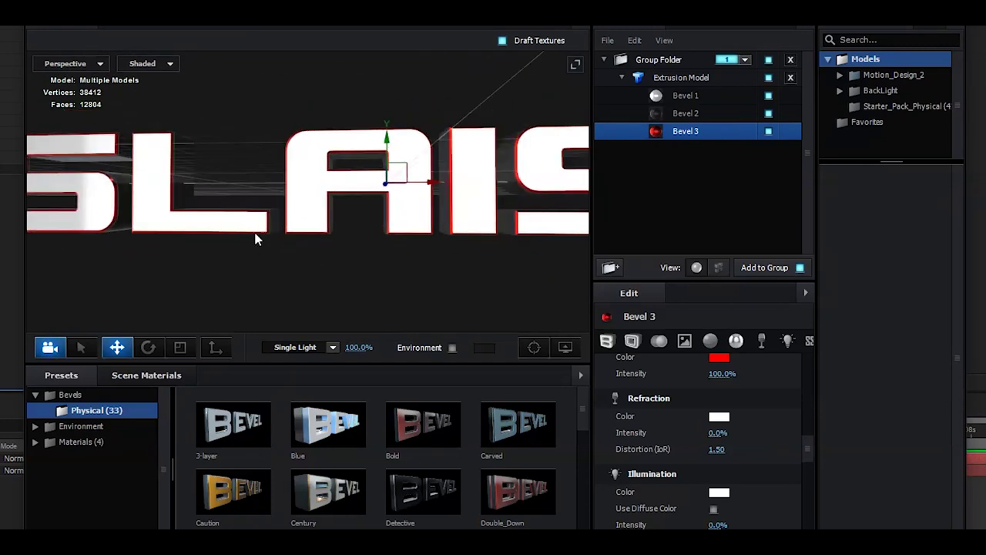
left_click_drag(259, 238, 437, 194)
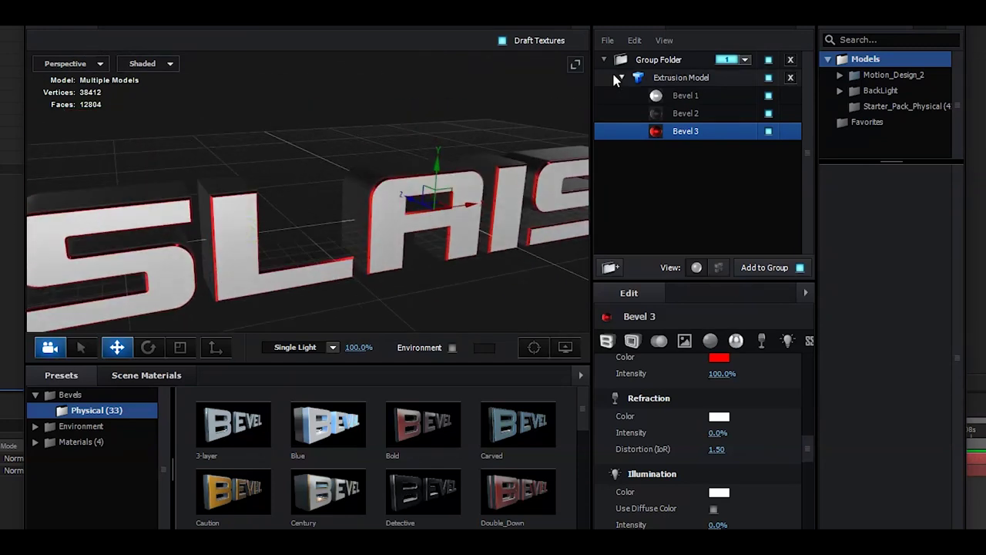
left_click(618, 77)
left_click(680, 79)
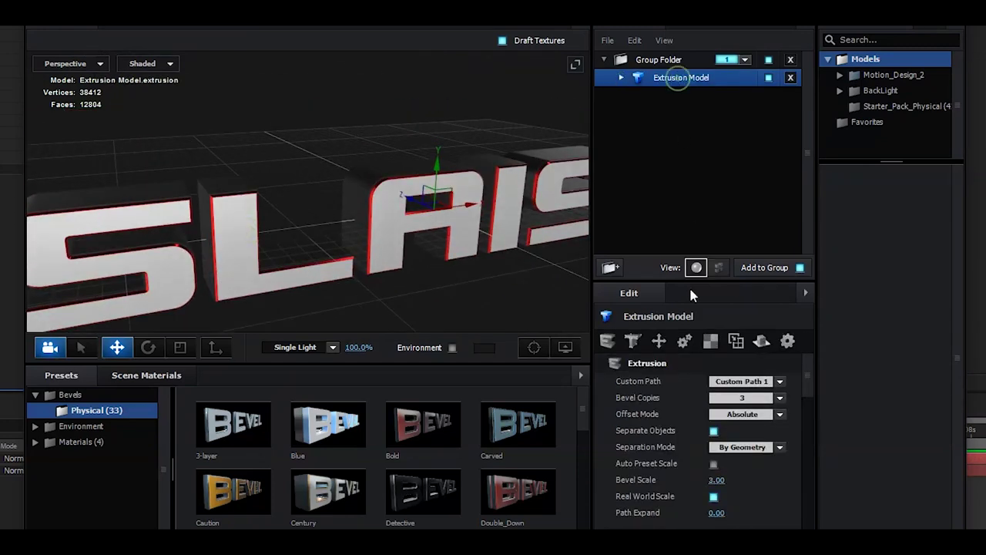
Step: Replace the Basic_2K_03.jpg environment map with Basic_2K_08.jpg and check the new lighting
scroll(715, 463, "down", 3)
scroll(715, 464, "down", 2)
scroll(714, 464, "down", 2)
scroll(715, 463, "down", 2)
scroll(682, 450, "down", 2)
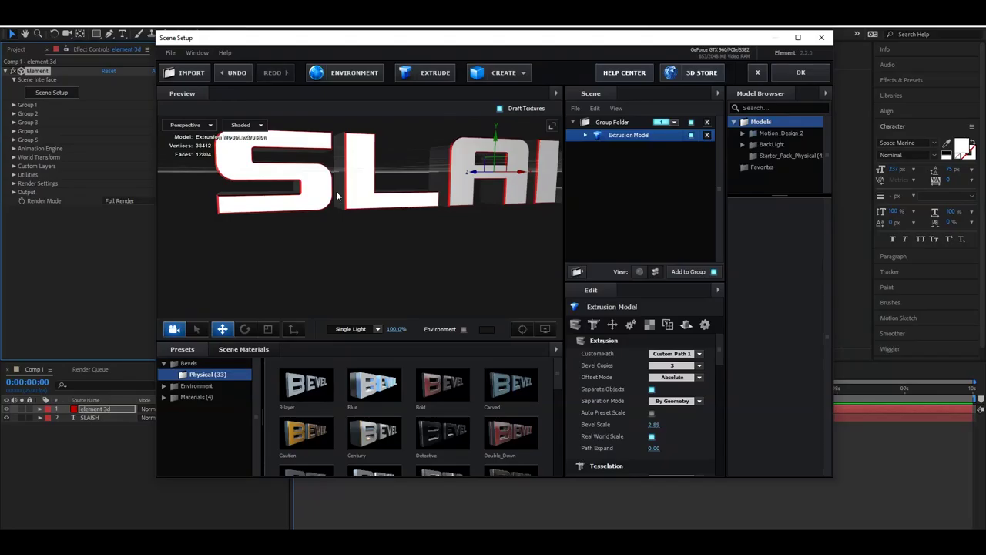
left_click(364, 73)
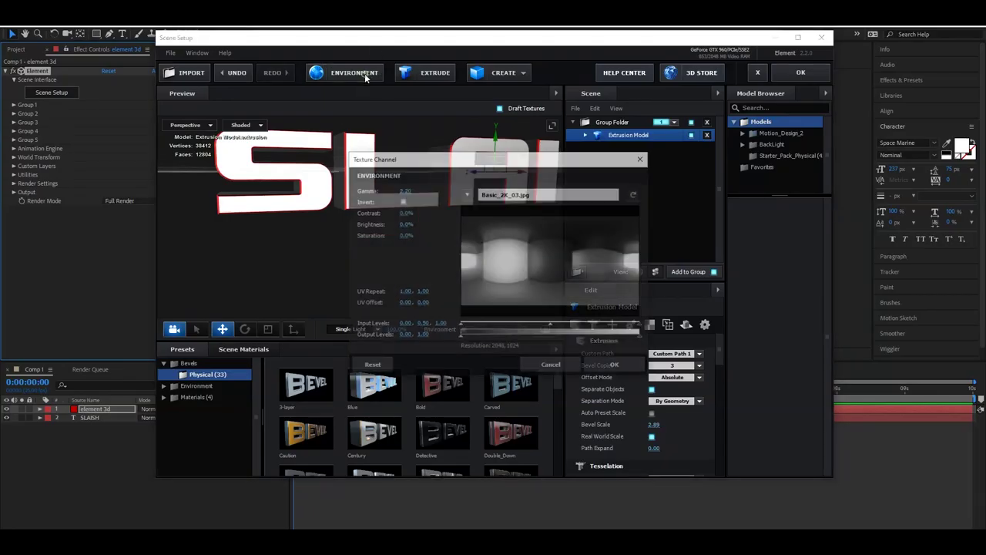
left_click(526, 194)
scroll(722, 321, "down", 2)
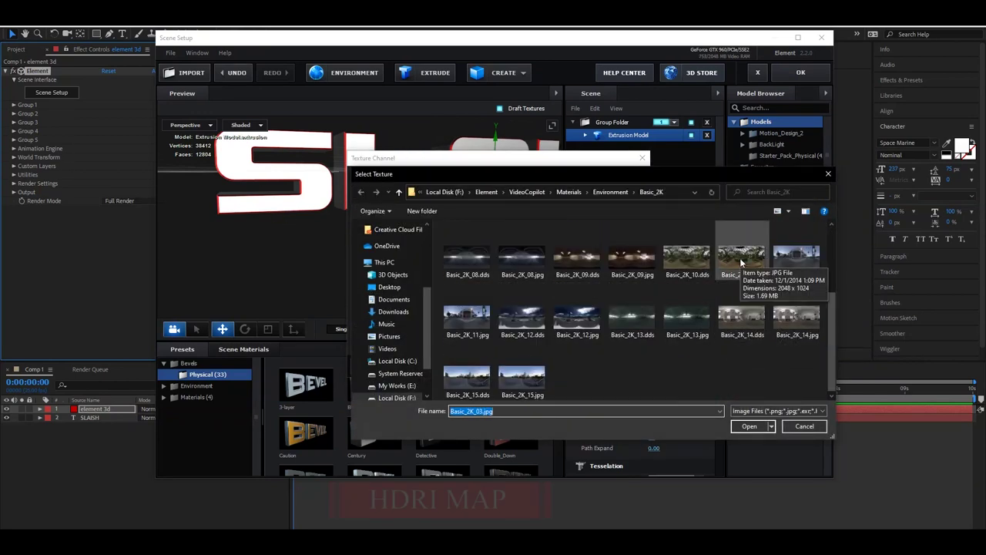
left_click(763, 260)
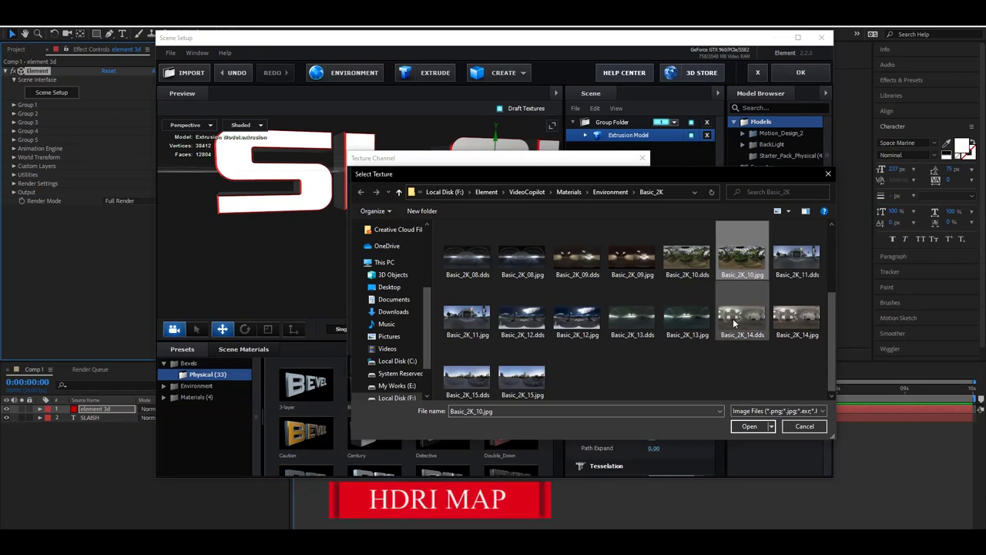
left_click(733, 324)
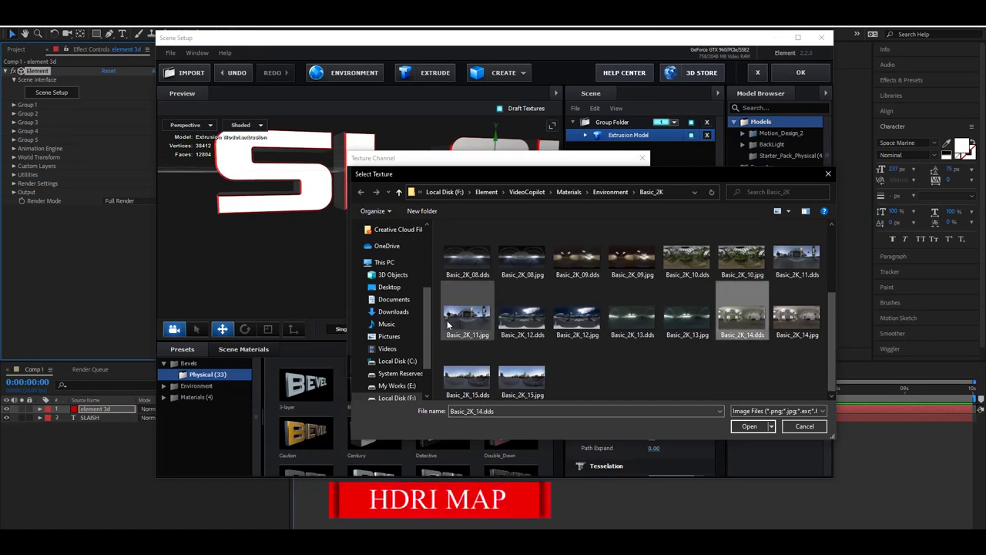
double_click(522, 252)
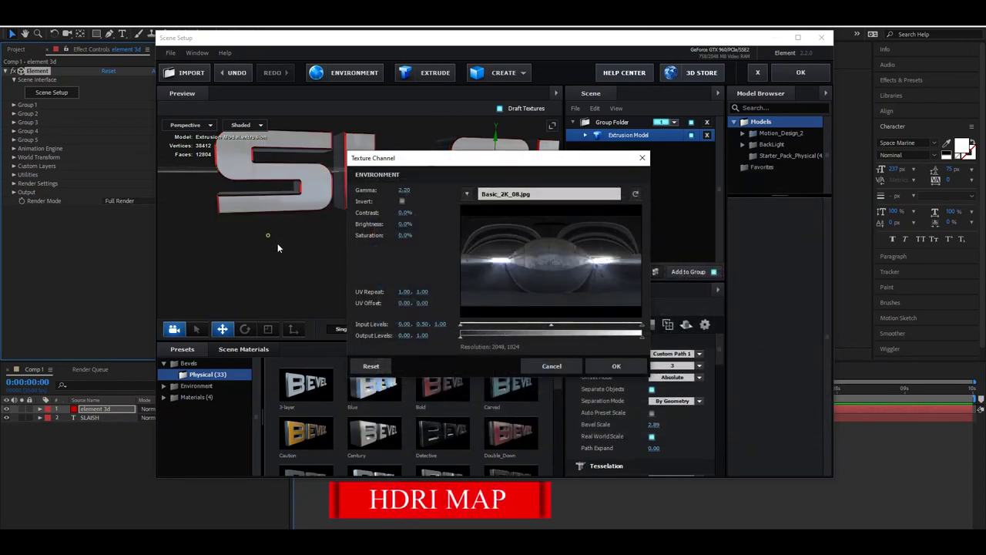
left_click(605, 367)
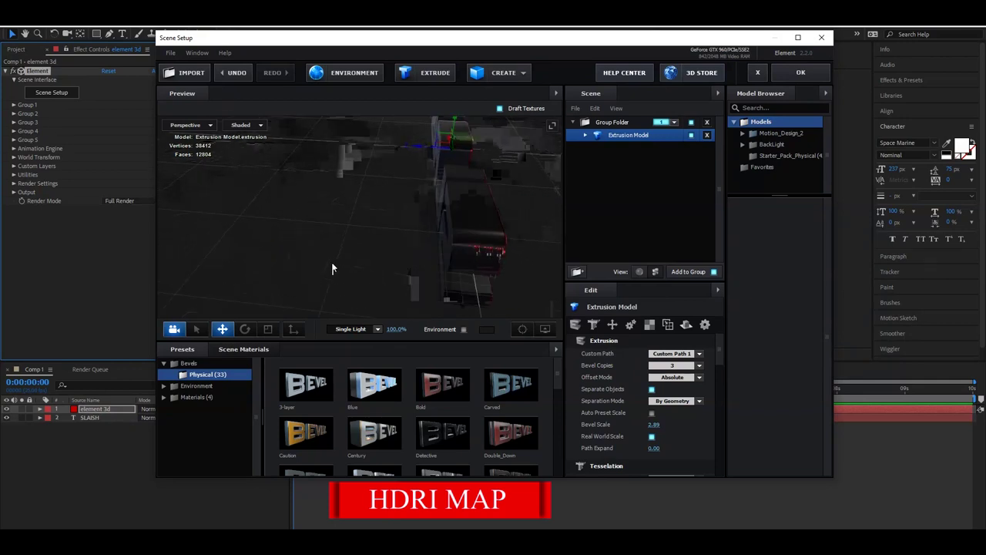
left_click_drag(420, 238, 326, 217)
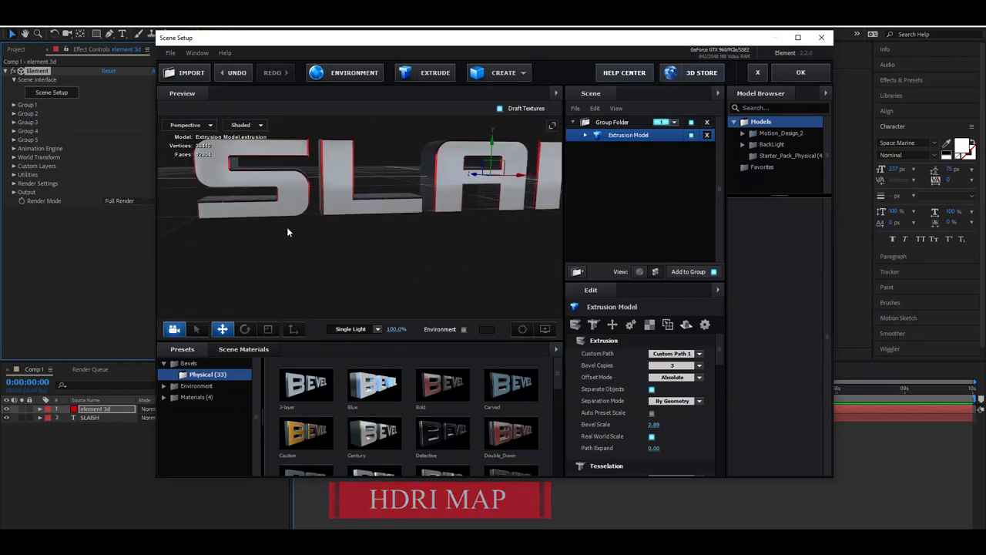
Step: Close Scene Setup and add a new camera layer named Camera 1
left_click(799, 76)
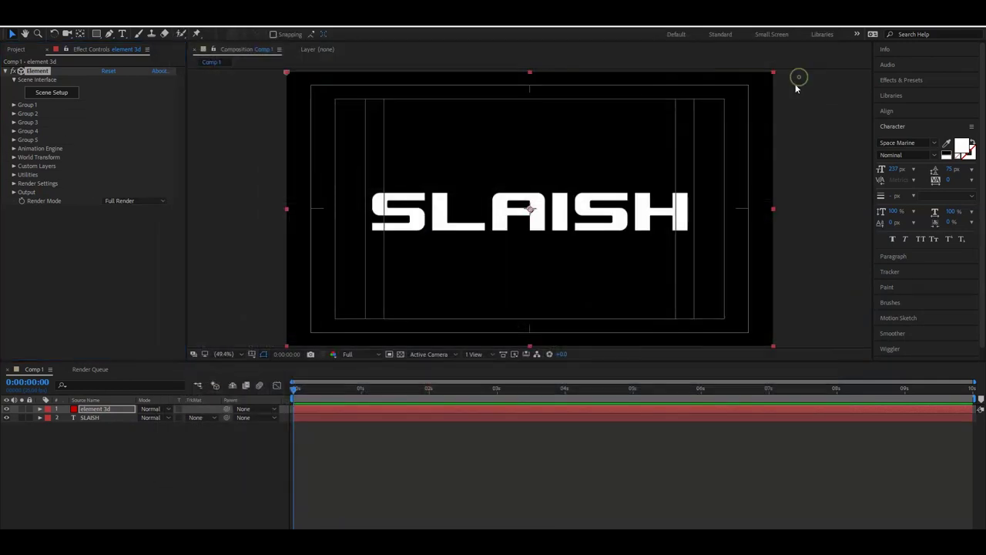
left_click(91, 418)
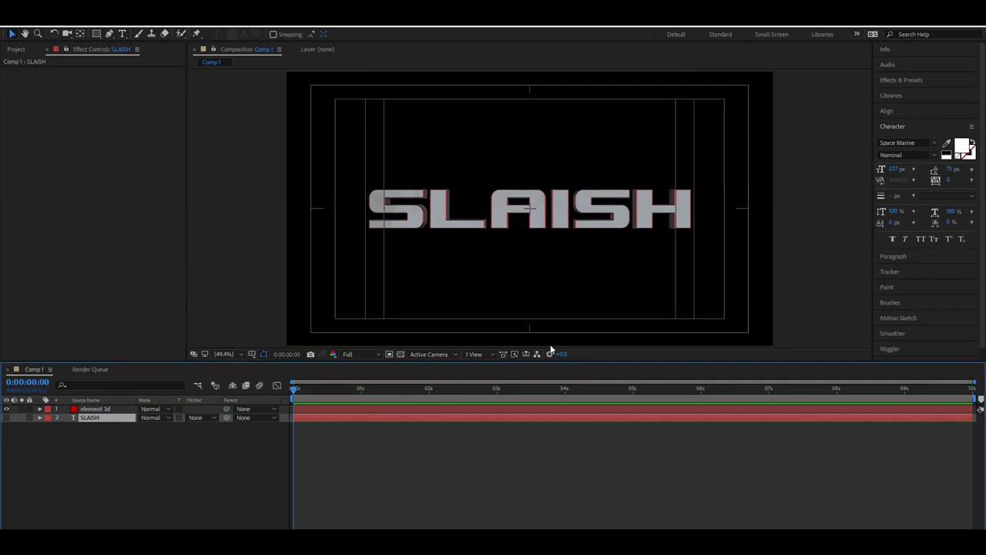
right_click(154, 463)
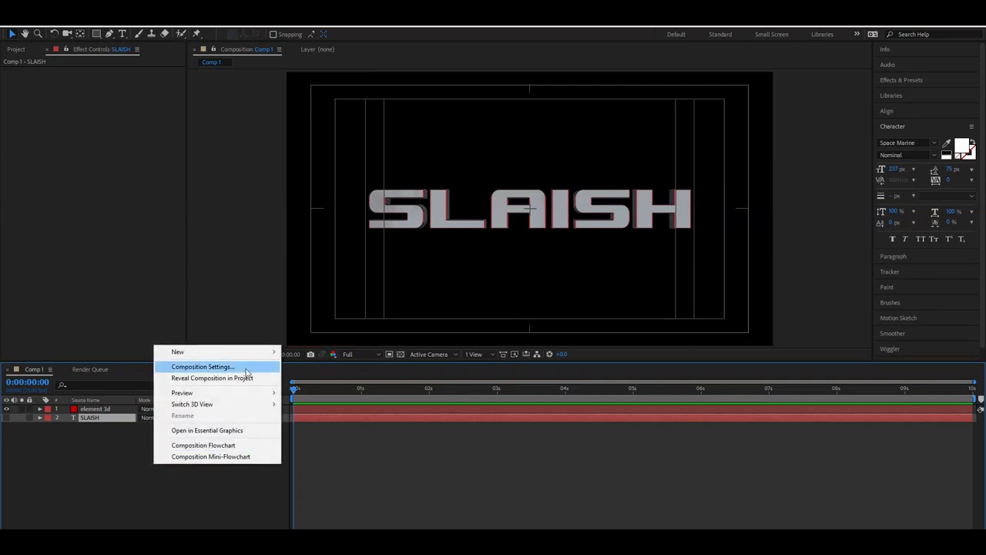
mouse_move(248, 354)
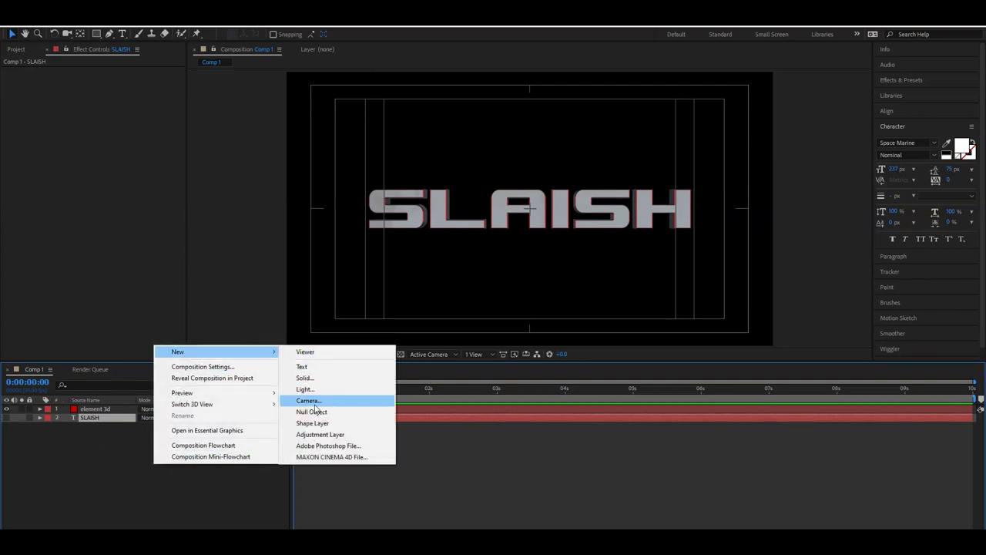
left_click(314, 404)
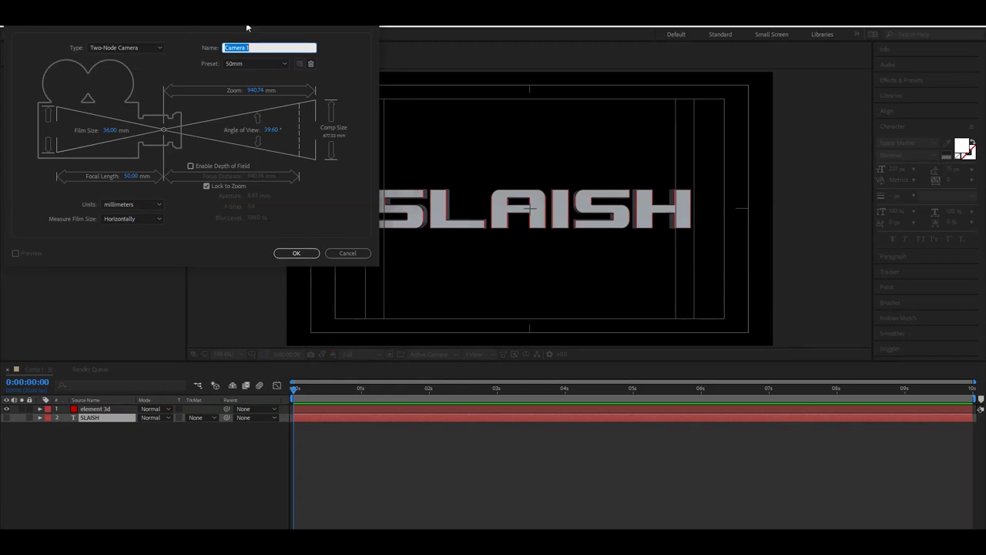
left_click_drag(263, 23, 438, 89)
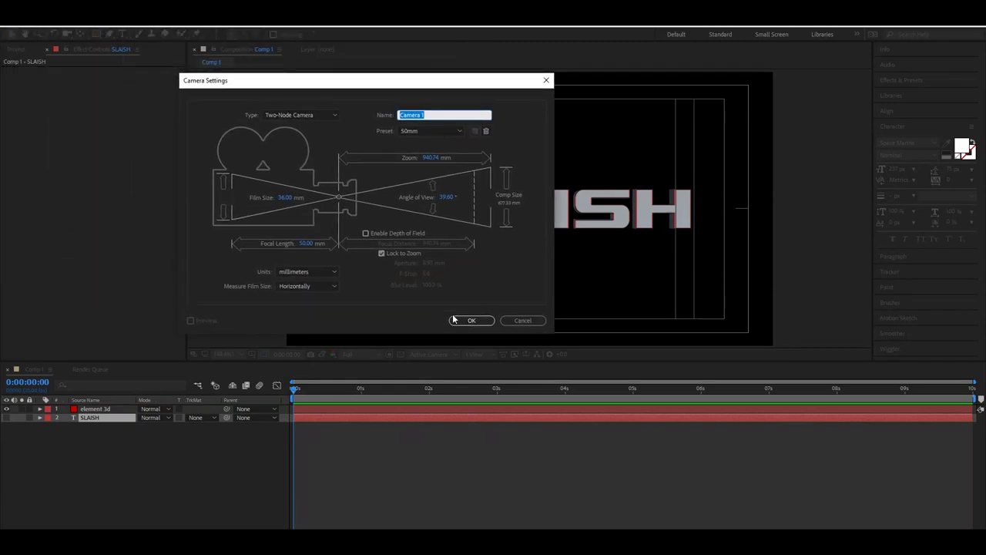
left_click(471, 320)
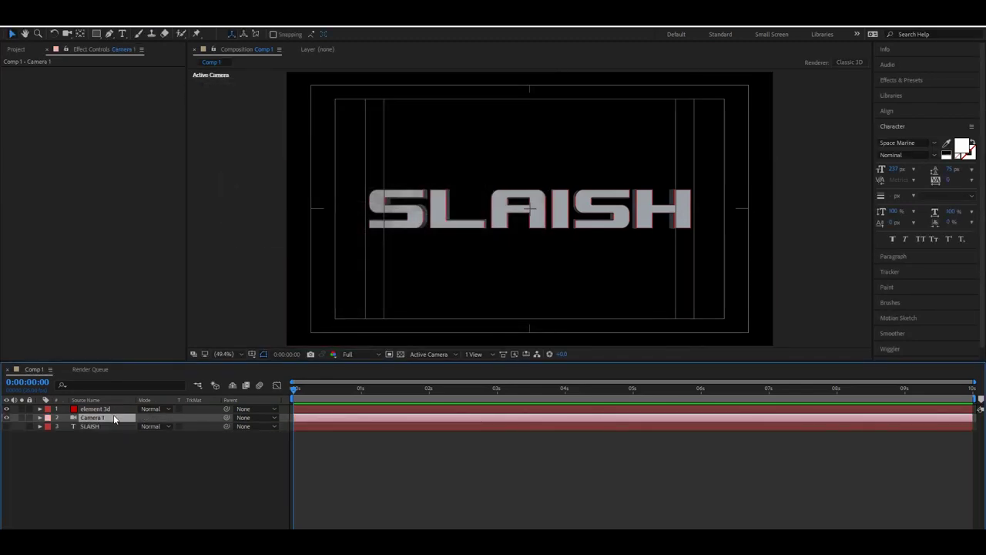
Step: Move Camera 1 to the top and orbit it around the SLAISH text
left_click_drag(121, 402, 121, 404)
left_click(196, 454)
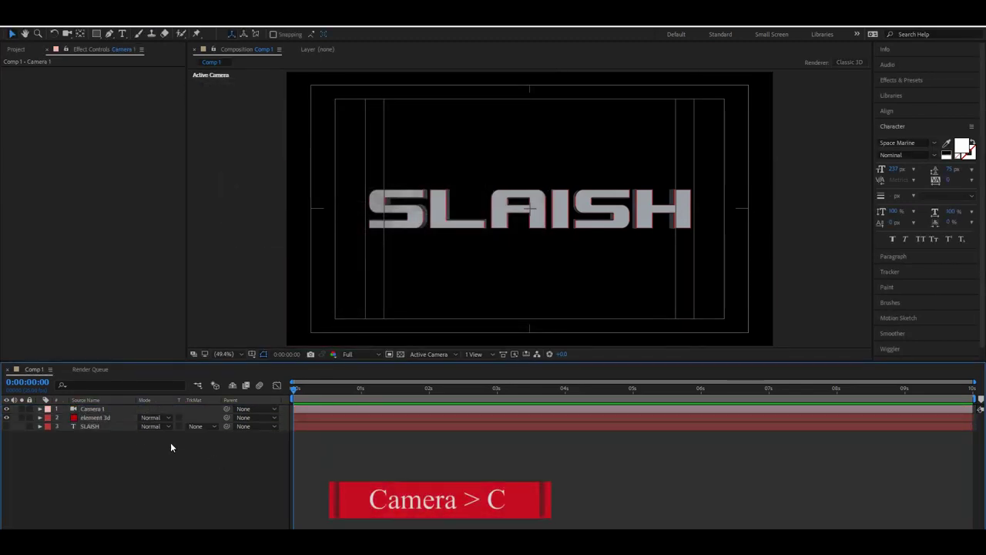
left_click(105, 410)
left_click(559, 237)
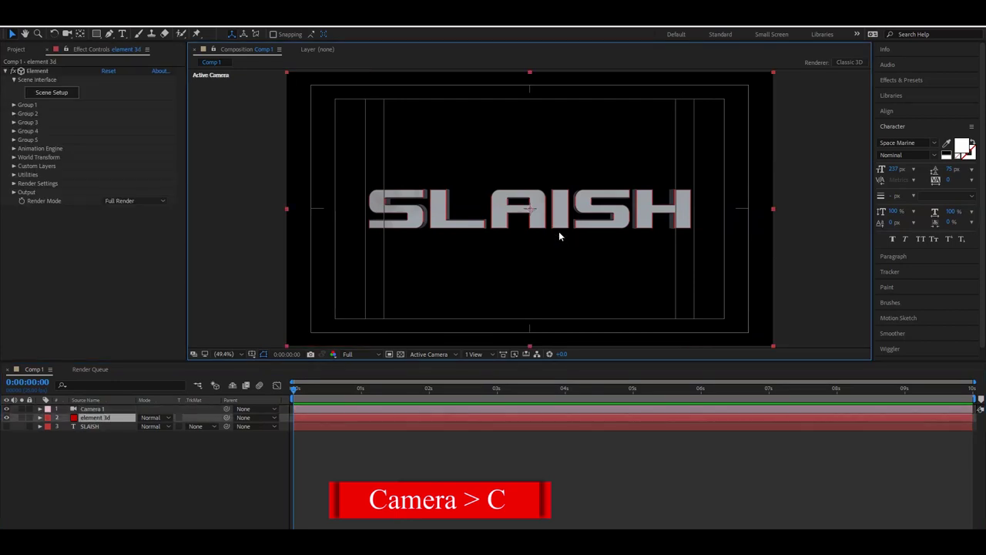
key("c")
mouse_move(507, 236)
left_mouse_down()
mouse_move(455, 220)
mouse_move(496, 248)
left_mouse_up()
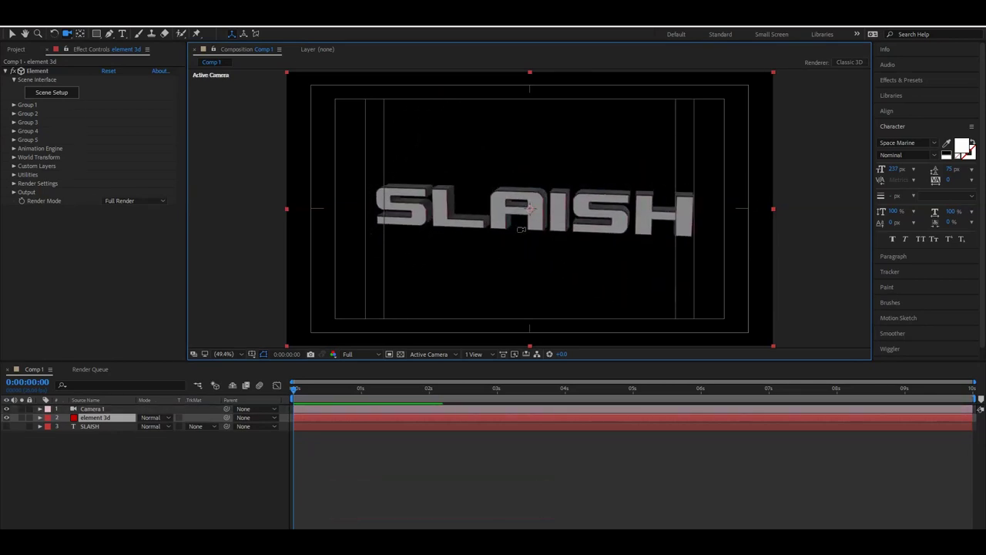
mouse_move(533, 238)
left_mouse_down()
mouse_move(560, 268)
mouse_move(559, 219)
left_mouse_up()
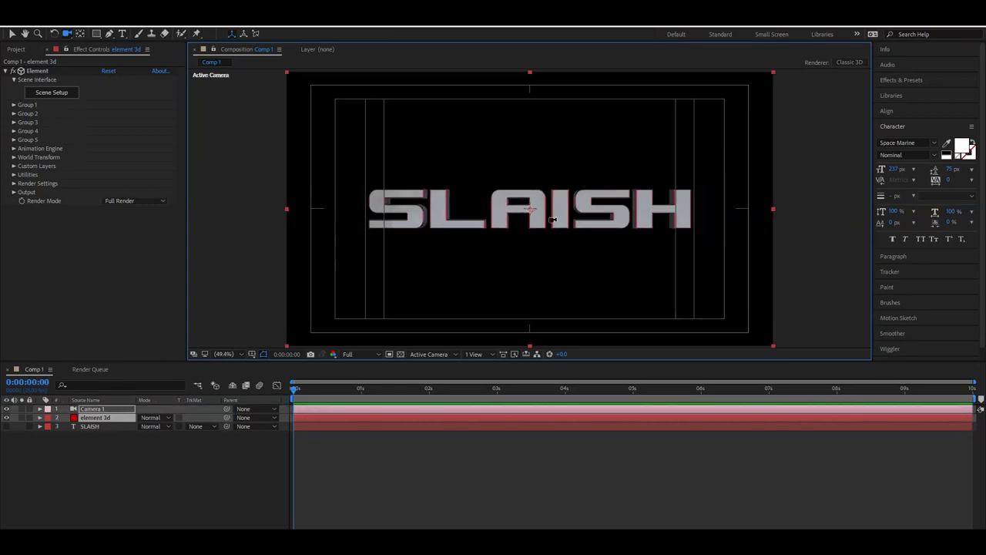
mouse_move(550, 272)
left_mouse_down()
mouse_move(643, 177)
mouse_move(552, 253)
left_mouse_up()
Step: Create a spot light with a pale peach colour
right_click(93, 433)
mouse_move(164, 334)
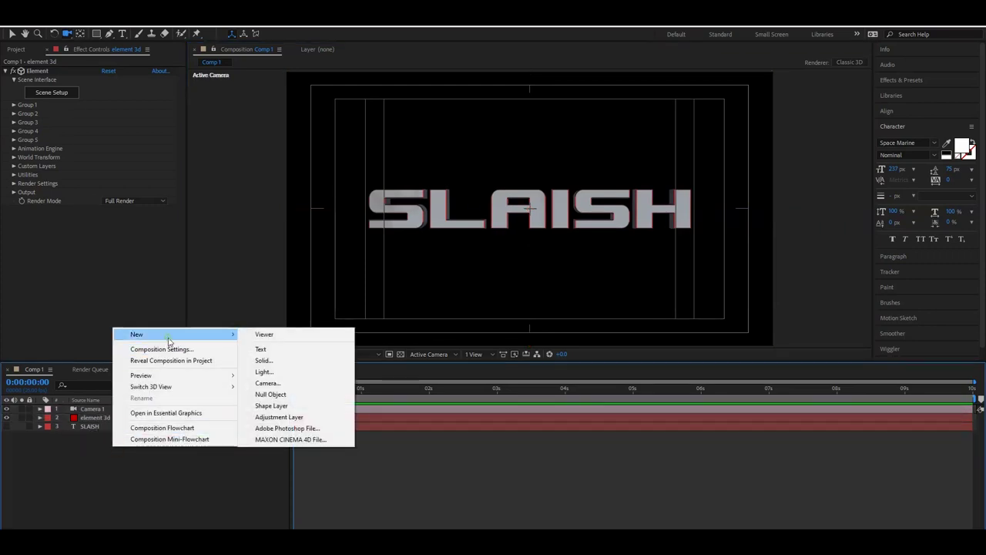
left_click(286, 372)
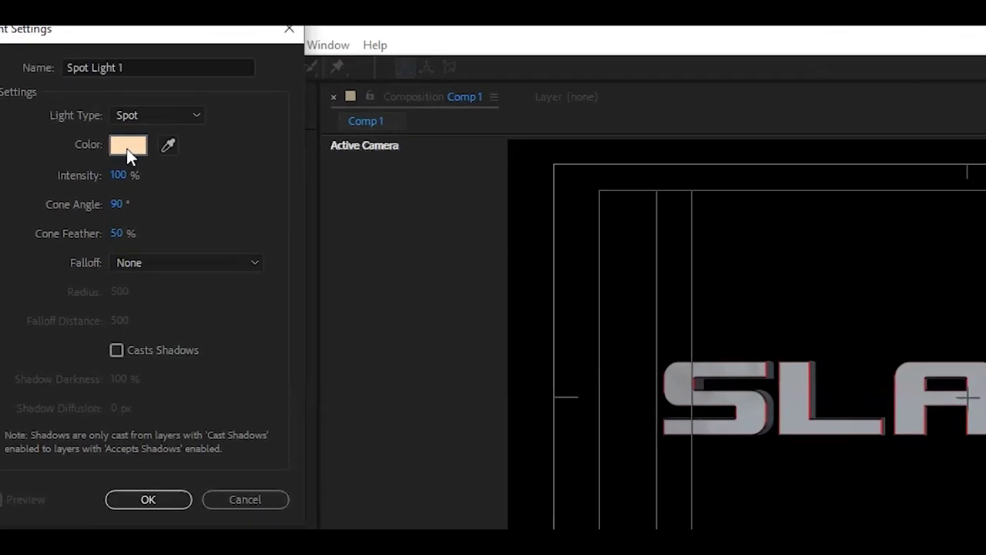
left_click(82, 75)
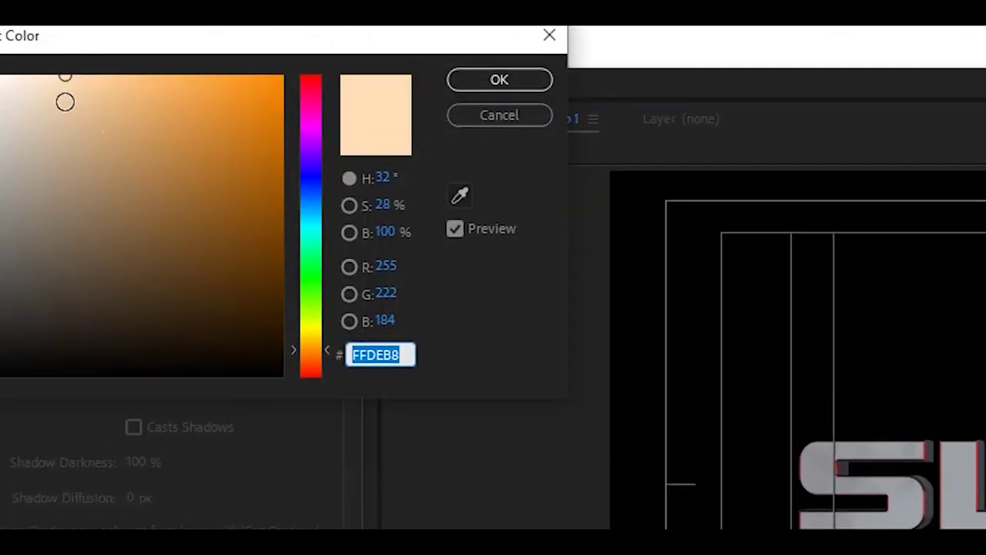
left_click(56, 89)
left_click(462, 80)
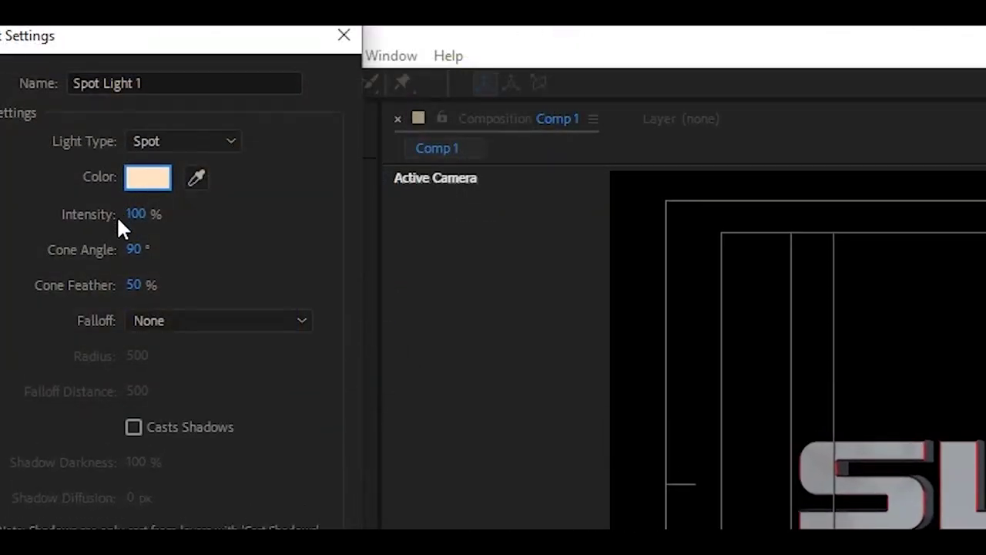
key("Return")
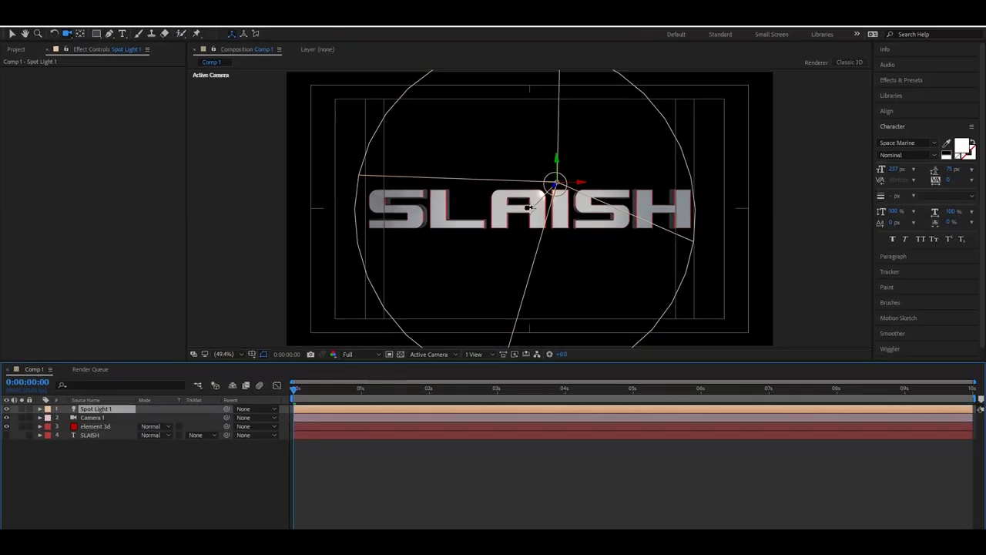
Step: Switch the viewer to 2 Views and aim Spot Light 1 at the text
left_click(431, 355)
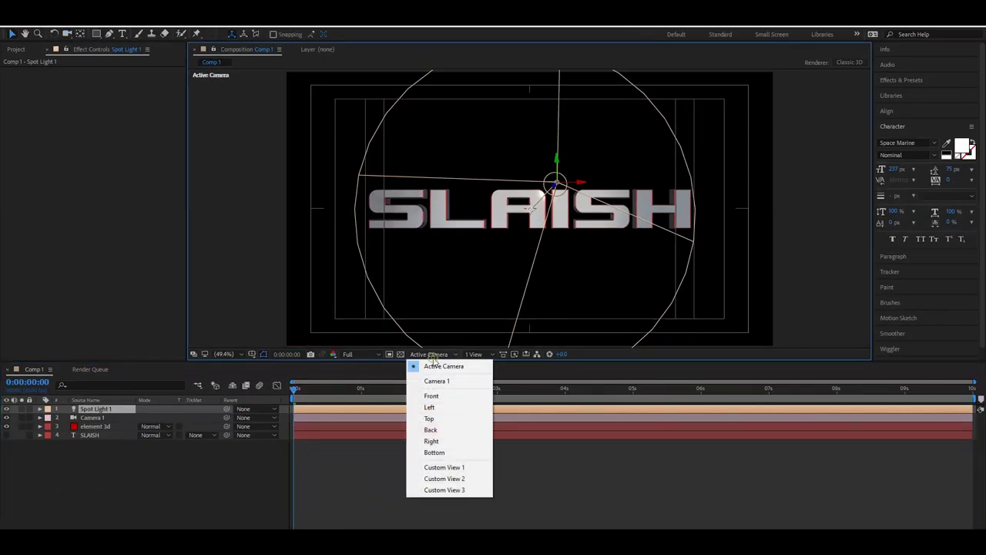
left_click(465, 355)
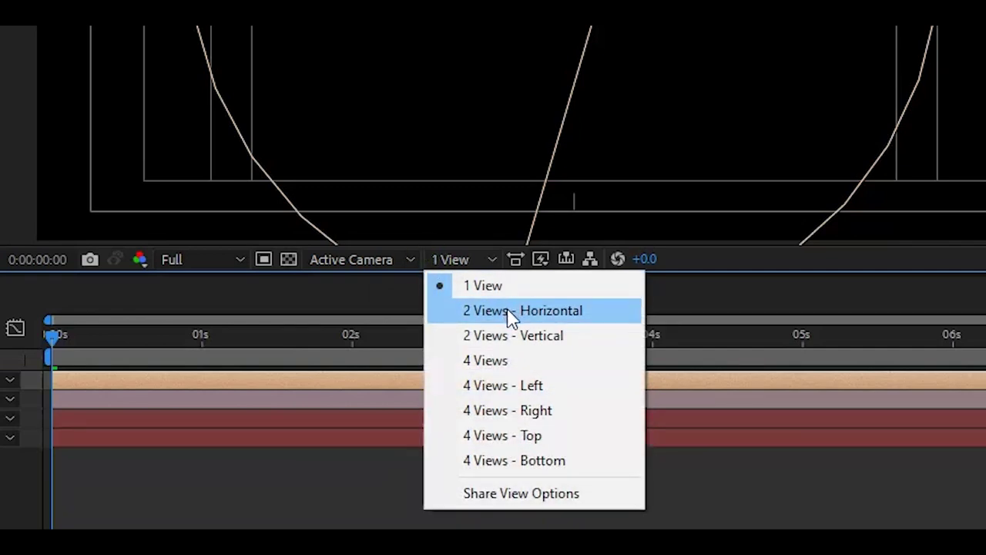
left_click(508, 312)
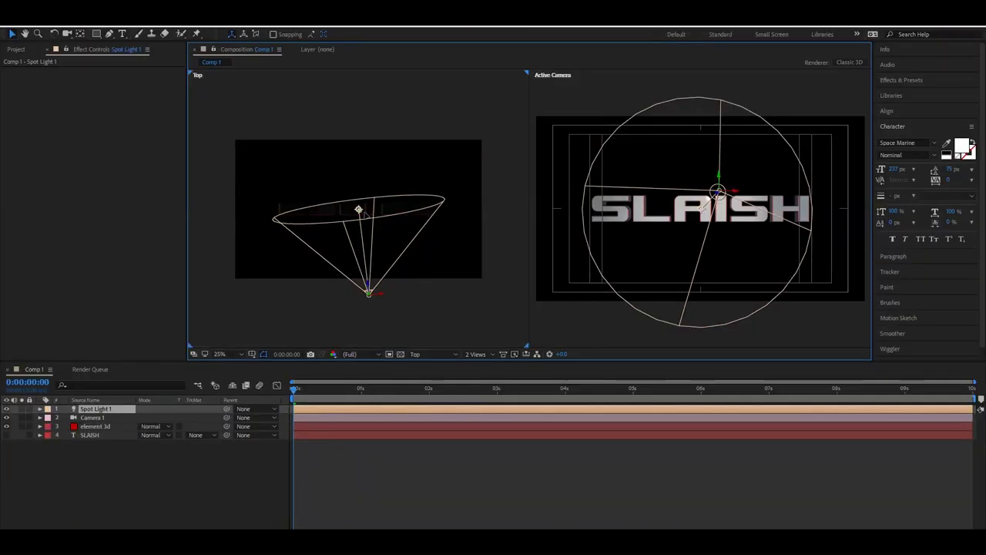
mouse_move(359, 211)
left_mouse_down()
mouse_move(393, 213)
mouse_move(359, 217)
left_mouse_up()
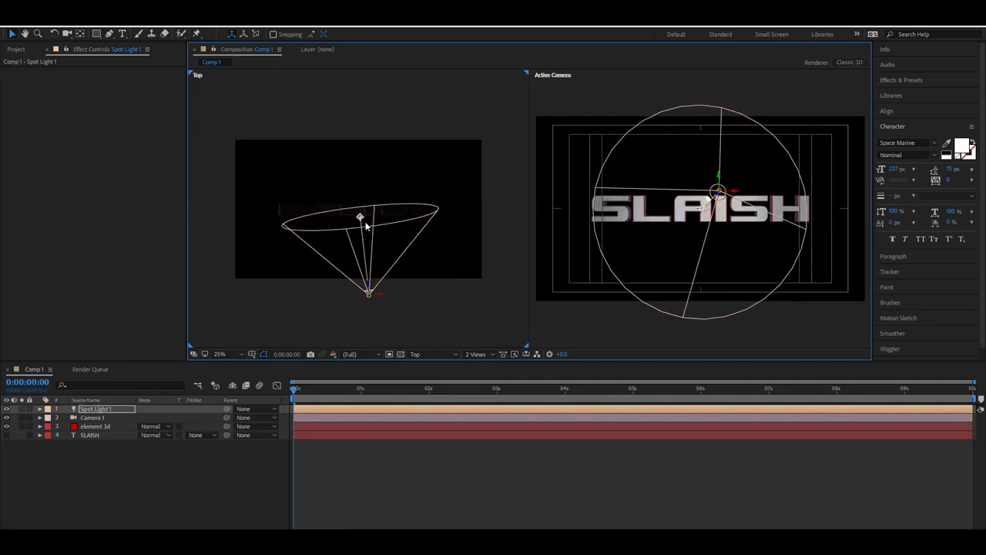
left_click_drag(379, 296, 449, 300)
mouse_move(427, 214)
left_mouse_down()
mouse_move(403, 204)
mouse_move(409, 217)
left_mouse_up()
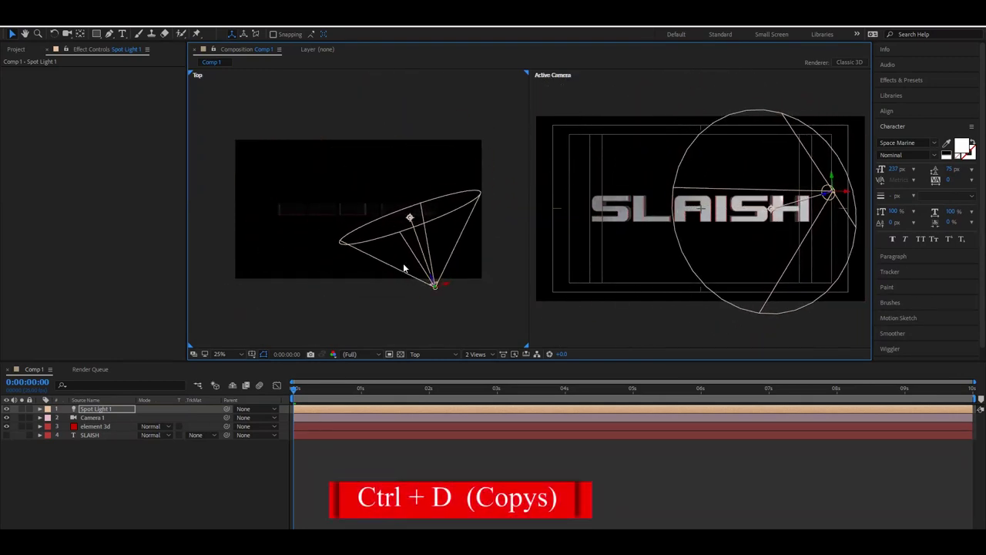
Step: Duplicate the spotlight twice, placing the copies to the left and top of the text
key("ctrl+d")
left_click_drag(434, 285, 270, 287)
left_click(311, 227)
left_click(269, 287)
scroll(308, 229, "down", 2)
scroll(308, 229, "up", 2)
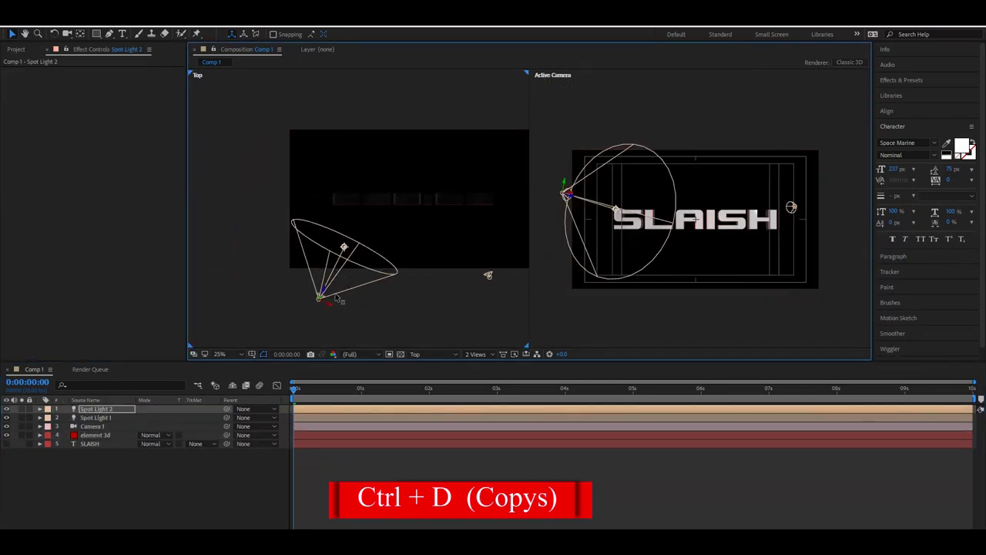
key("ctrl+d")
left_click_drag(337, 299, 319, 297)
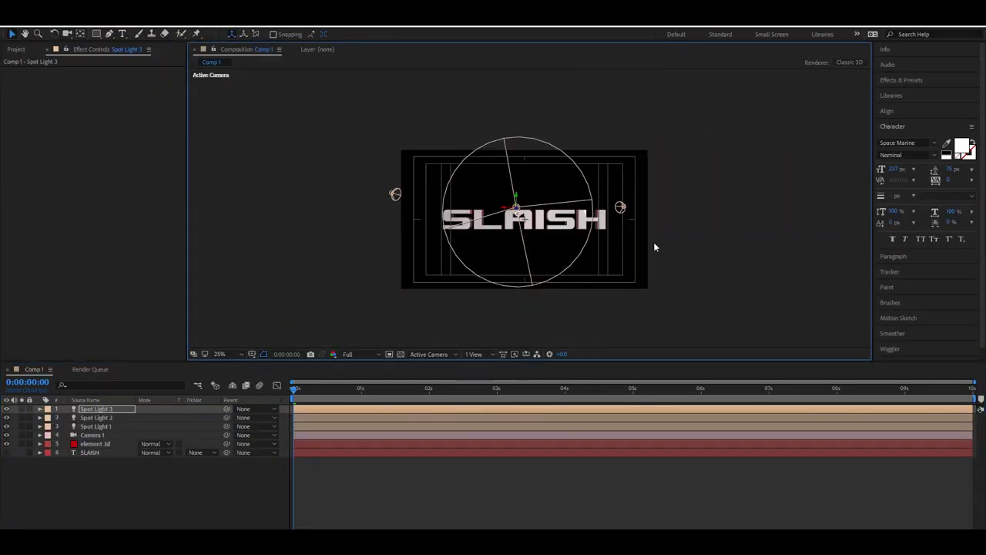
Step: Fit the composition in the viewer and expand element 3d's Render Settings > Lighting
key("period")
left_click(221, 354)
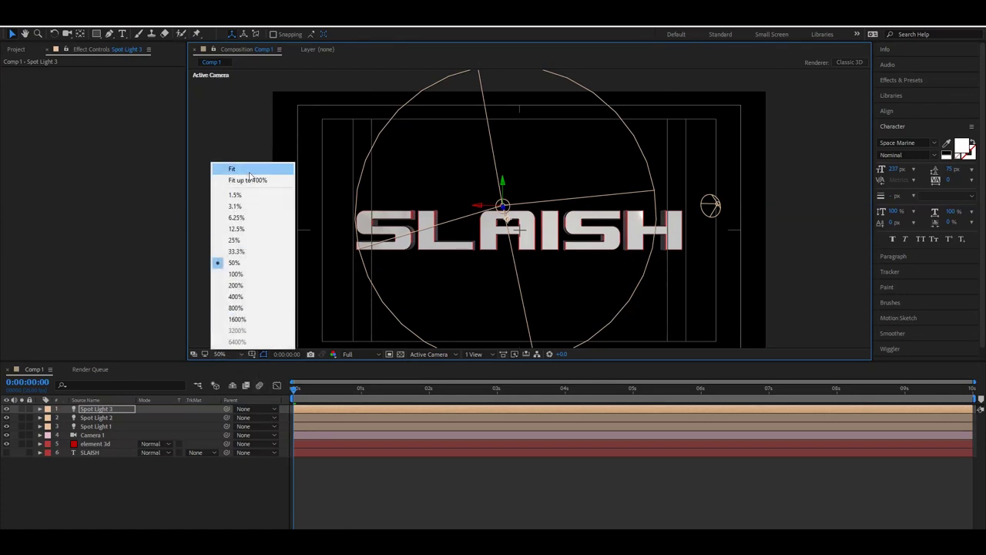
left_click(247, 171)
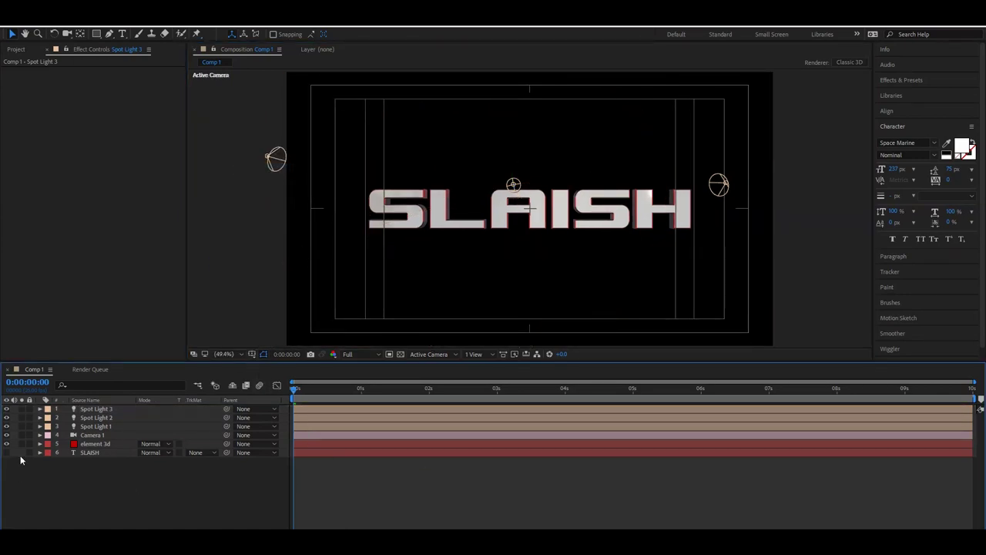
left_click(86, 444)
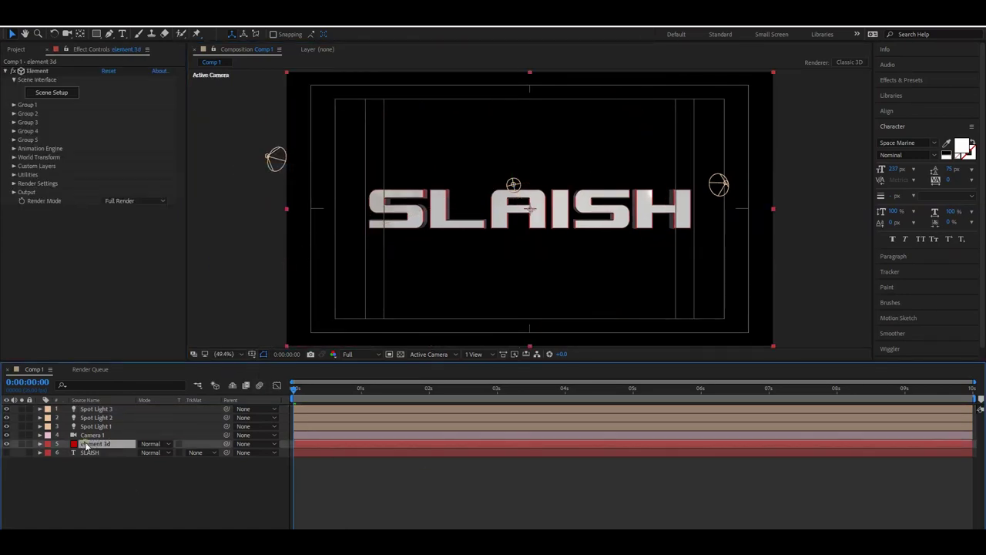
left_click(13, 183)
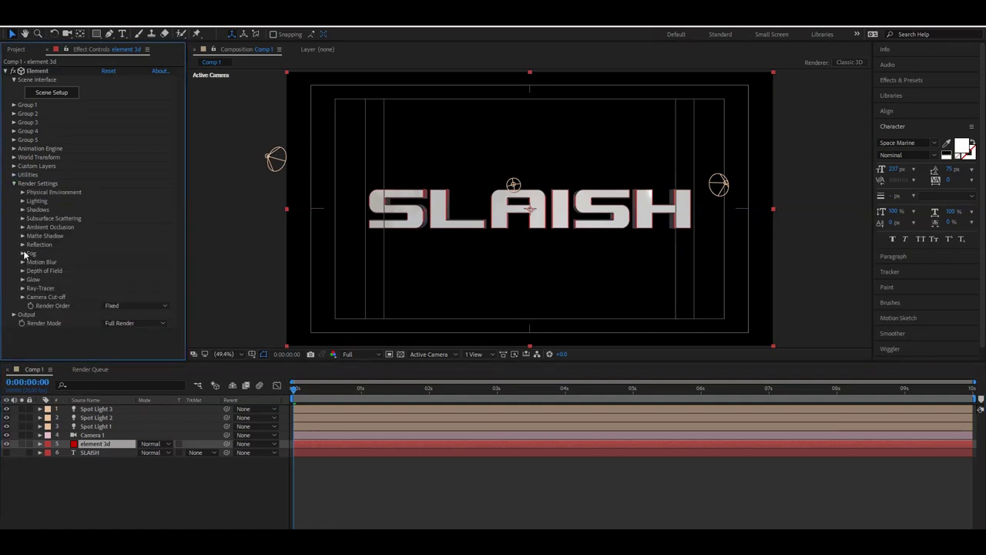
left_click(23, 201)
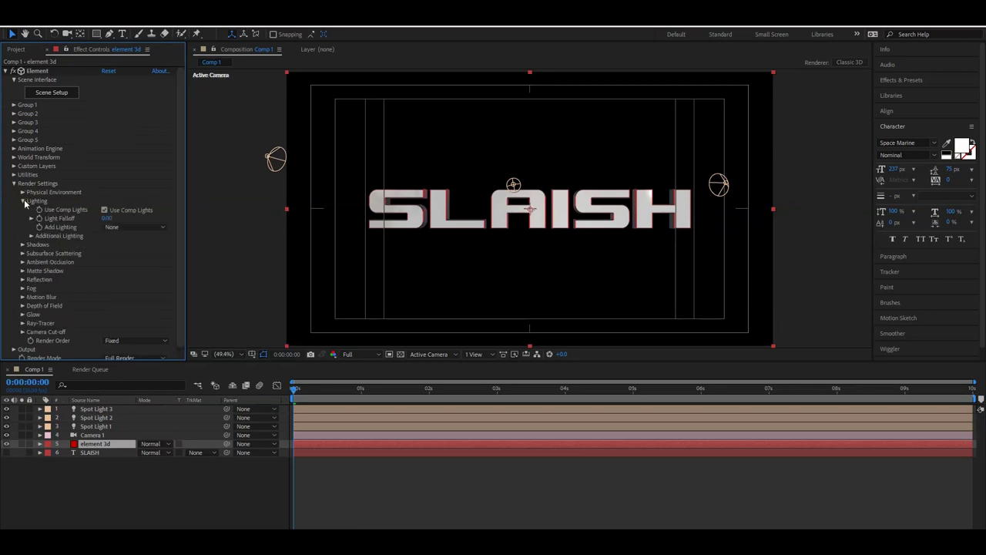
Step: Try the Single Light and None lighting presets while zooming in on the letters
left_click(112, 227)
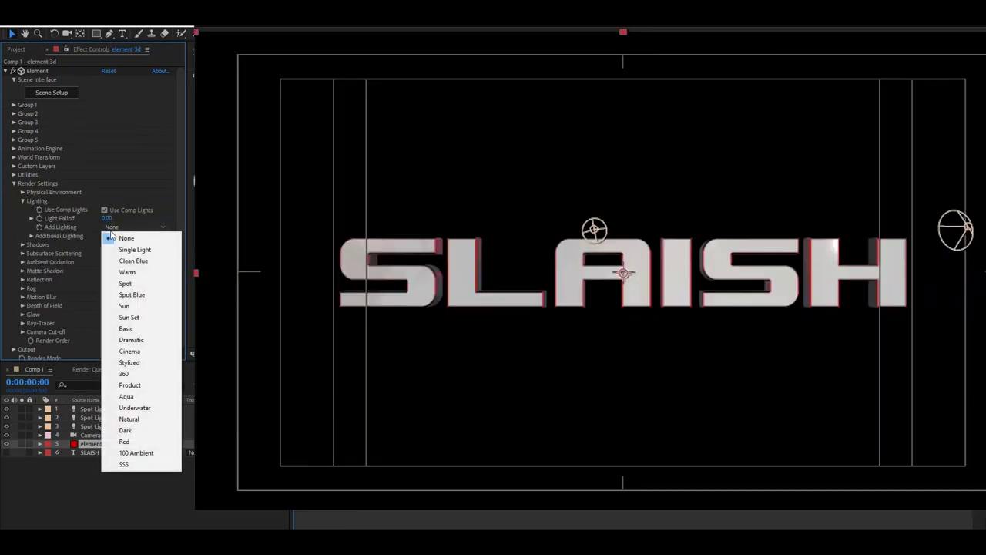
left_click(125, 250)
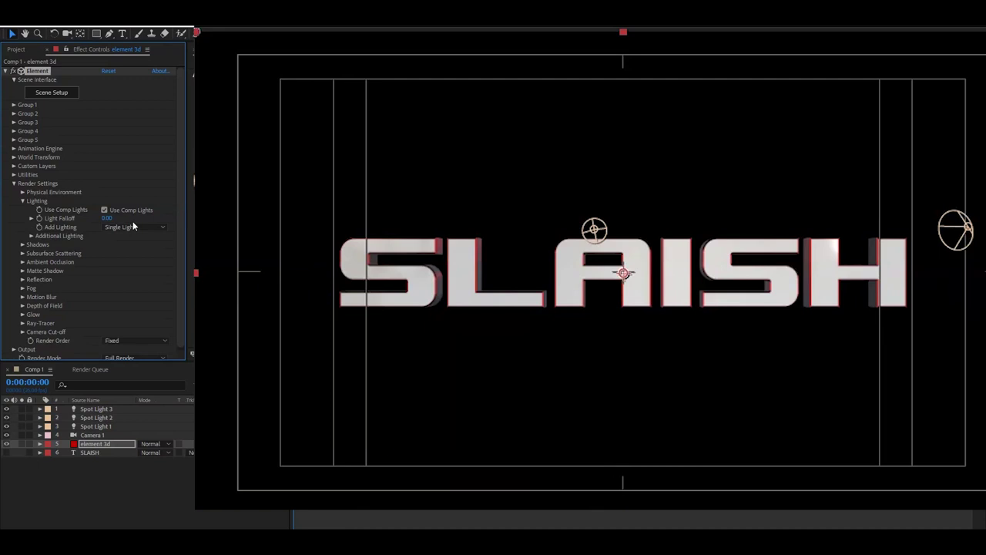
left_click(135, 229)
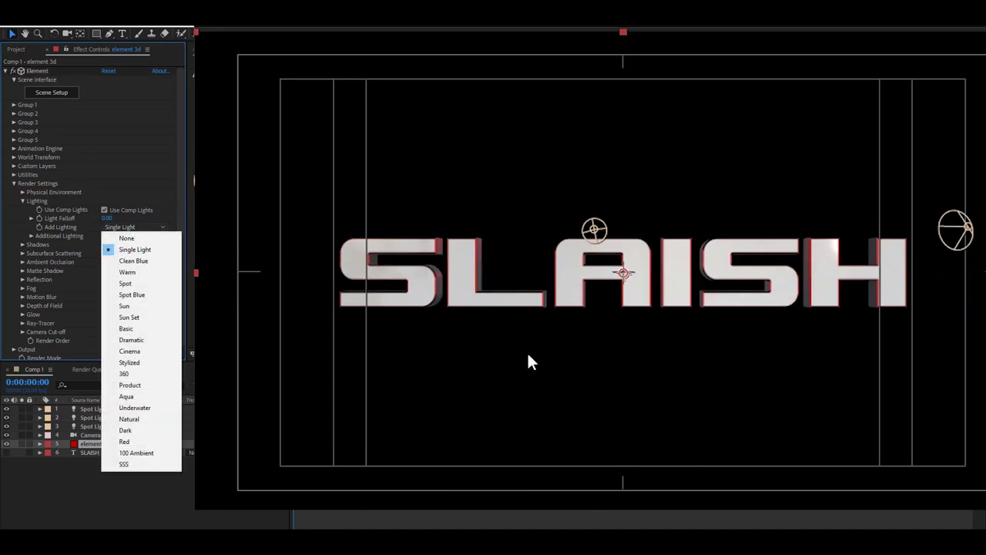
left_click(562, 280)
key("period")
key("period")
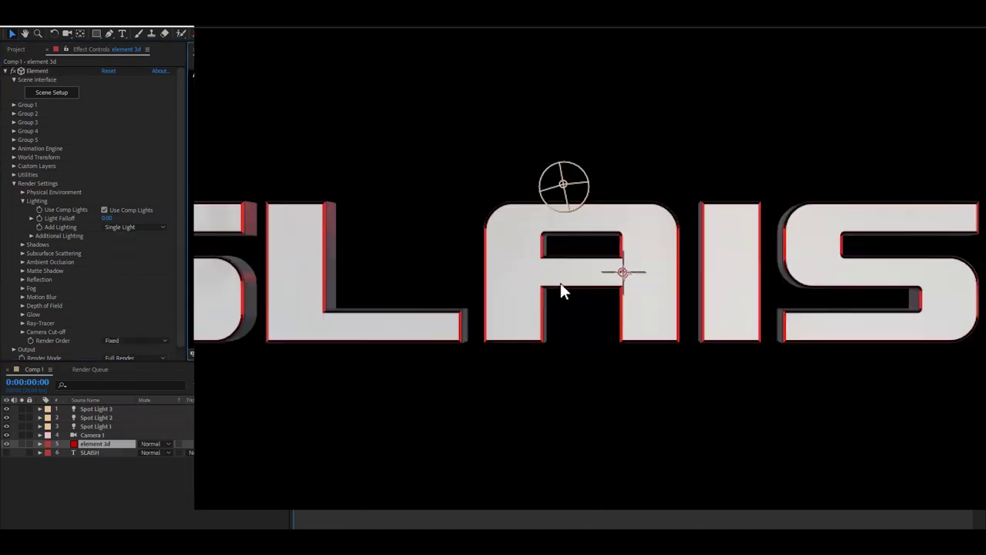
left_click_drag(517, 282, 649, 318)
left_click(115, 226)
left_click(118, 236)
Step: Compare the Clean Blue, Underwater, Dark and Aqua lighting presets, settling on Underwater
left_click(124, 231)
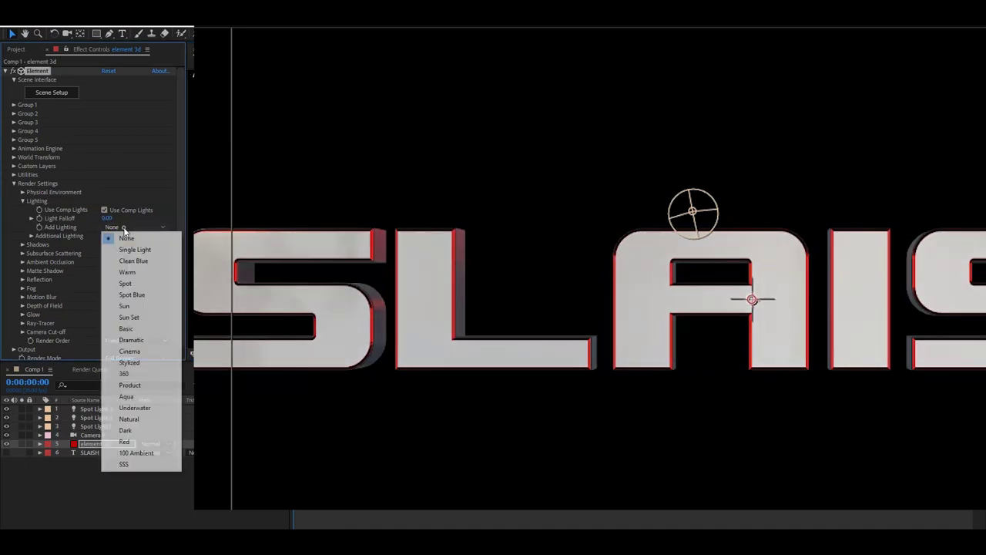
left_click(131, 260)
left_click(131, 231)
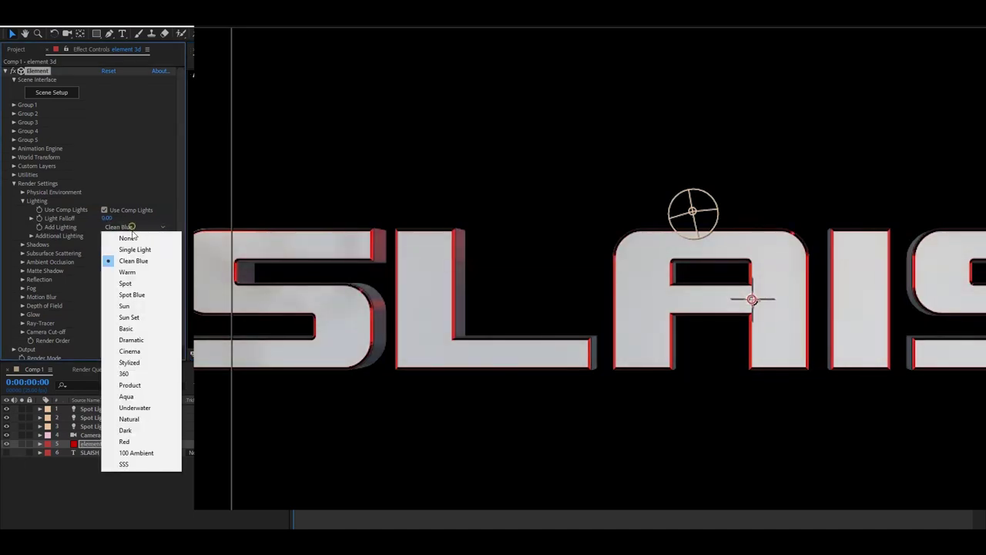
left_click(135, 407)
left_click(147, 228)
left_click(126, 429)
left_click(135, 227)
left_click(127, 395)
left_click(127, 230)
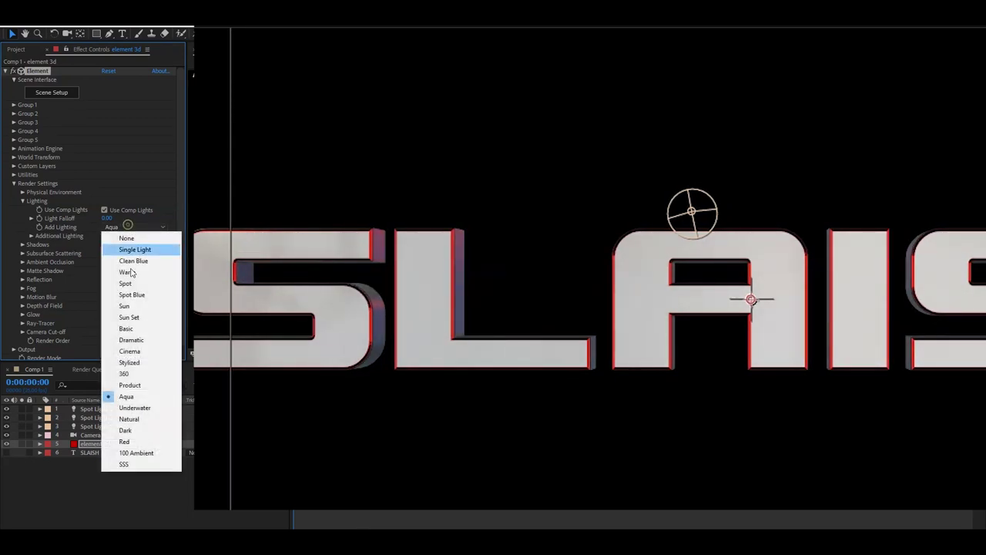
left_click(135, 408)
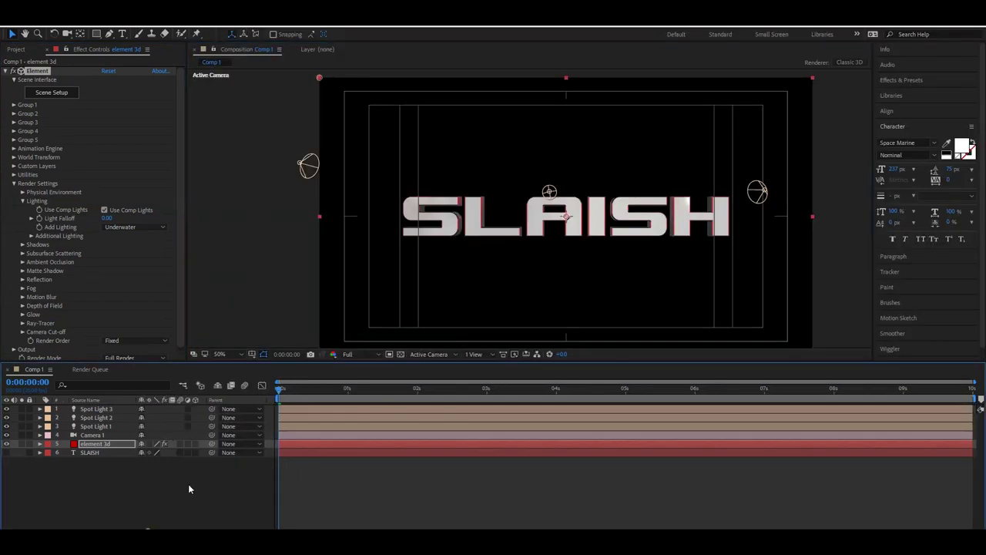
left_click(188, 489)
Step: Add Sequence 19.mp4 to Comp 1 and move it beneath the text layers
left_click(5, 70)
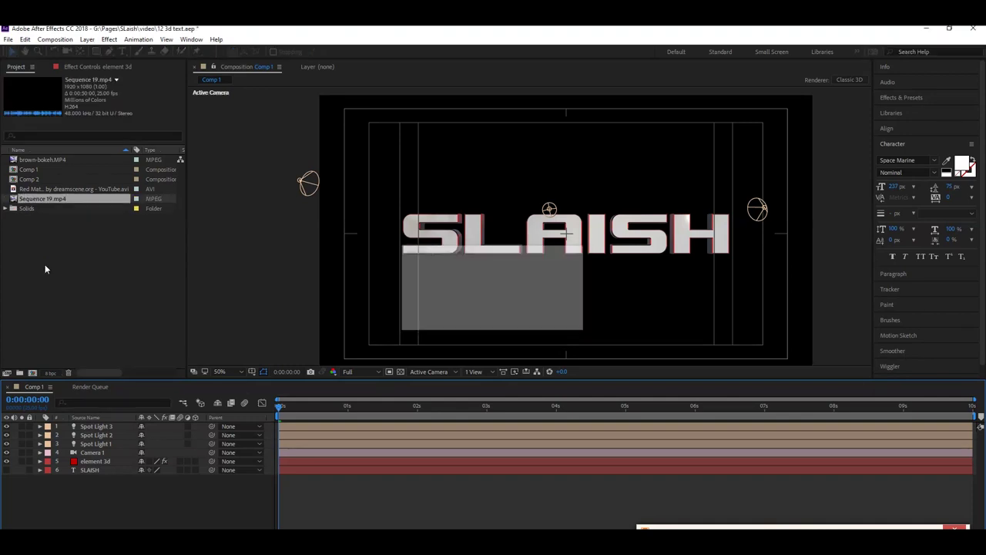
left_click_drag(53, 199, 566, 231)
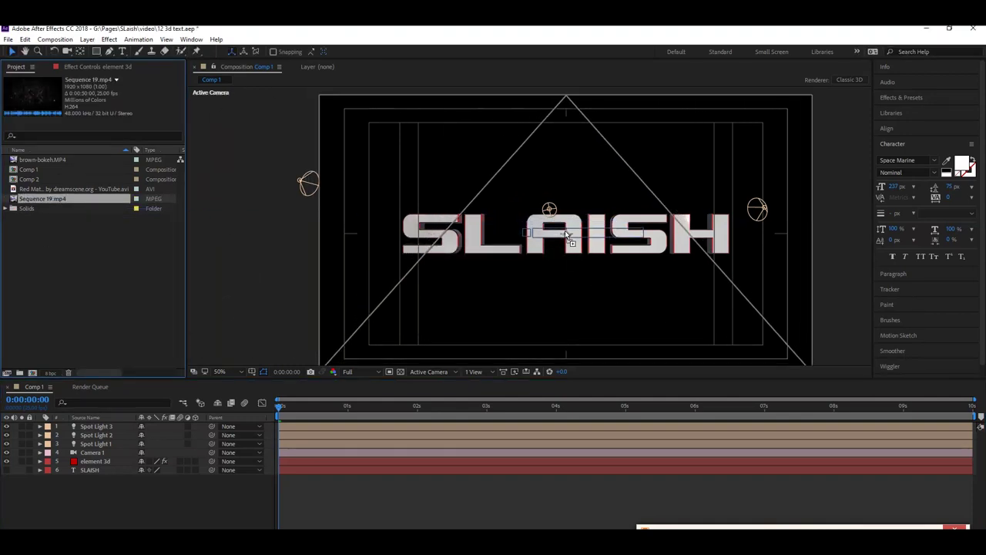
left_click_drag(101, 428, 21, 480)
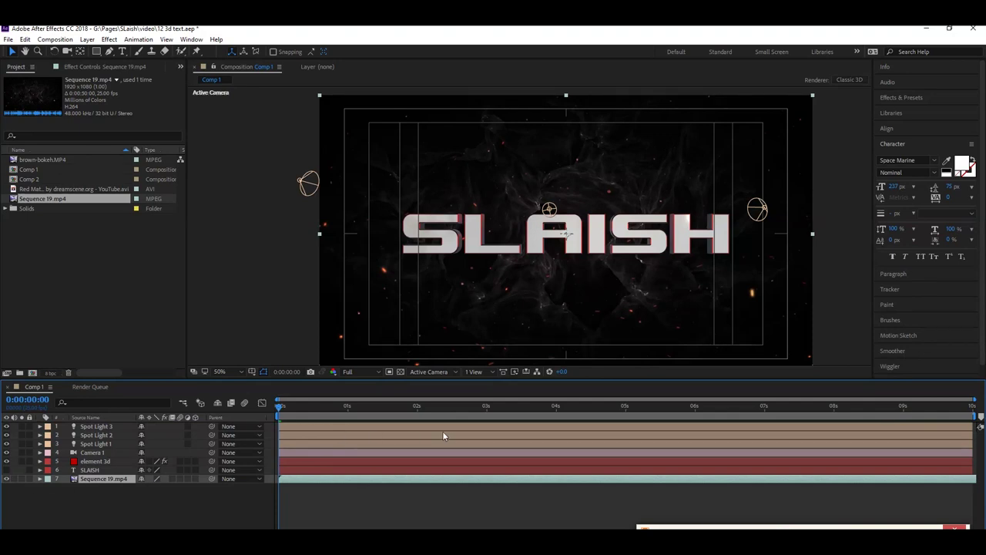
left_click(348, 490)
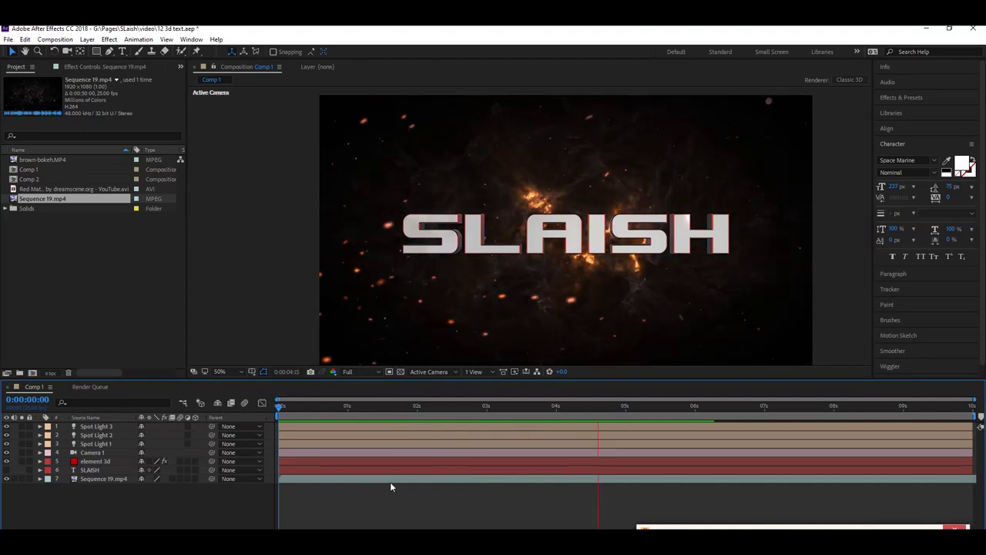
Step: Stop the preview and apply a Tint effect to the Sequence 19 footage
left_click(763, 406)
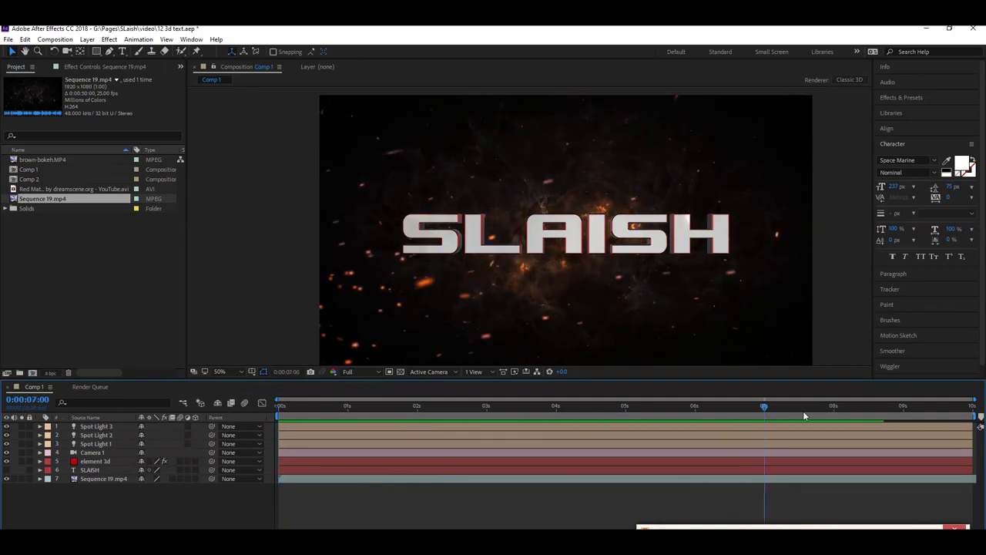
key("Home")
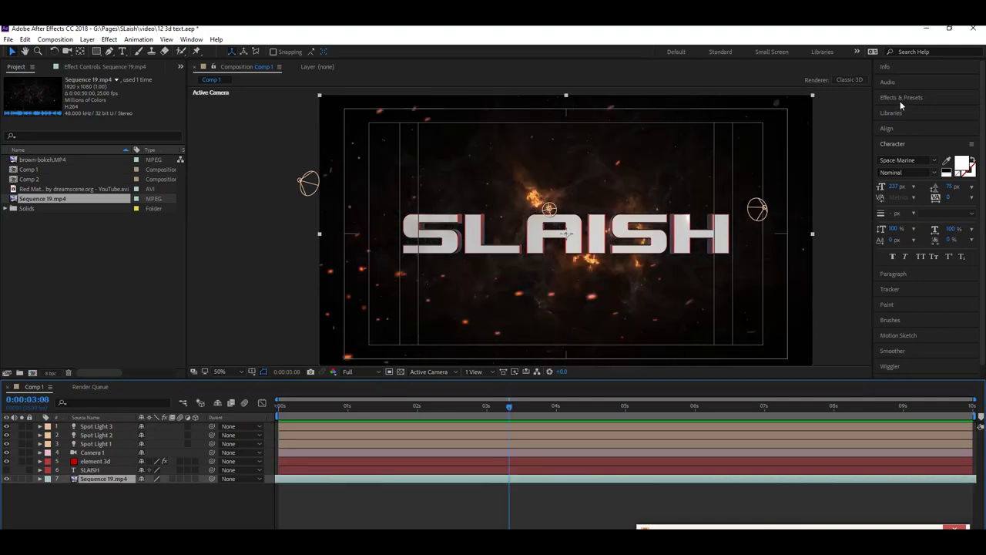
left_click(900, 99)
left_click(906, 108)
type("tint")
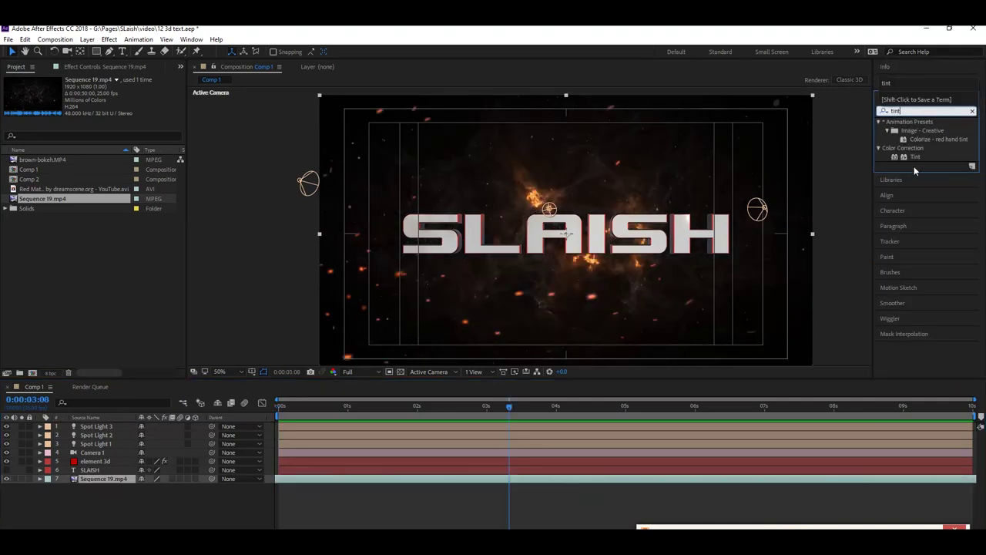
left_click_drag(915, 156, 100, 141)
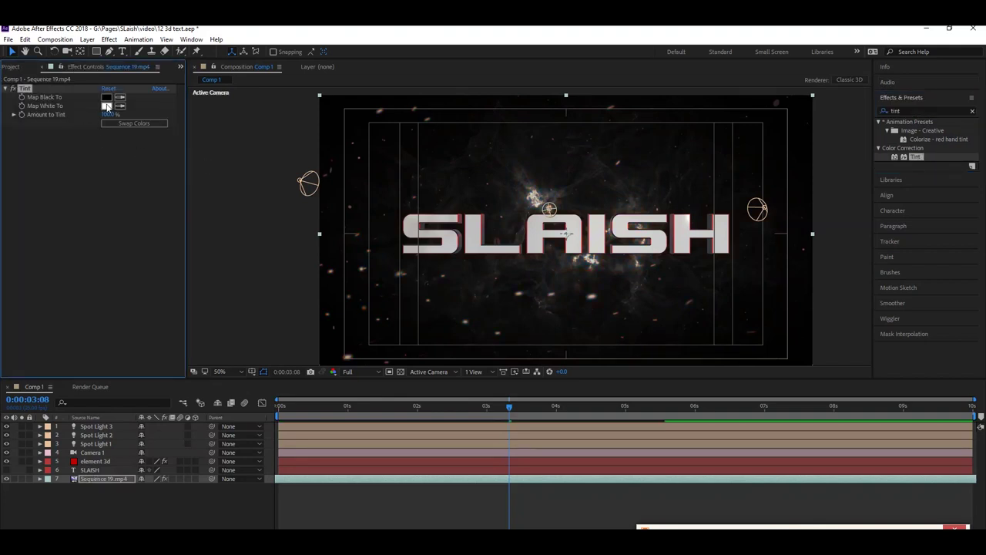
Step: Set Tint's Map White To colour to red FF0707 and preview the result
left_click(107, 105)
type("FF0707")
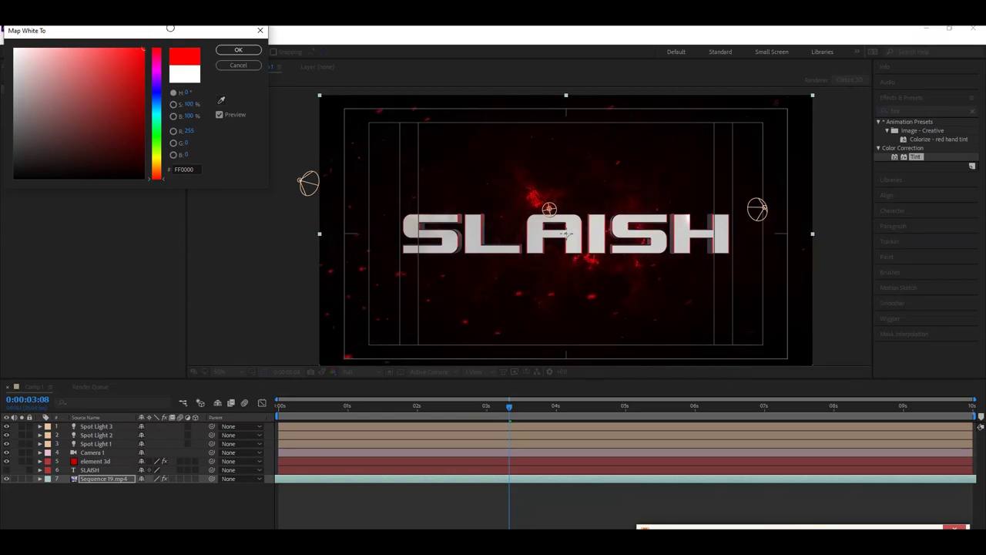
left_click(239, 50)
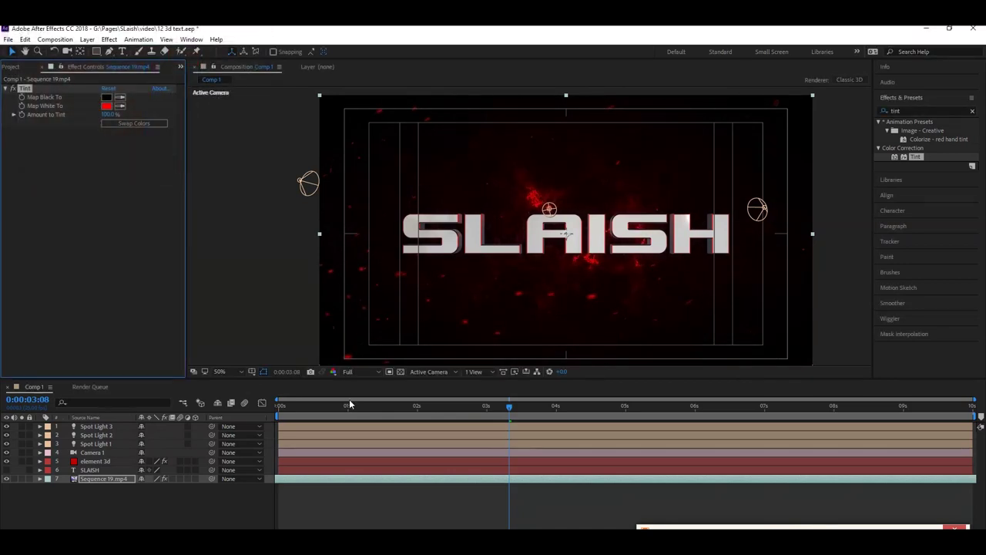
left_click_drag(278, 406, 496, 395)
key("space")
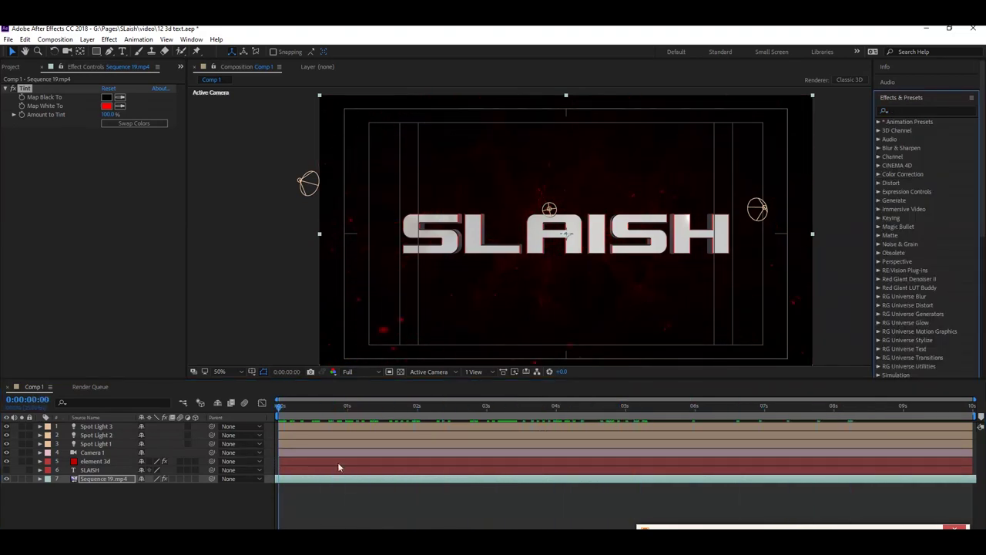
Step: Apply Brightness & Contrast from Color Correction to Sequence 19.mp4 with Brightness 119
left_click(879, 175)
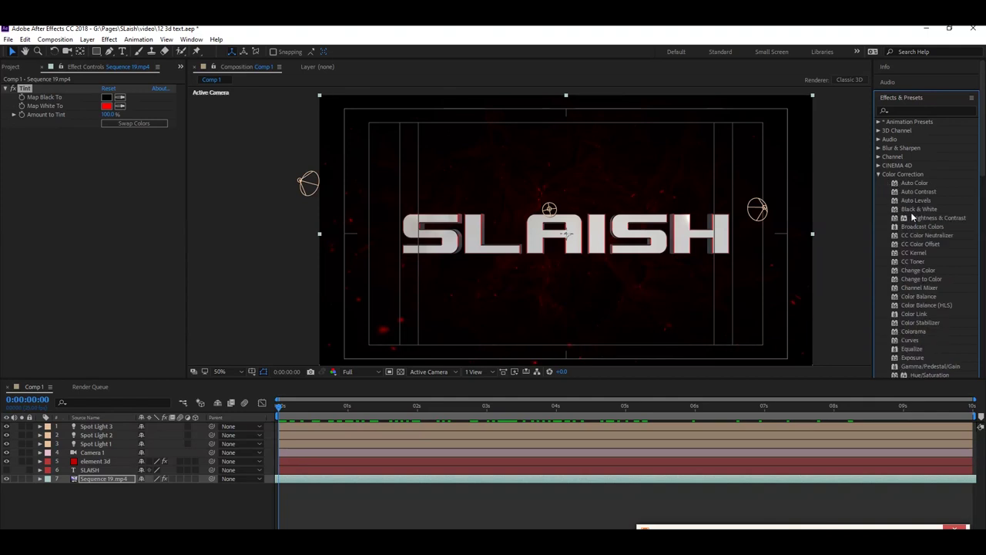
left_click_drag(931, 222, 514, 170)
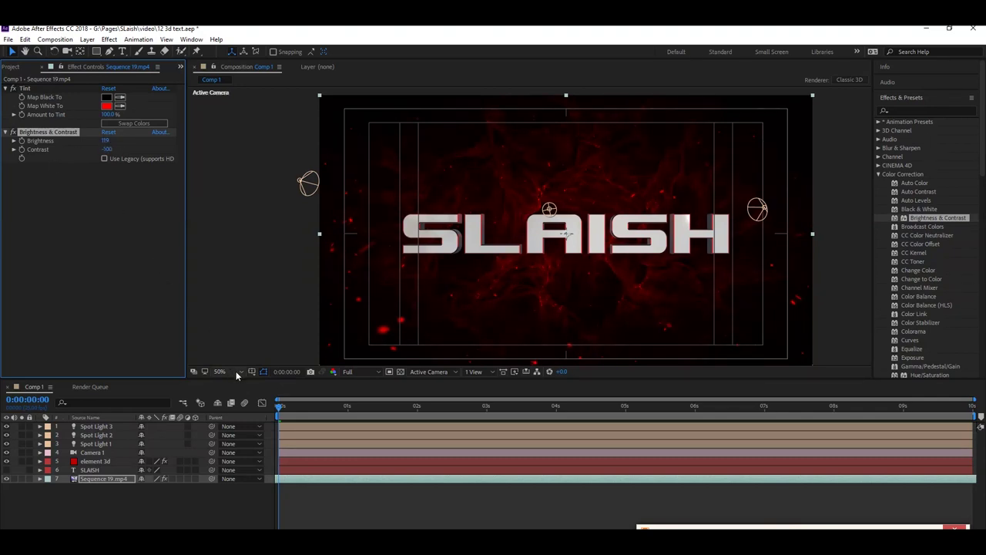
mouse_move(292, 406)
left_mouse_down()
mouse_move(633, 428)
mouse_move(246, 472)
left_mouse_up()
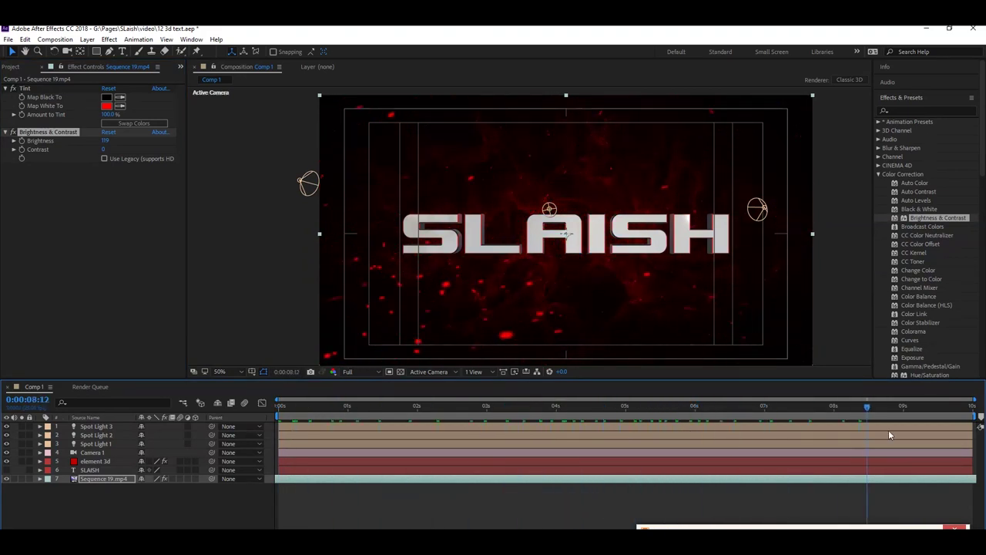
left_click(96, 461)
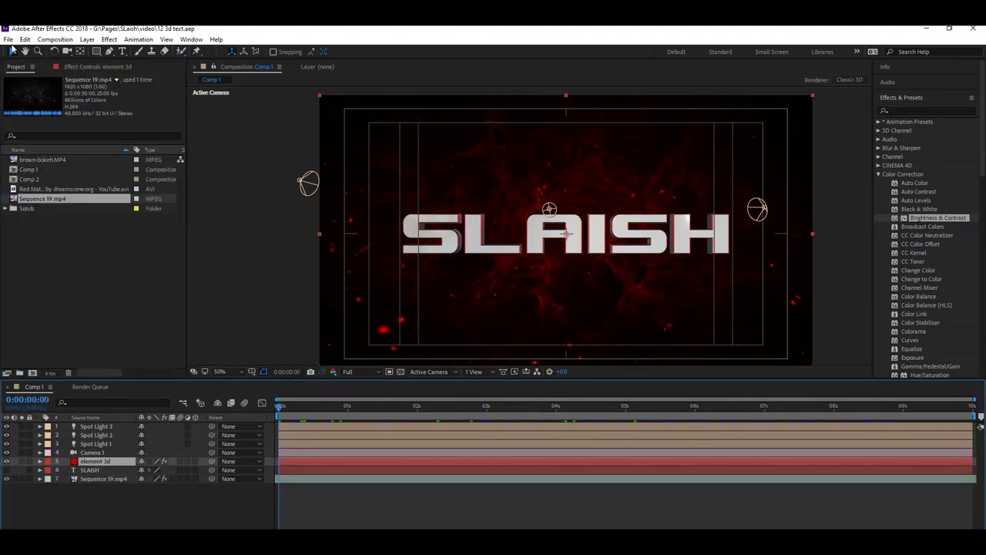
Step: Open element 3d's Scene Setup and expand the Extrusion Model's SLAISH letter paths
left_click(72, 68)
left_click(5, 88)
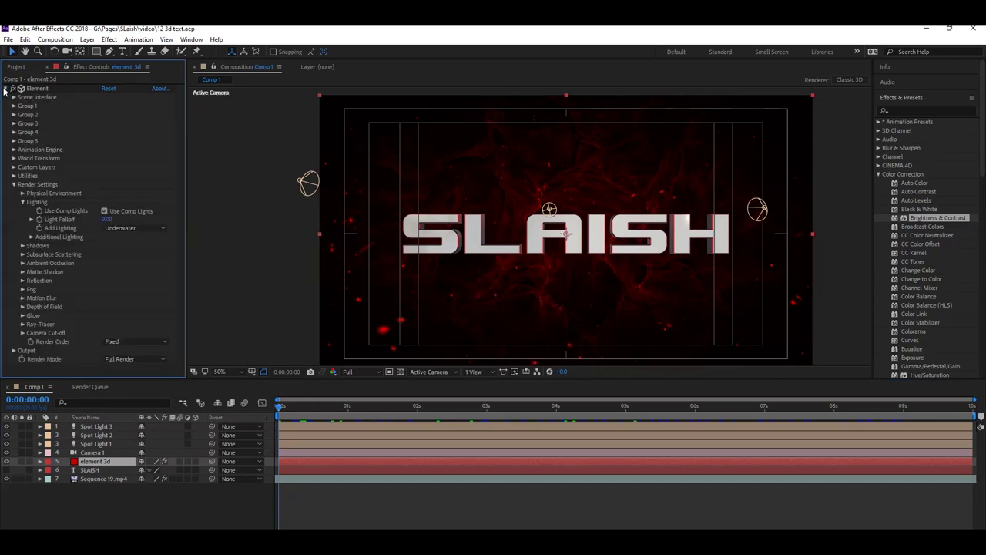
left_click(14, 97)
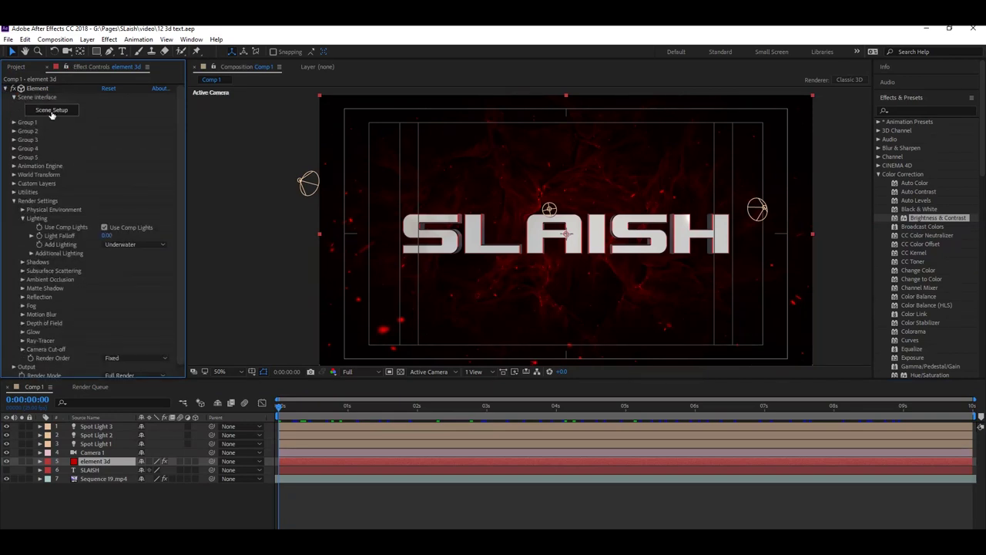
left_click(52, 110)
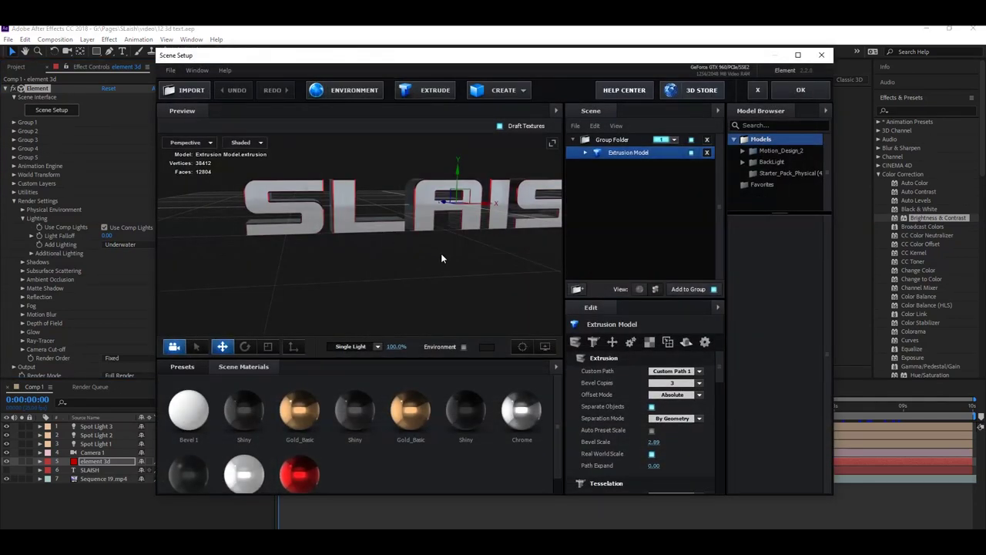
left_click_drag(425, 243, 362, 245)
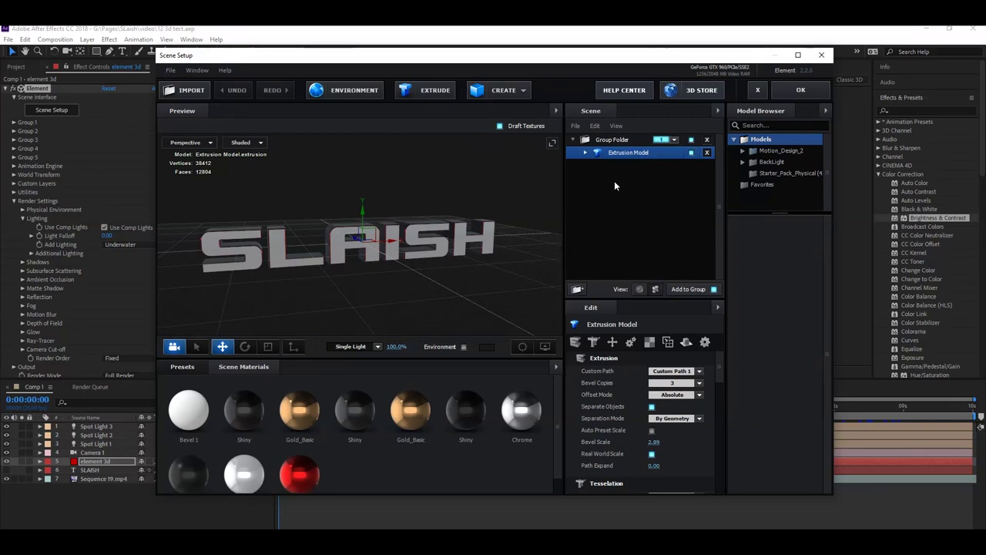
left_click(585, 153)
left_click(634, 167)
left_click(634, 179)
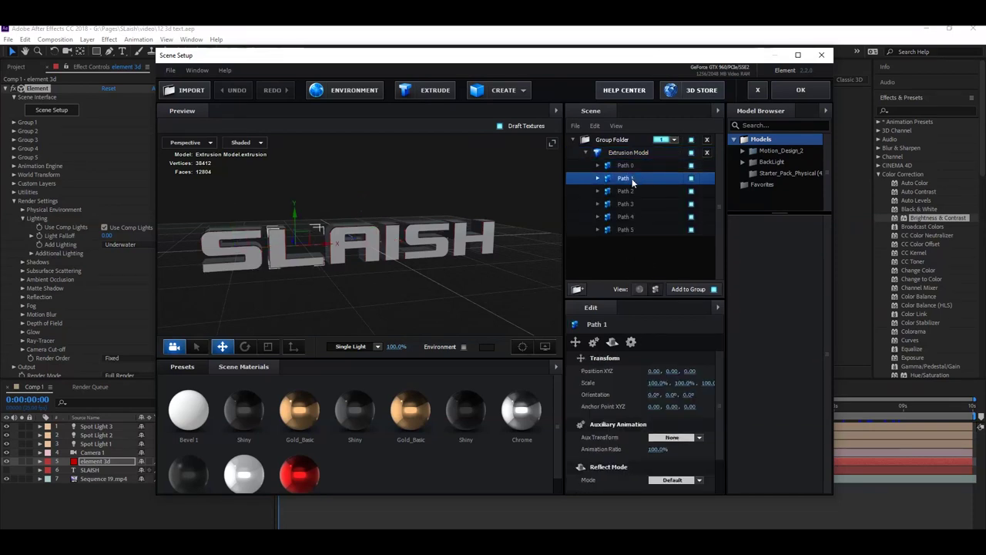
Step: Assign auxiliary animation Channels 1, 2 and 3 to Paths 0, 1 and 2
right_click(630, 166)
mouse_move(638, 185)
left_click(756, 197)
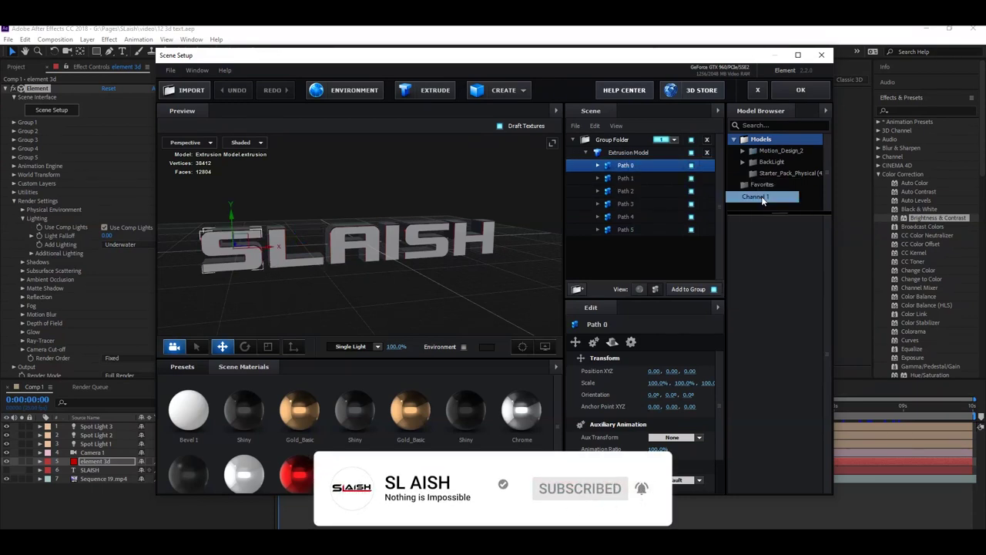
right_click(659, 178)
mouse_move(716, 194)
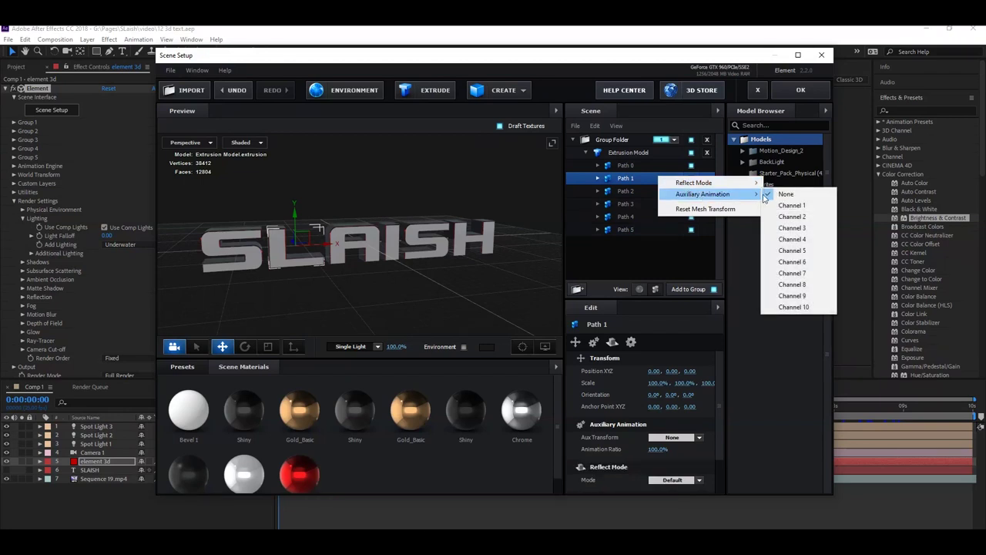
left_click(793, 217)
right_click(640, 191)
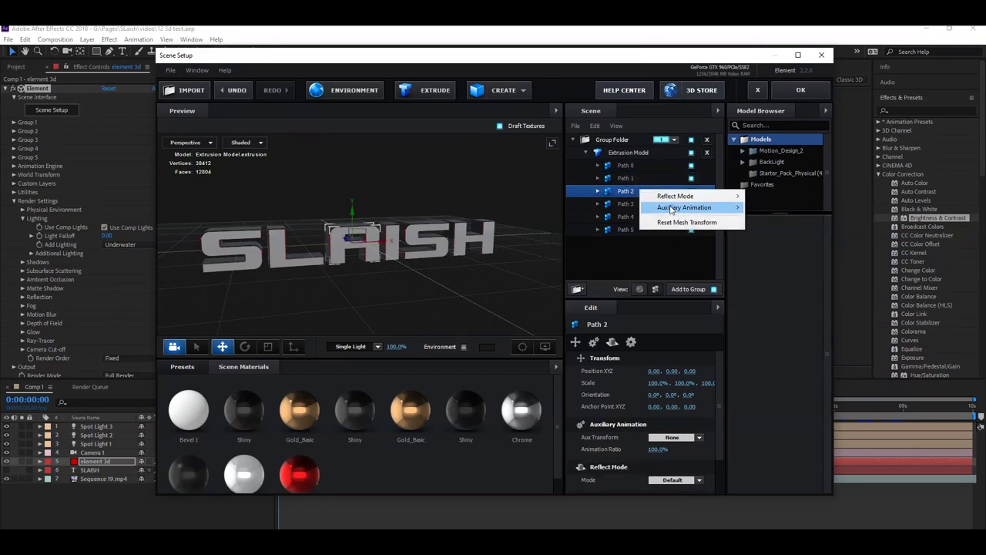
mouse_move(674, 208)
left_click(773, 241)
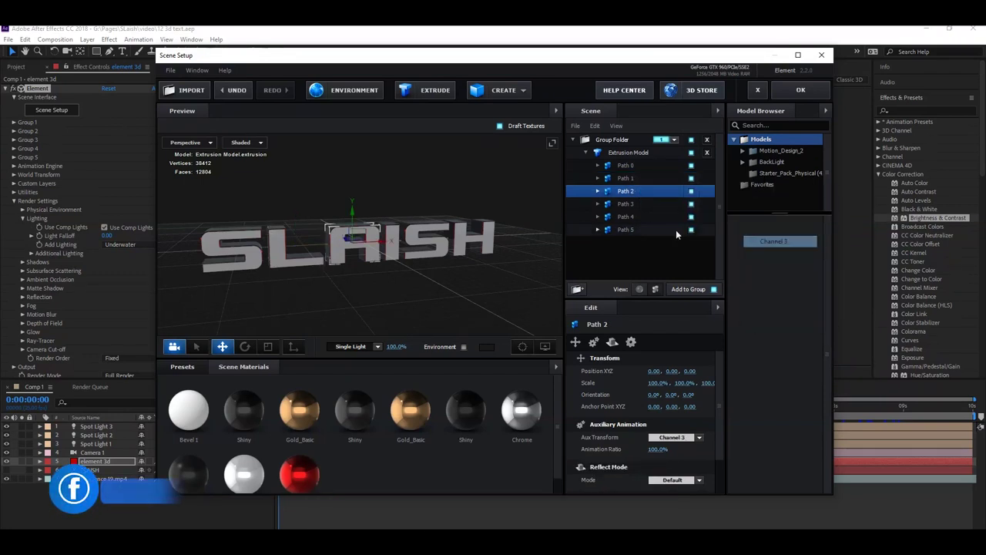
Step: Assign Channels 5 and 6 to Paths 4 and 5 and apply the scene setup
left_click(625, 203)
left_click(622, 218)
right_click(622, 219)
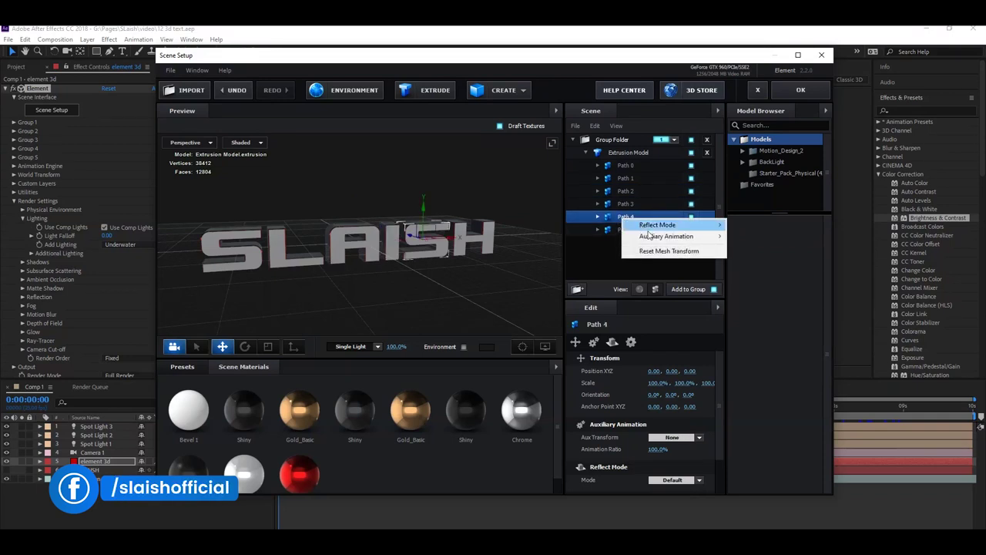
mouse_move(662, 237)
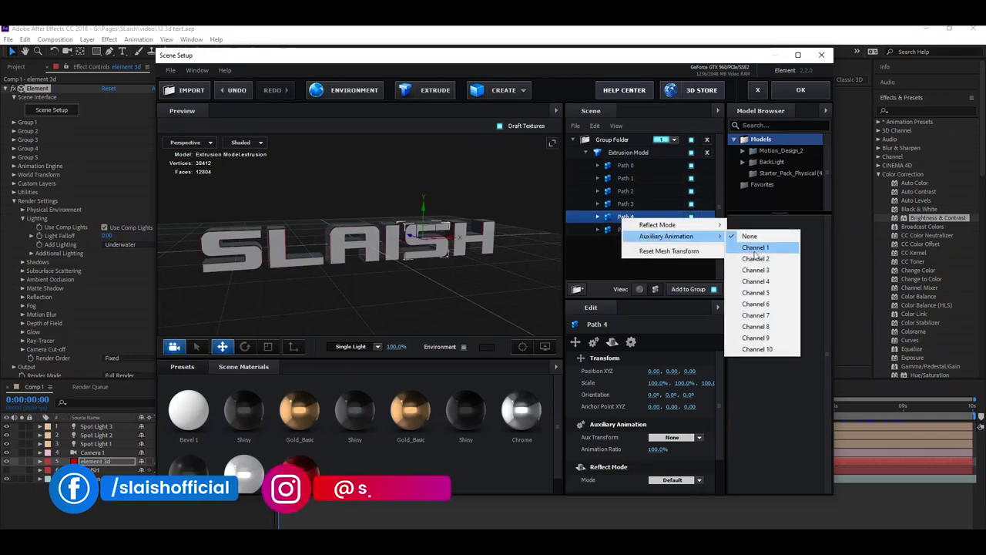
left_click(765, 295)
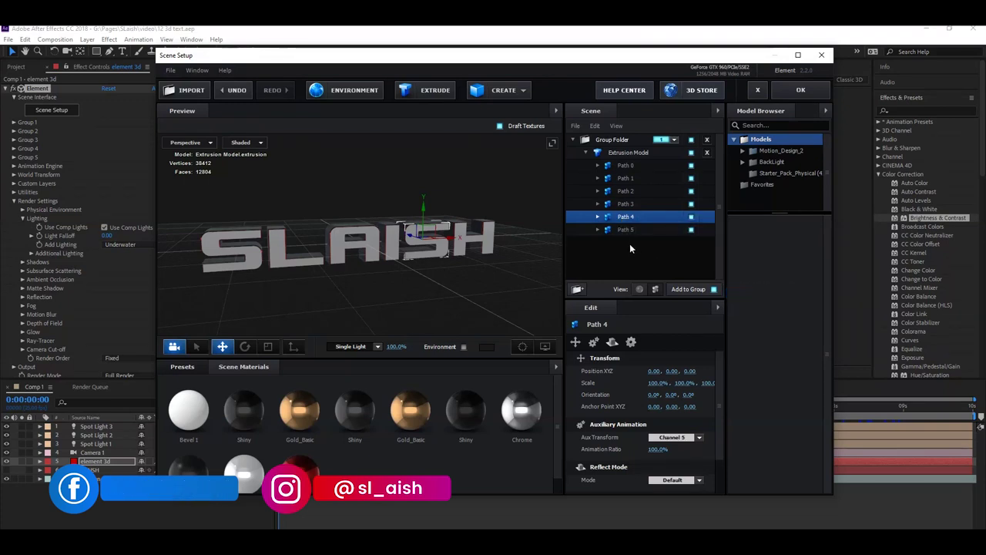
right_click(629, 230)
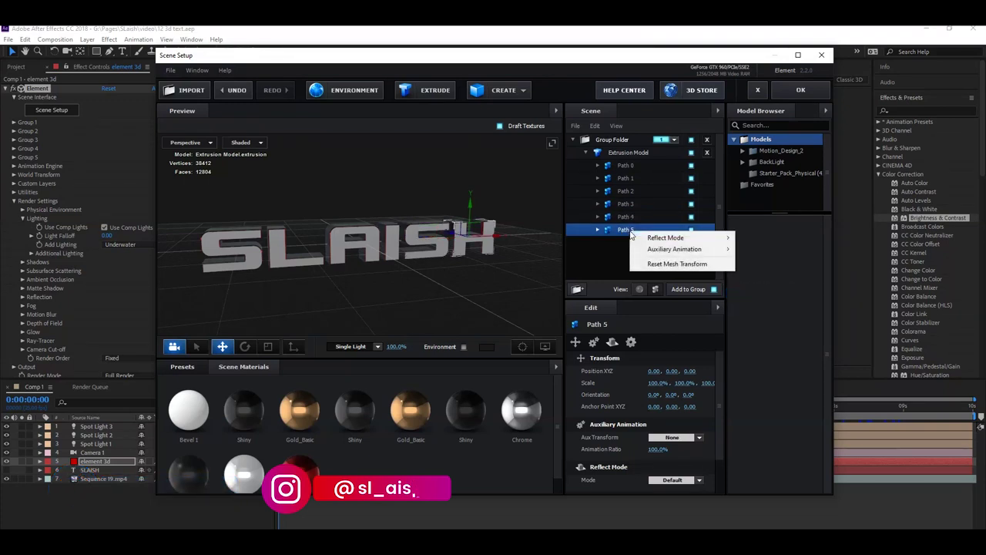
mouse_move(698, 254)
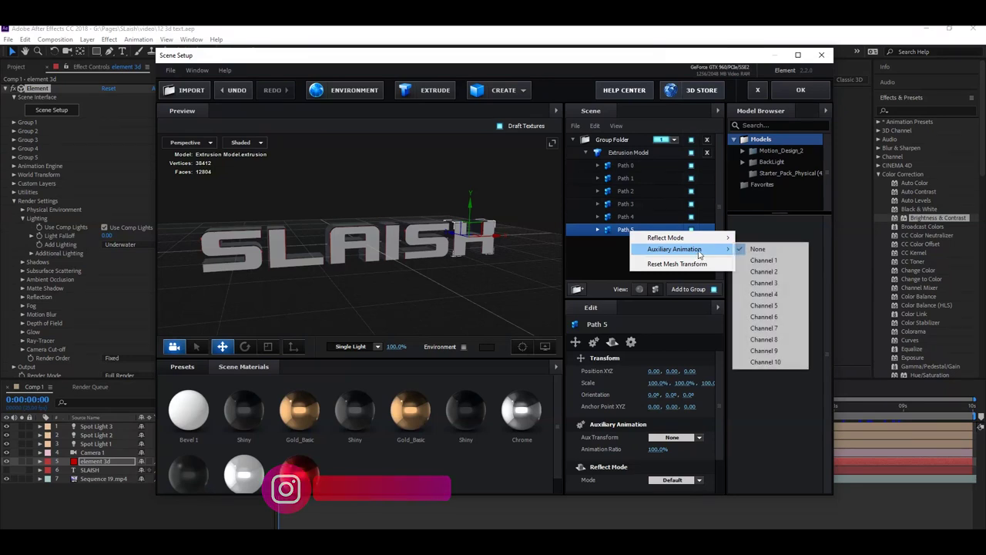
left_click(775, 319)
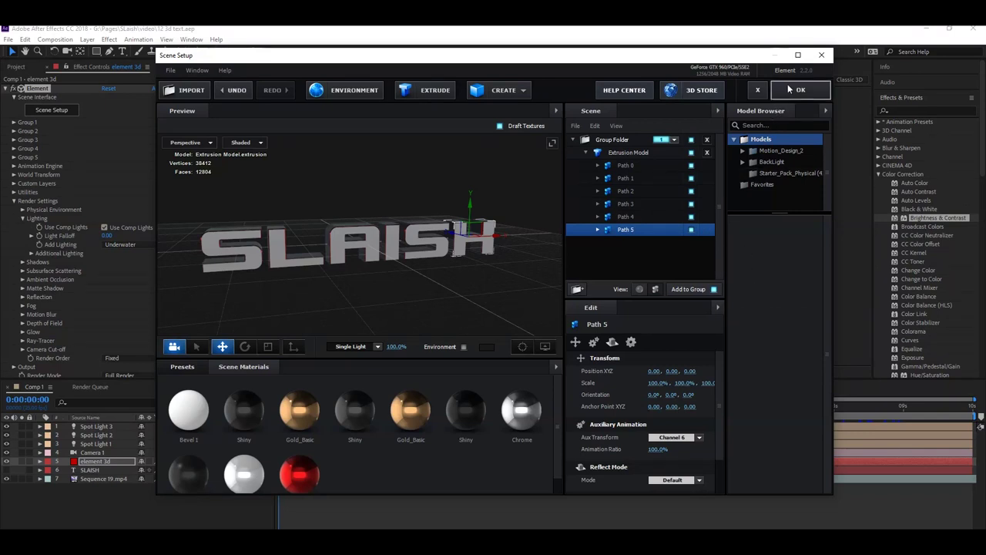
left_click(792, 91)
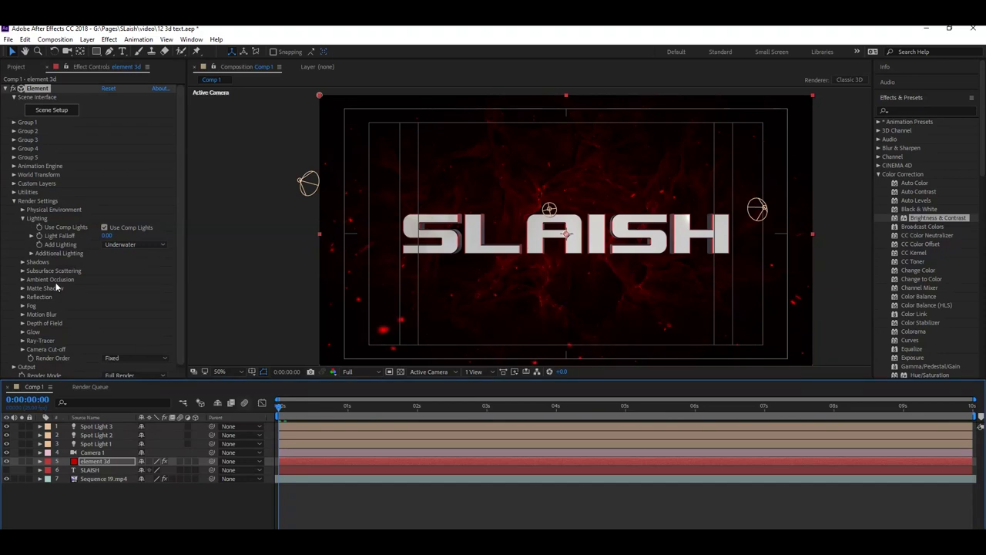
Step: Collapse the Element settings and reveal the layer's effect properties in the timeline
left_click(13, 200)
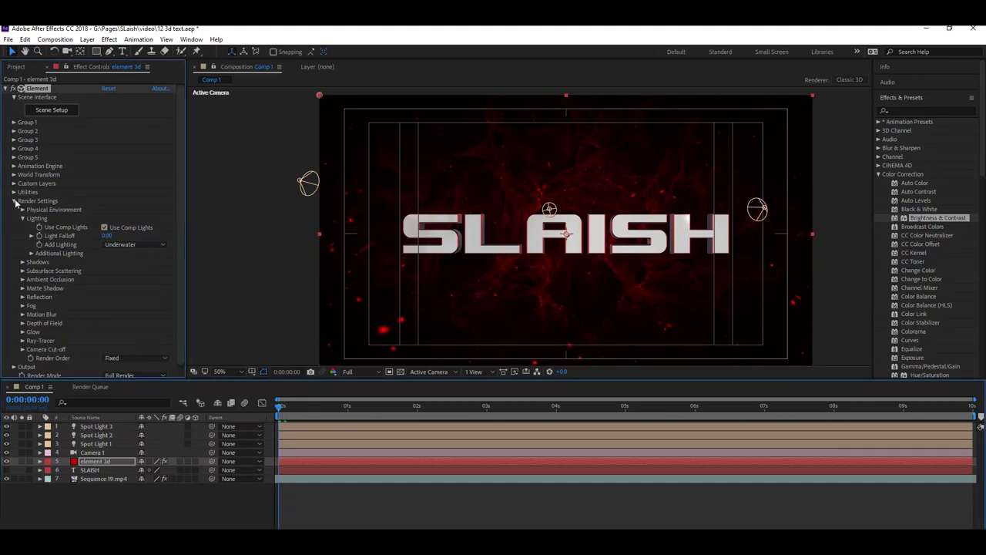
left_click(13, 123)
left_click(15, 119)
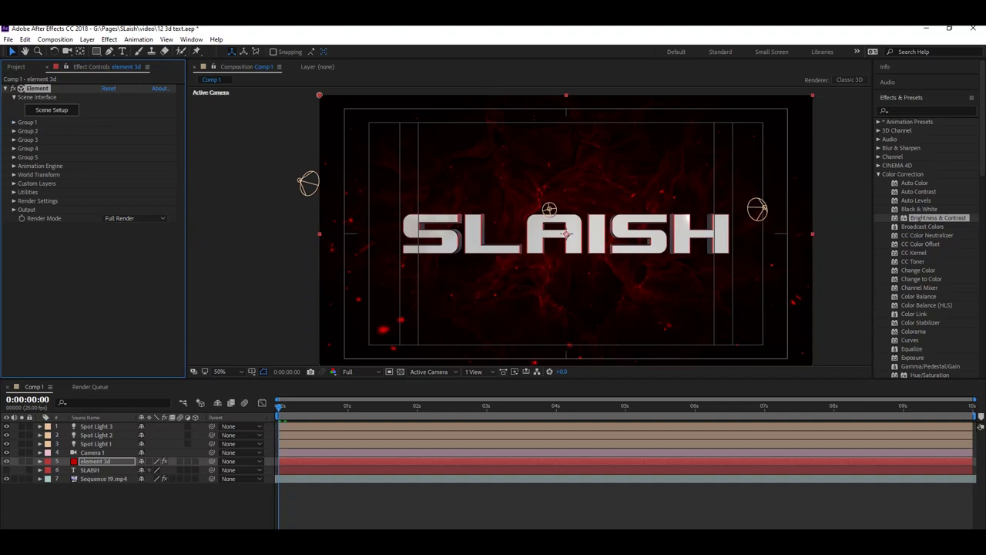
key("e")
left_click(290, 469)
left_click(285, 426)
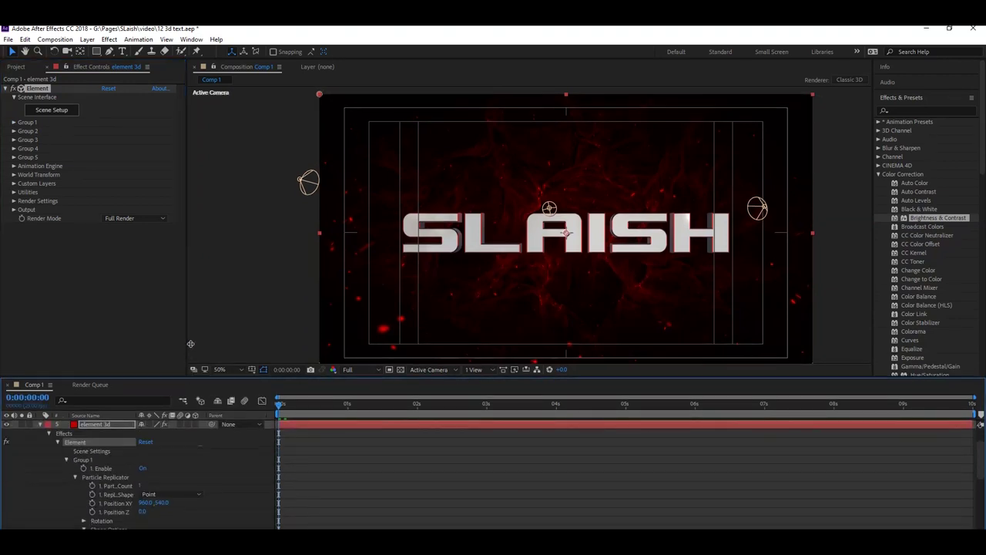
left_click_drag(185, 376, 191, 306)
scroll(184, 417, "down", 2)
scroll(186, 423, "up", 2)
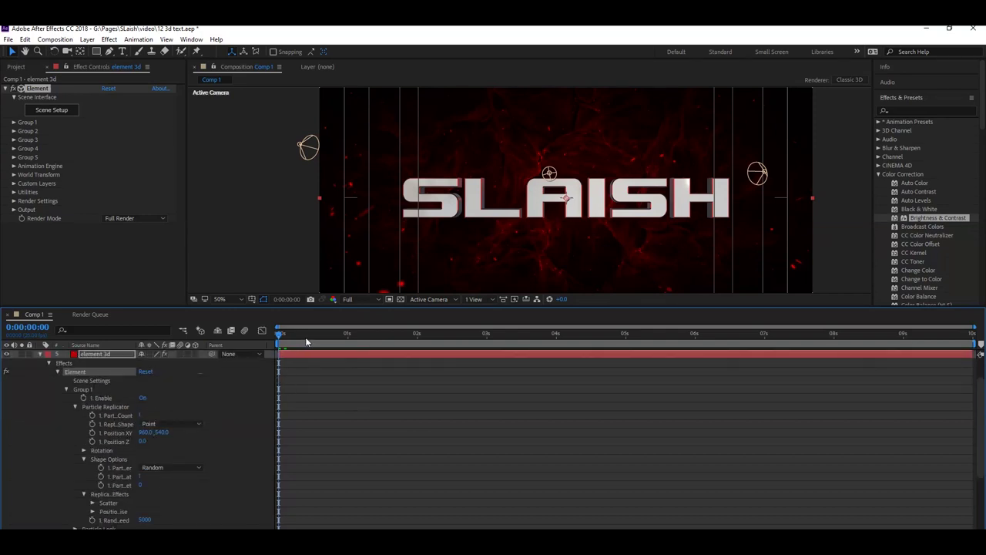
Step: Keyframe Group 1 Position Z to fly in from -2670 at 0s, landing around 3 seconds
left_click_drag(143, 442, 91, 445)
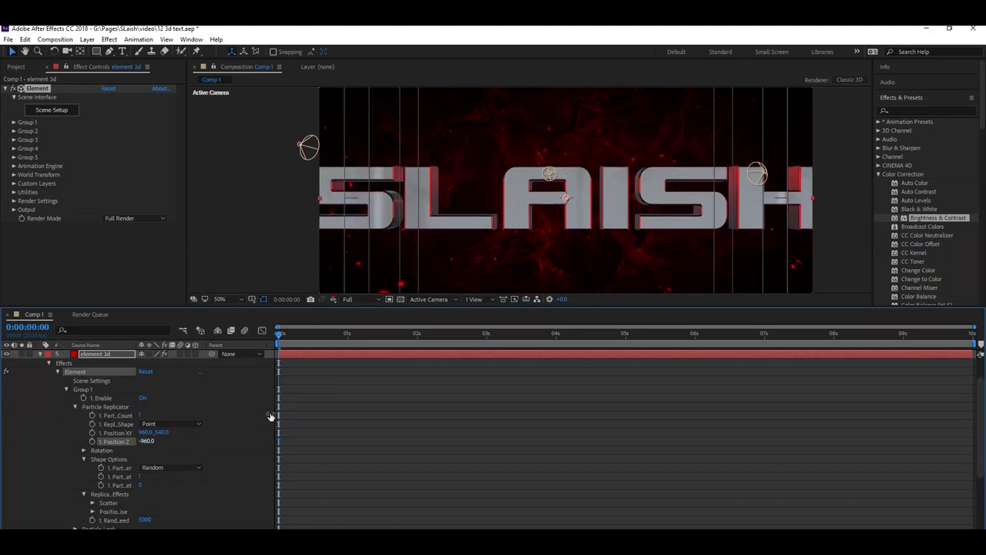
left_click(92, 442)
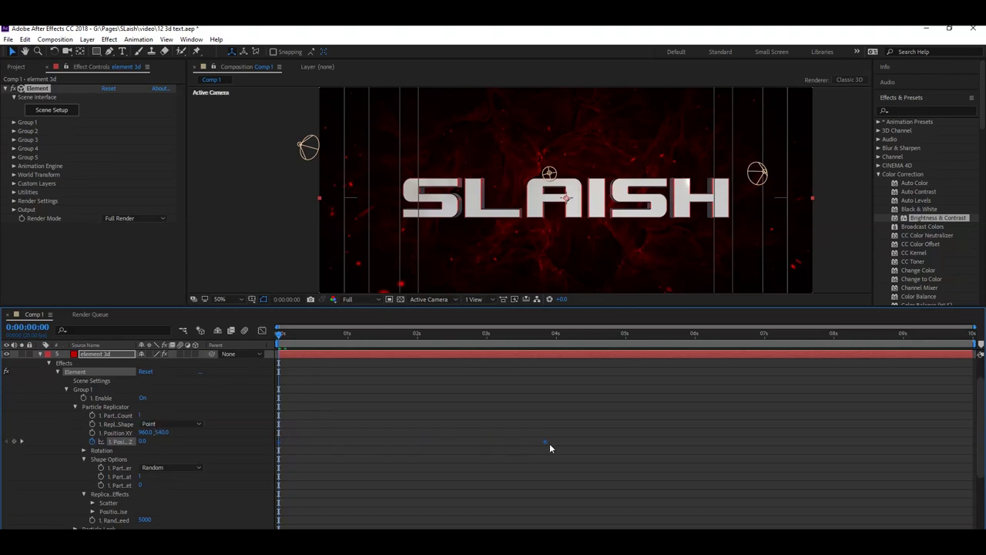
left_click_drag(165, 440, 5, 441)
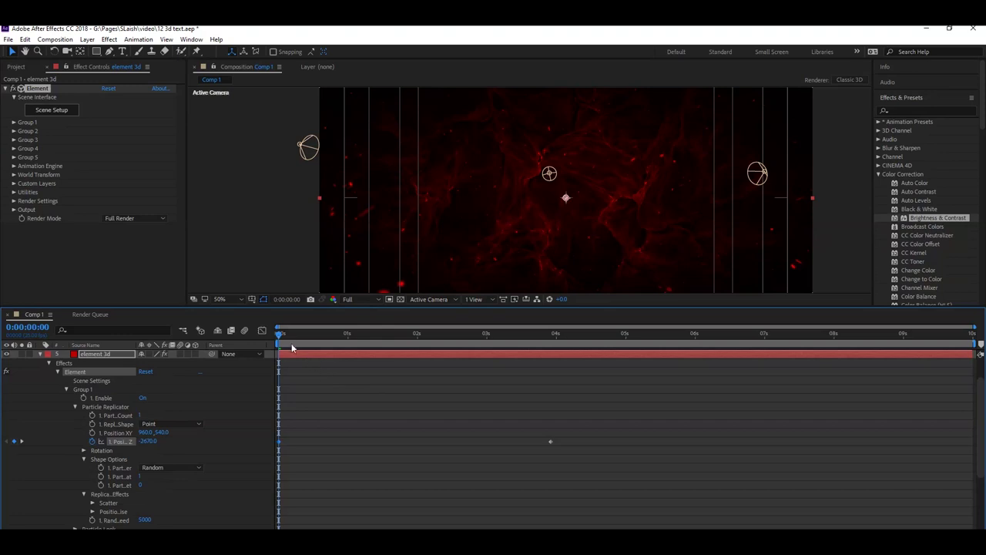
left_click_drag(291, 348, 538, 372)
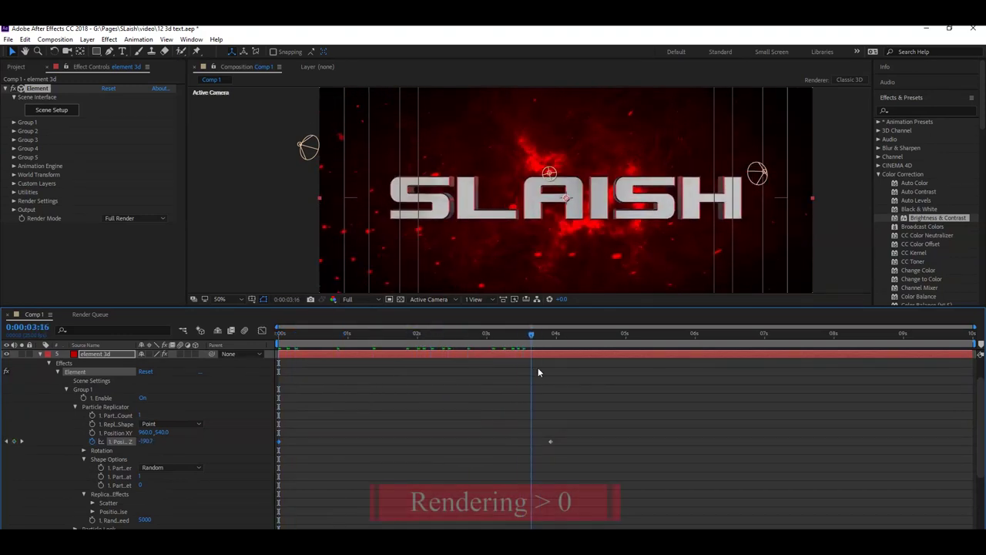
key("Home")
key("space")
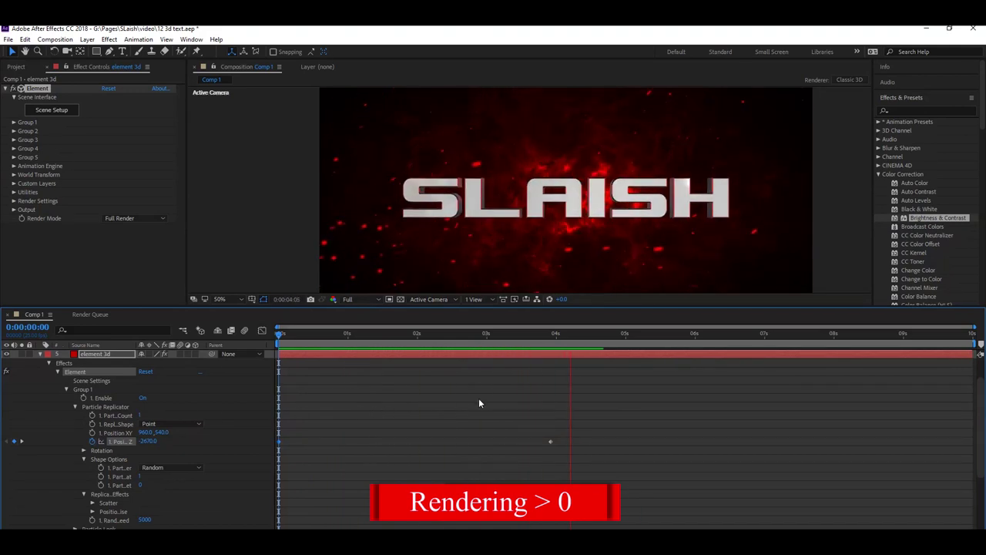
left_click_drag(511, 336, 298, 336)
key("Home")
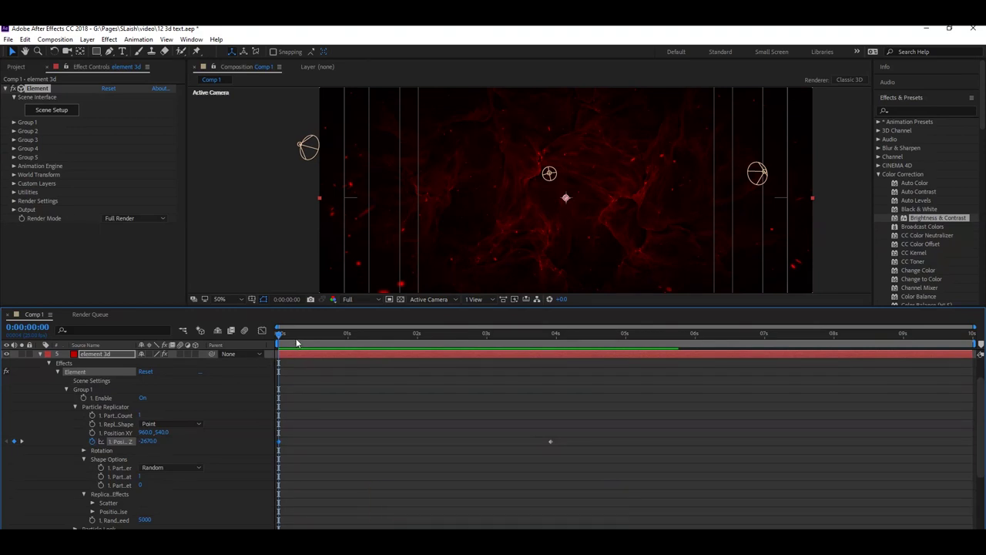
mouse_move(297, 342)
left_mouse_down()
mouse_move(497, 357)
mouse_move(541, 455)
mouse_move(558, 434)
left_mouse_up()
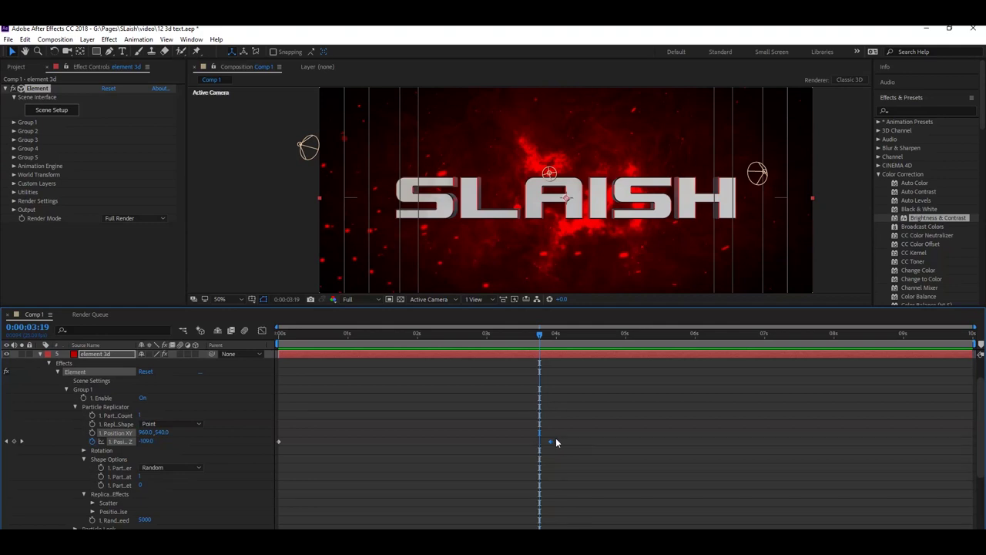
Step: Apply Easy Ease to both Position Z keyframes and preview the smoothed fly-in
right_click(553, 443)
mouse_move(570, 437)
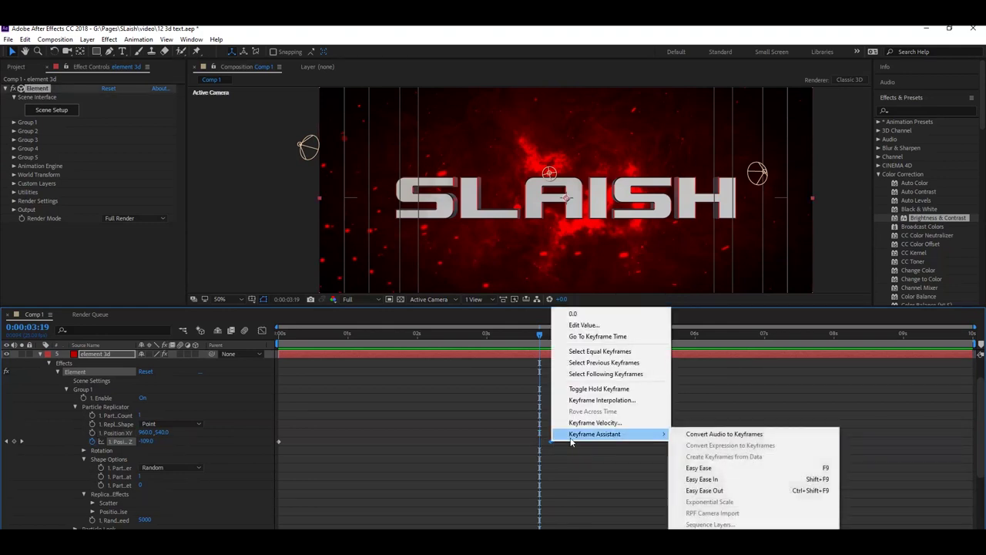
left_click(708, 467)
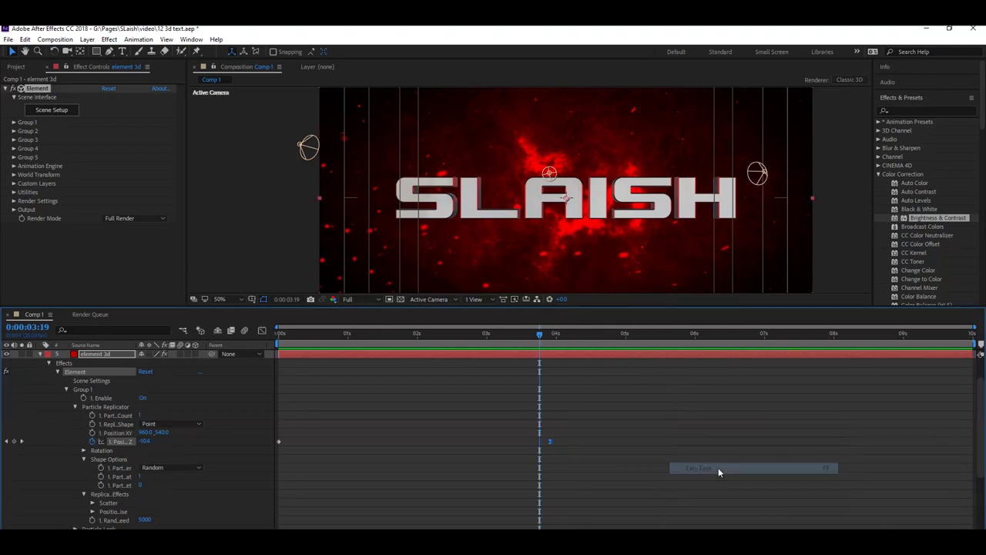
right_click(276, 440)
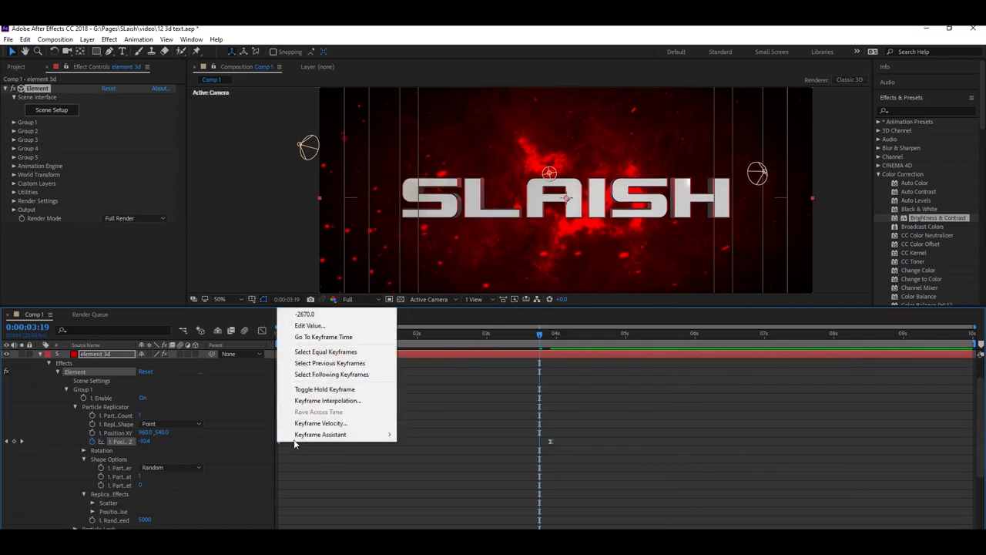
mouse_move(332, 434)
left_click(479, 468)
key("space")
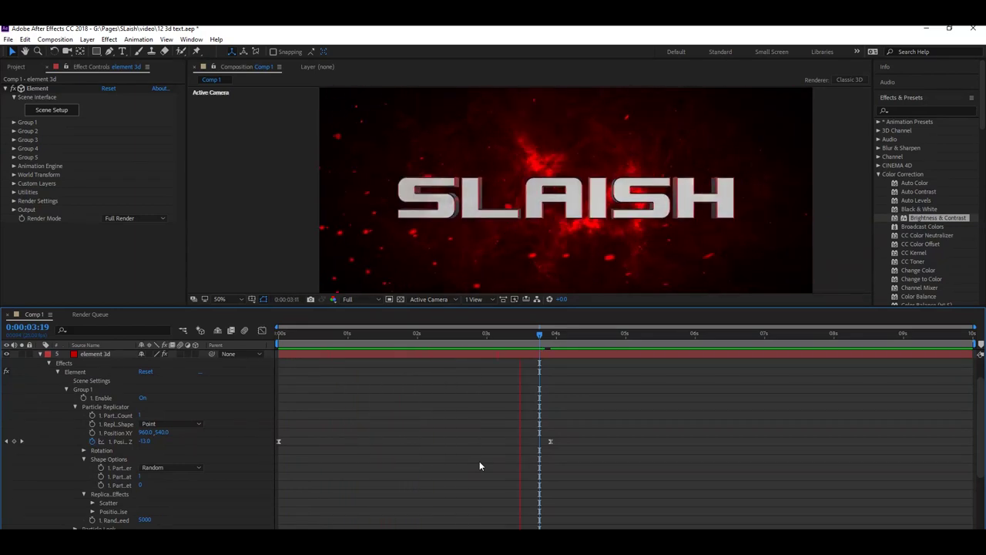
key("space")
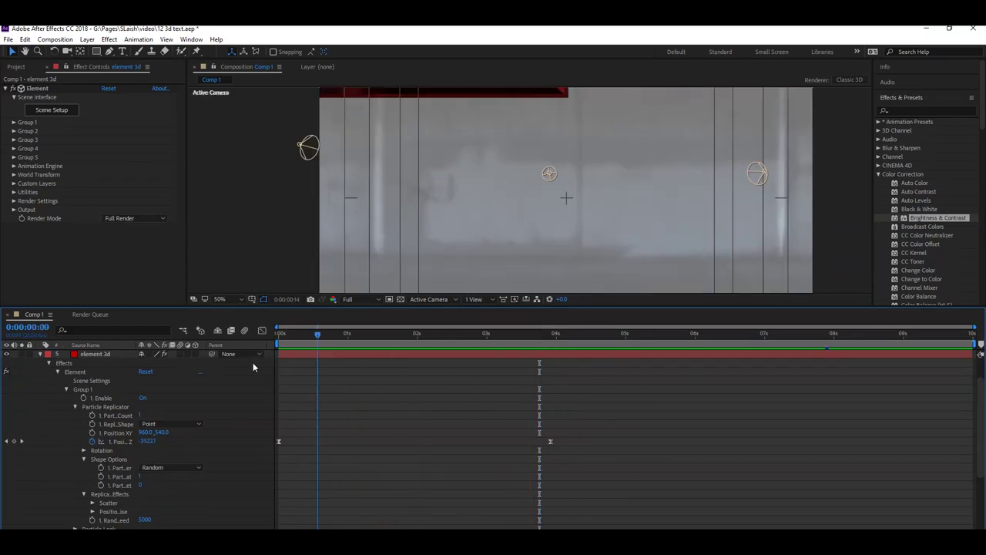
key("space")
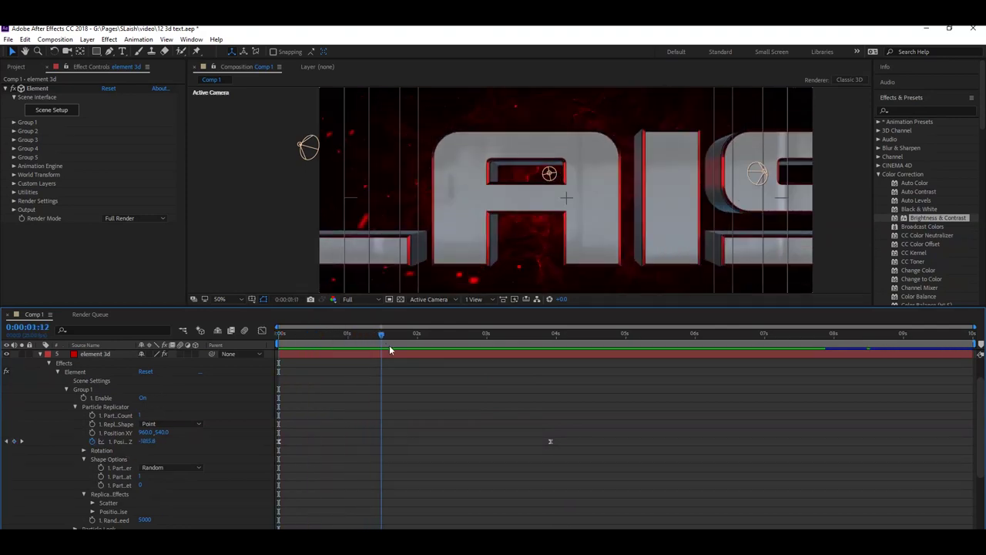
Step: Expand Aux Channels > Channel 1 to reveal its X, Y and Z rotation values
left_click(74, 406)
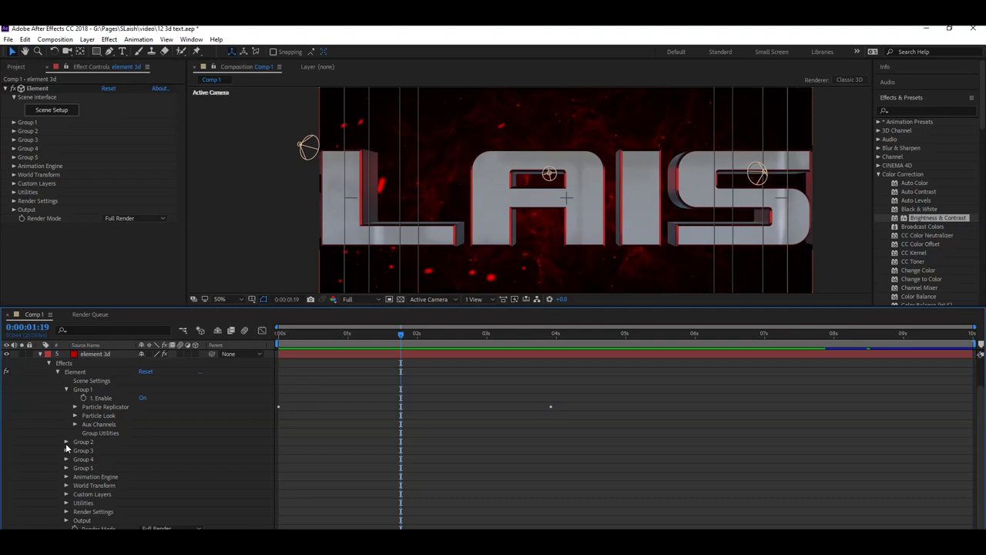
left_click(75, 424)
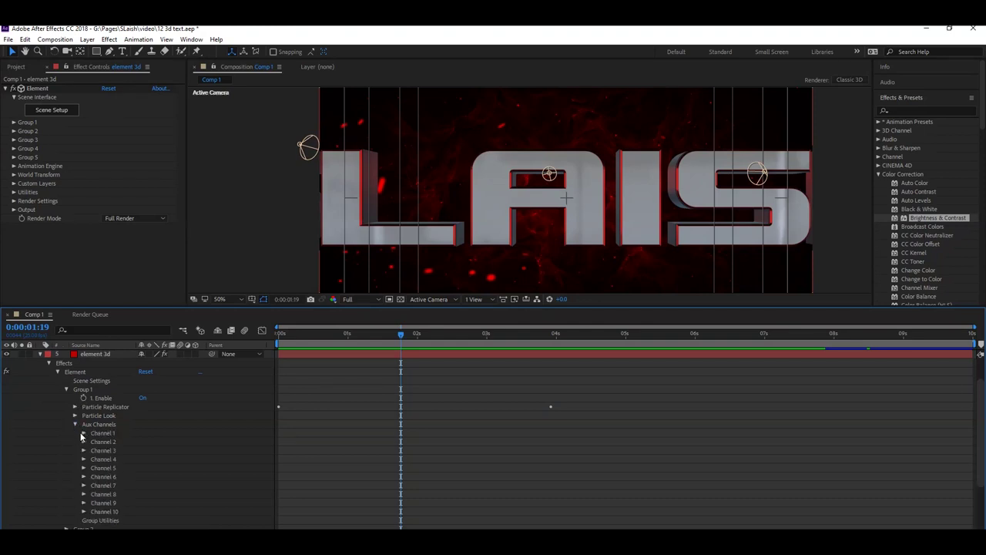
left_click(84, 433)
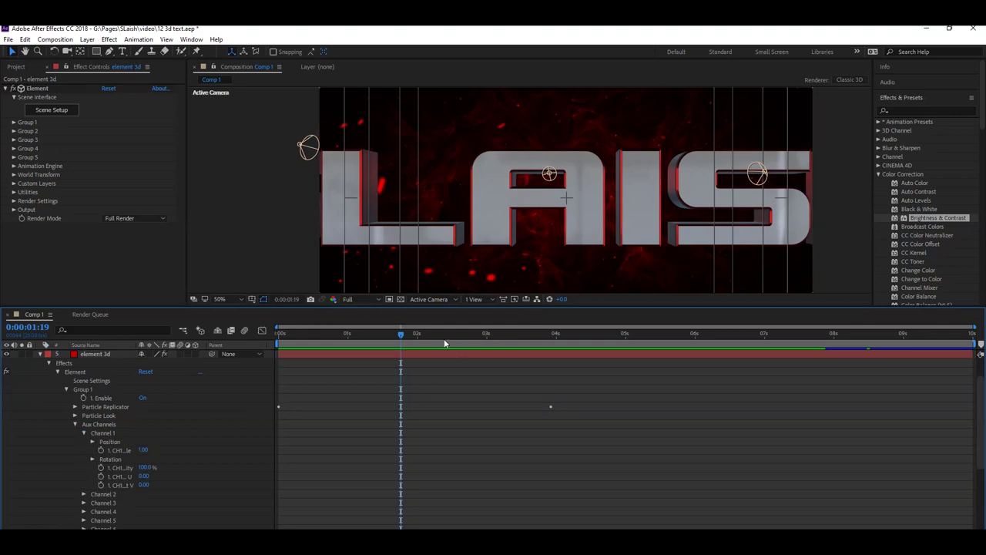
left_click_drag(444, 343, 478, 348)
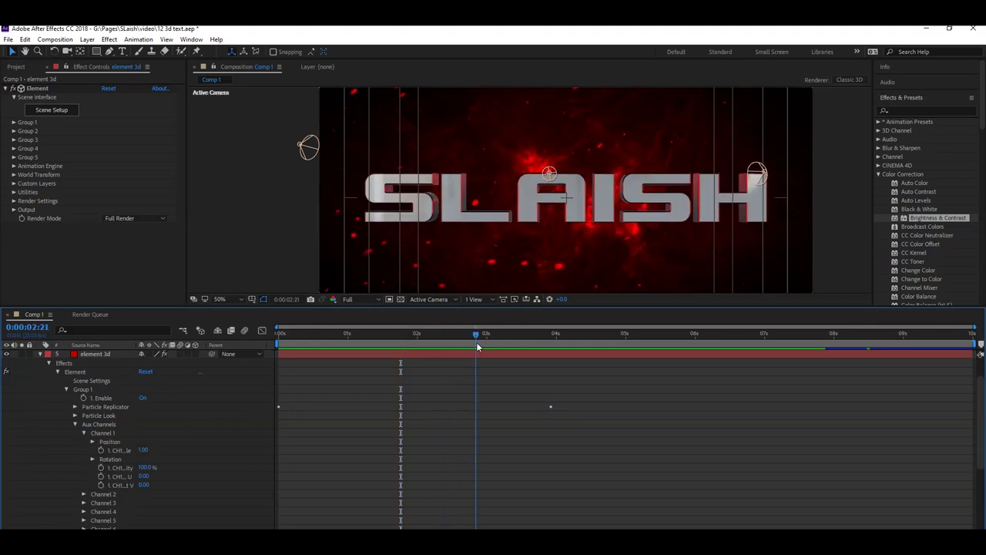
left_click(92, 459)
Step: Test rotations on the S letter and keyframe its Y Rotation at 90° at 0 seconds
left_click_drag(154, 477, 115, 477)
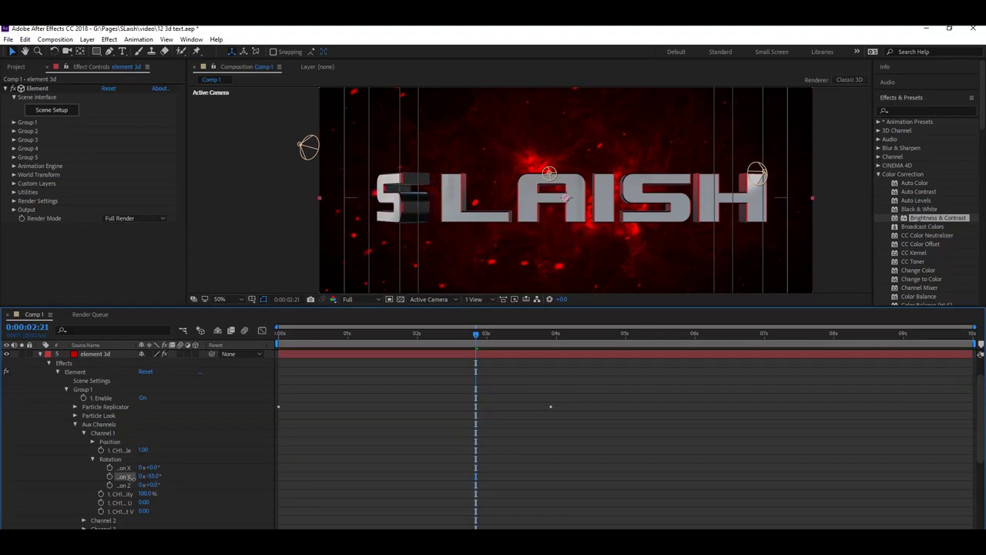
key("ctrl+z")
mouse_move(148, 476)
left_mouse_down()
mouse_move(152, 494)
mouse_move(159, 488)
left_mouse_up()
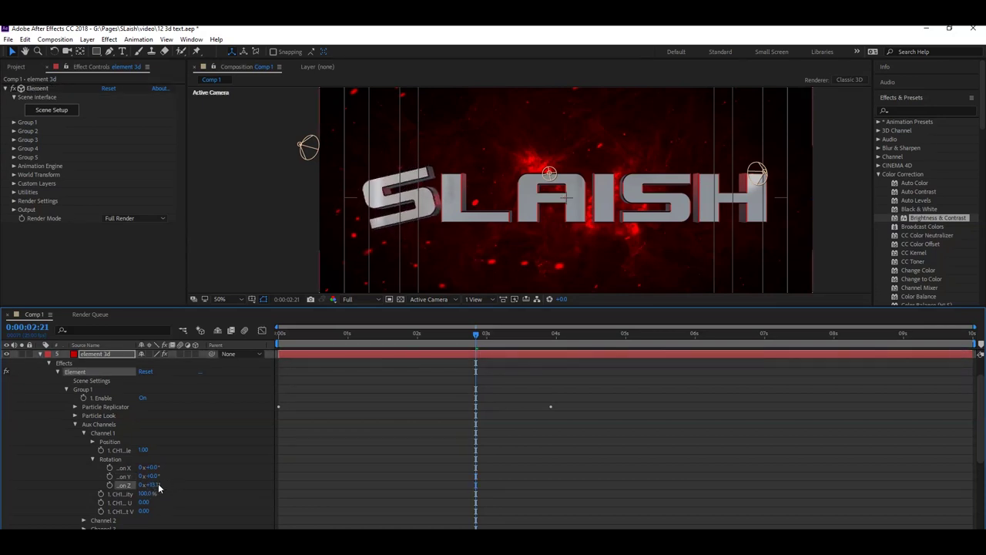
key("ctrl+z")
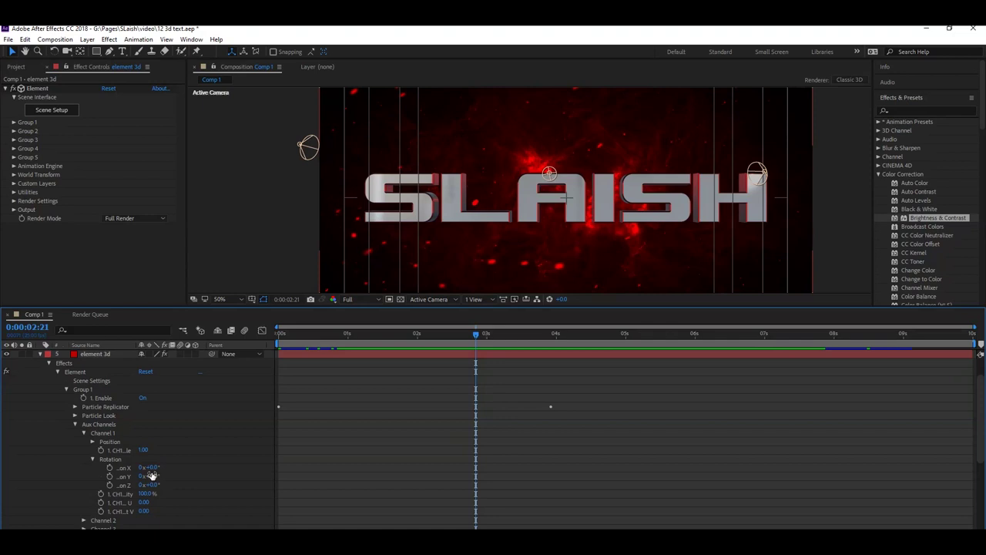
left_click_drag(151, 476, 133, 484)
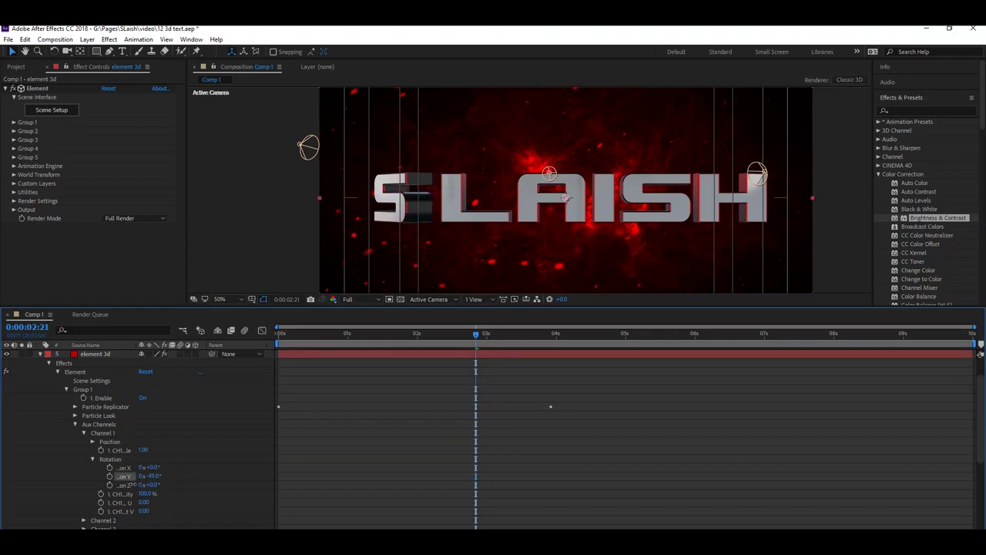
key("ctrl+z")
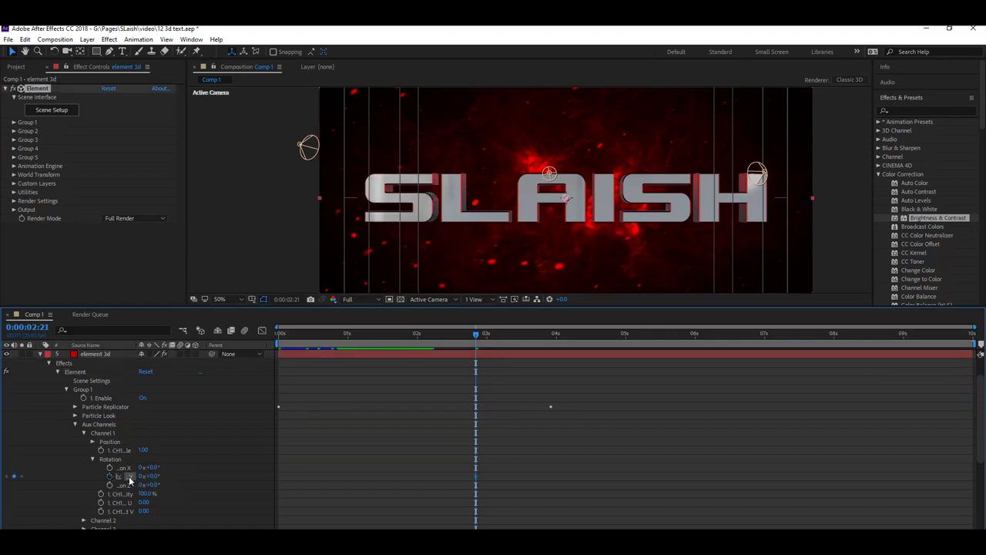
left_click_drag(549, 479, 551, 478)
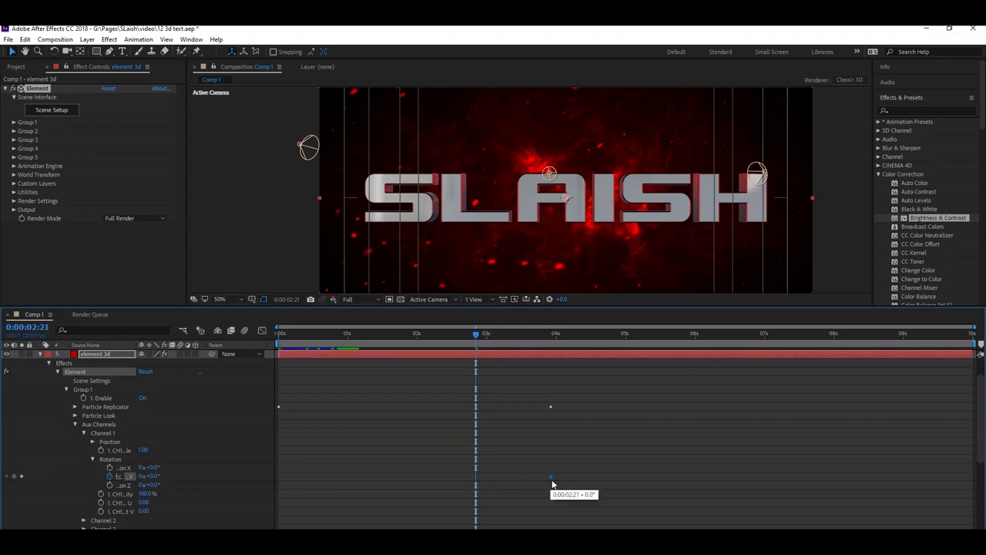
mouse_move(151, 476)
left_mouse_down()
mouse_move(169, 477)
mouse_move(135, 483)
left_mouse_up()
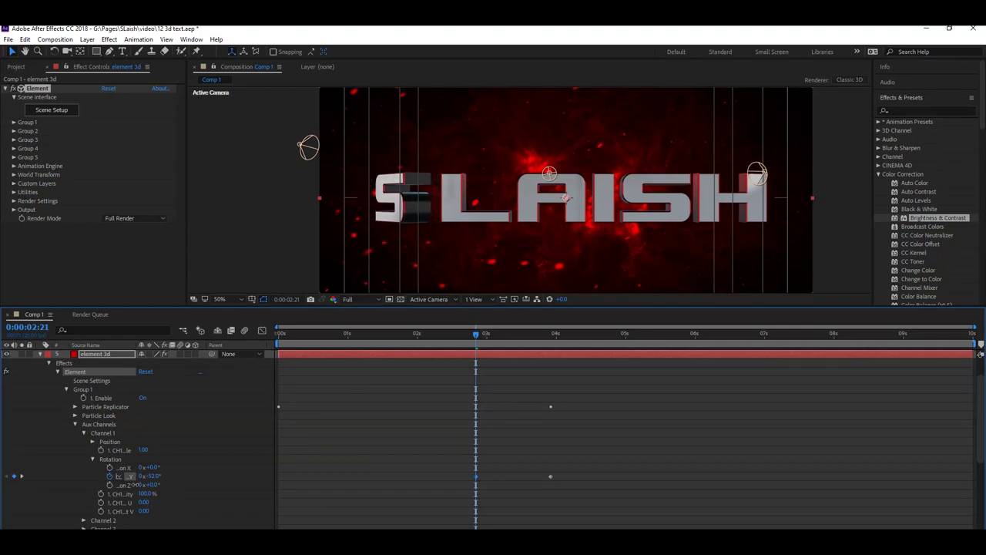
left_click_drag(129, 476, 123, 485)
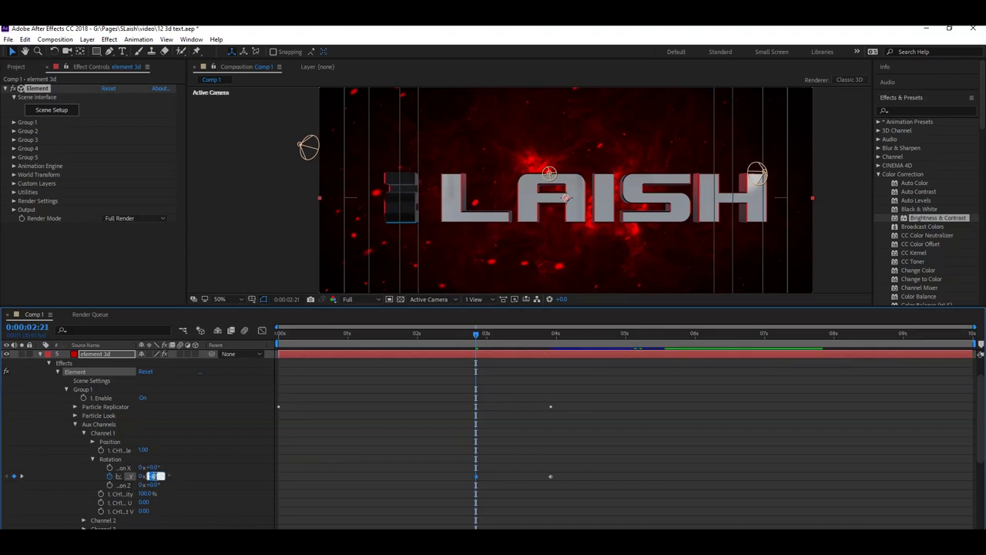
key("Return")
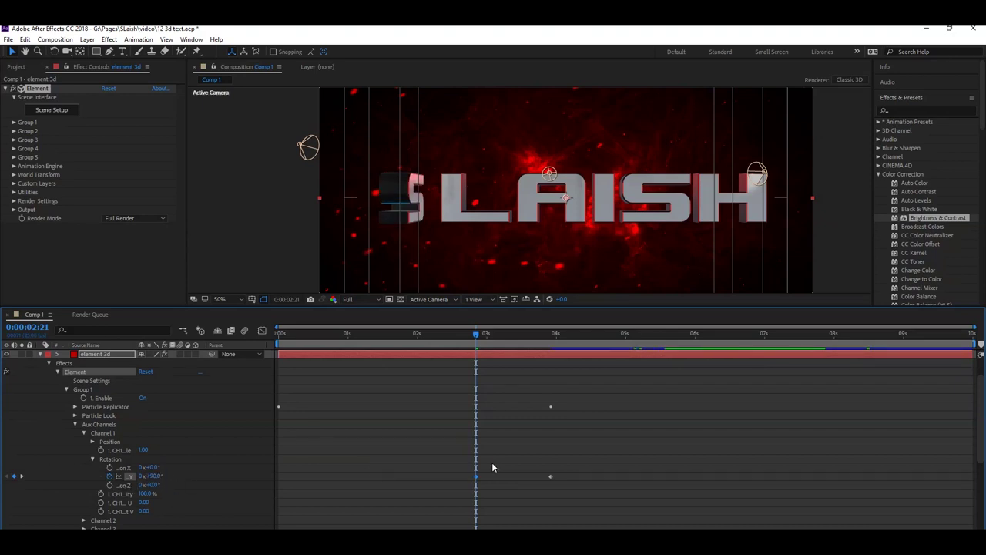
left_click_drag(475, 477, 280, 500)
key("space")
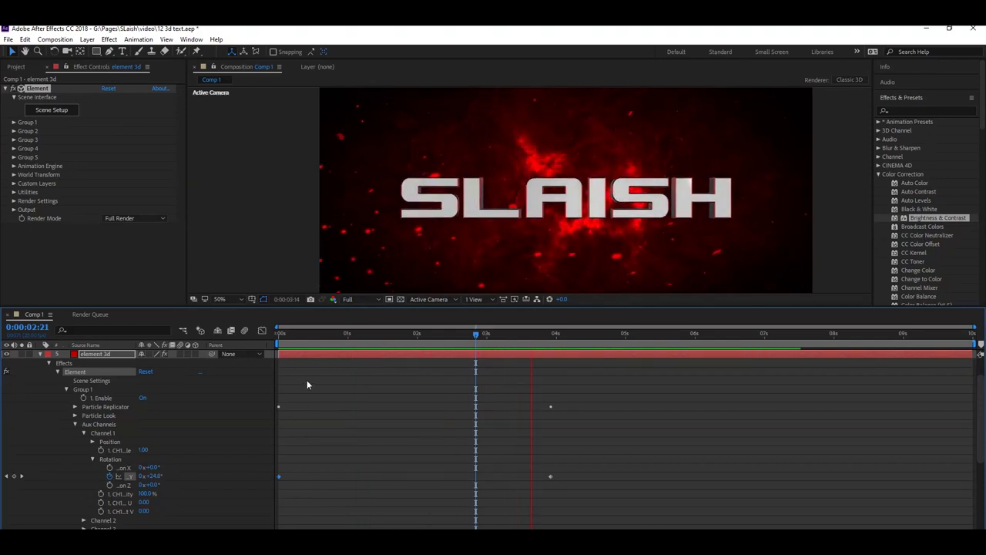
Step: Change the starting Y Rotation keyframe to -90° and preview the S letter's spin
mouse_move(284, 334)
left_mouse_down()
mouse_move(323, 333)
mouse_move(403, 368)
left_mouse_up()
key("F2")
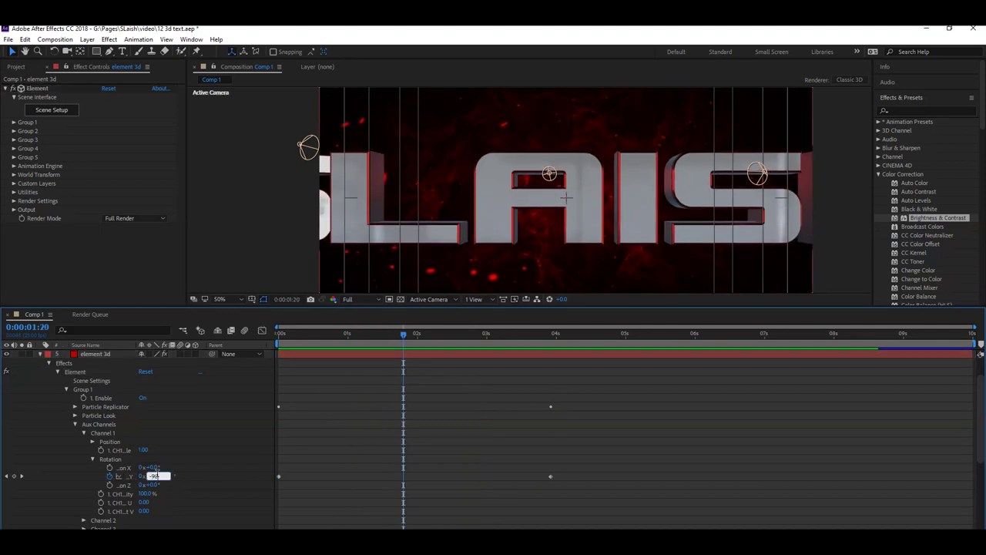
key("Return")
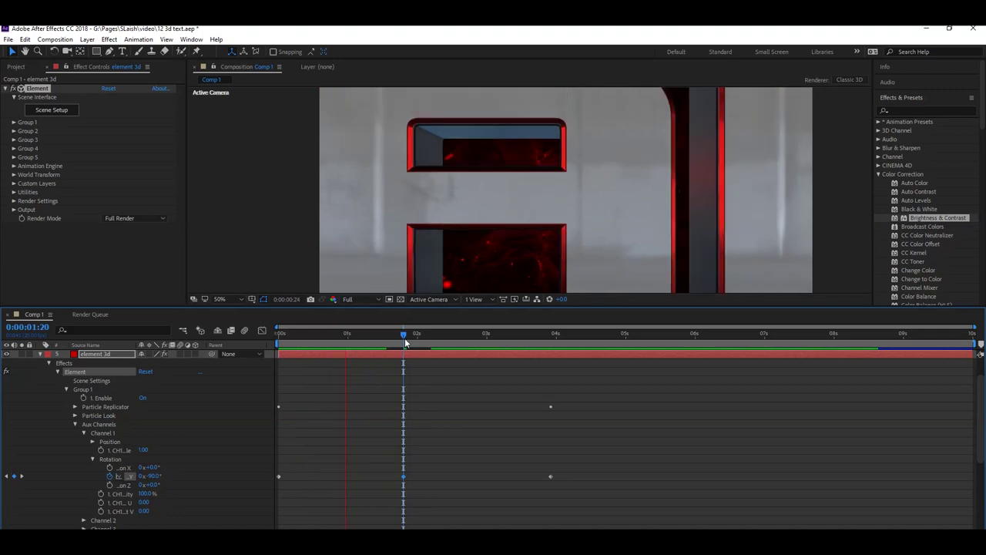
left_click_drag(405, 342, 415, 342)
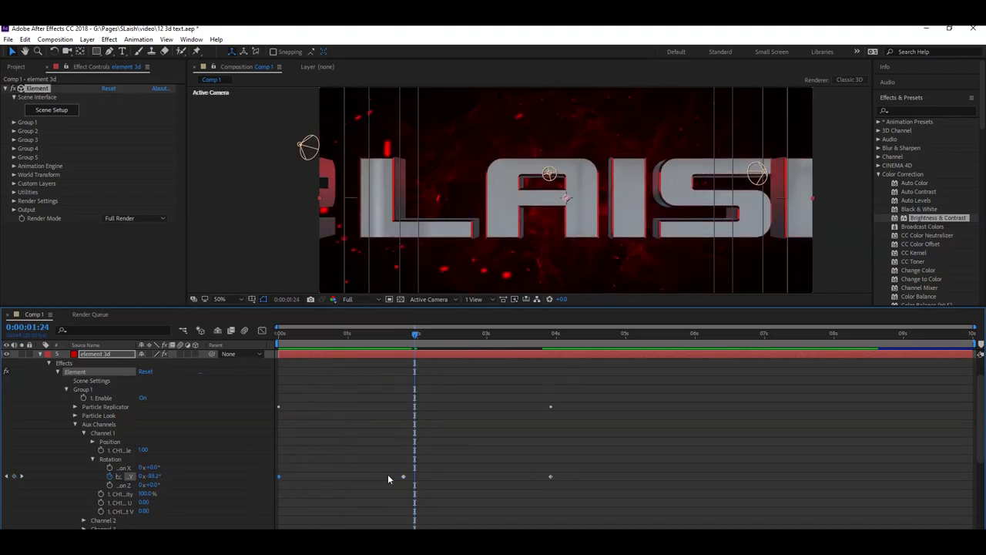
left_click_drag(403, 475, 279, 476)
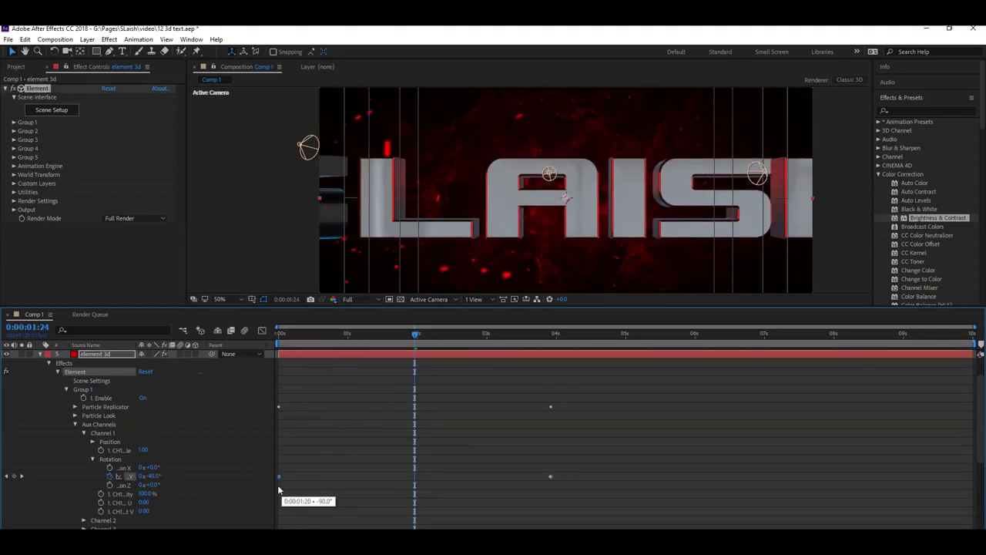
left_click(351, 484)
key("space")
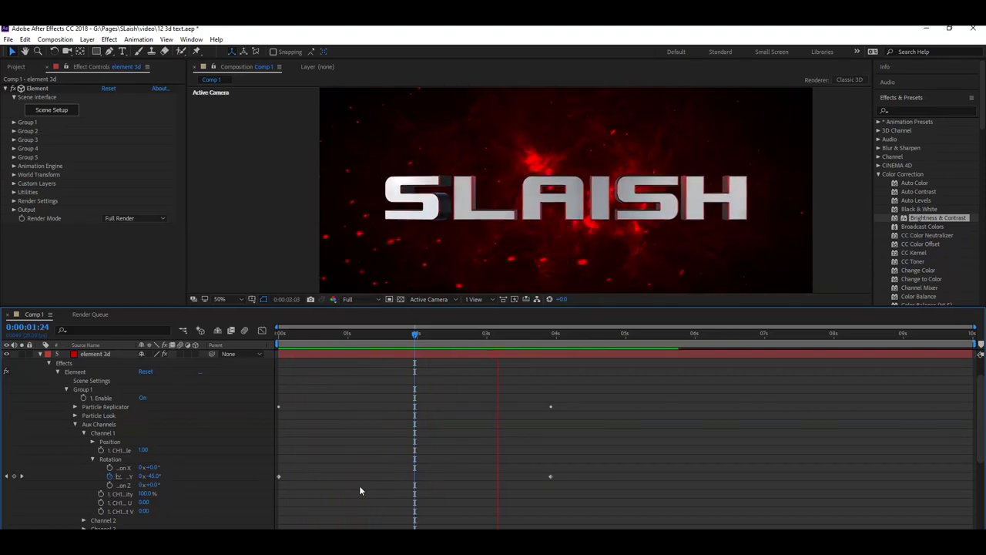
mouse_move(416, 334)
left_mouse_down()
mouse_move(375, 377)
mouse_move(505, 410)
mouse_move(539, 409)
left_mouse_up()
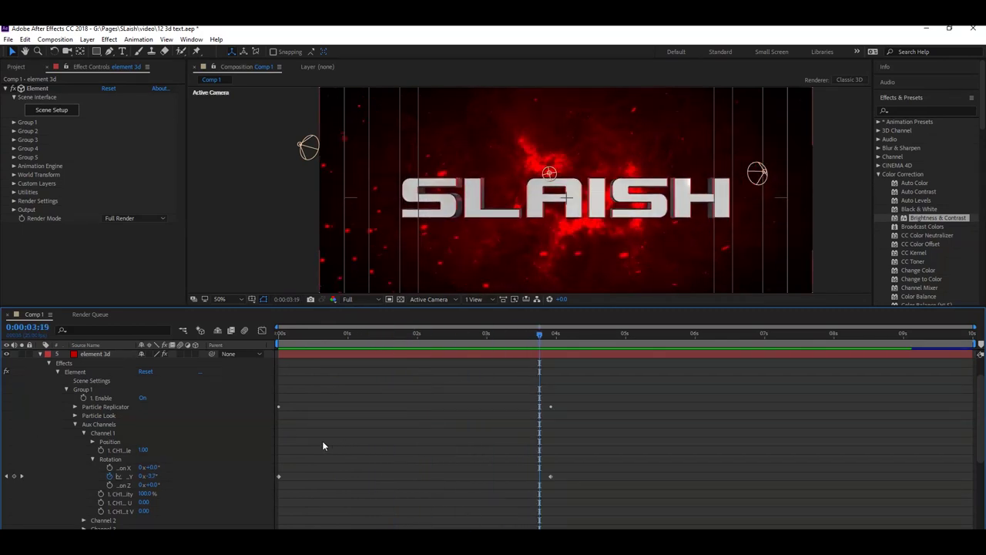
scroll(322, 445, "down", 2)
left_click(83, 497)
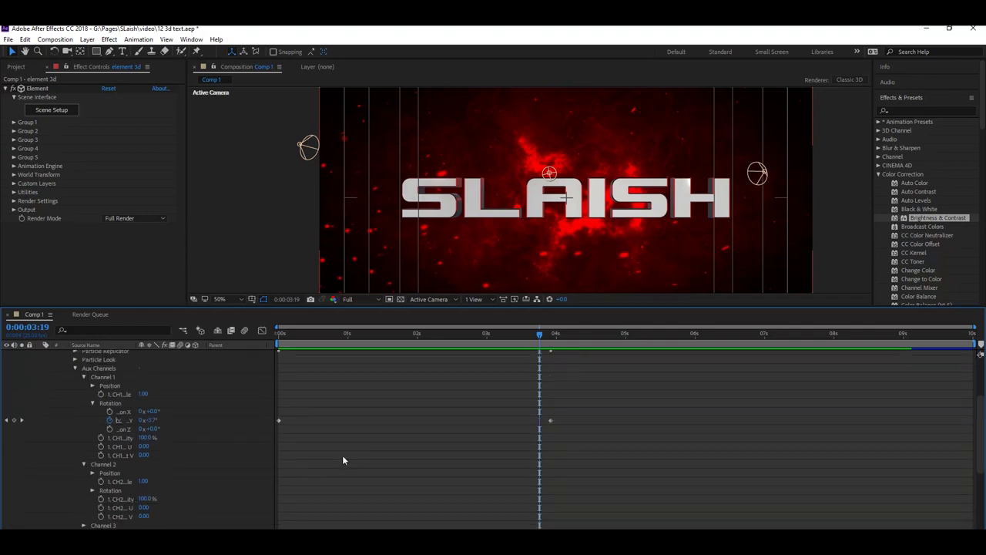
left_click(551, 336)
scroll(462, 339, "down", 2)
key("space")
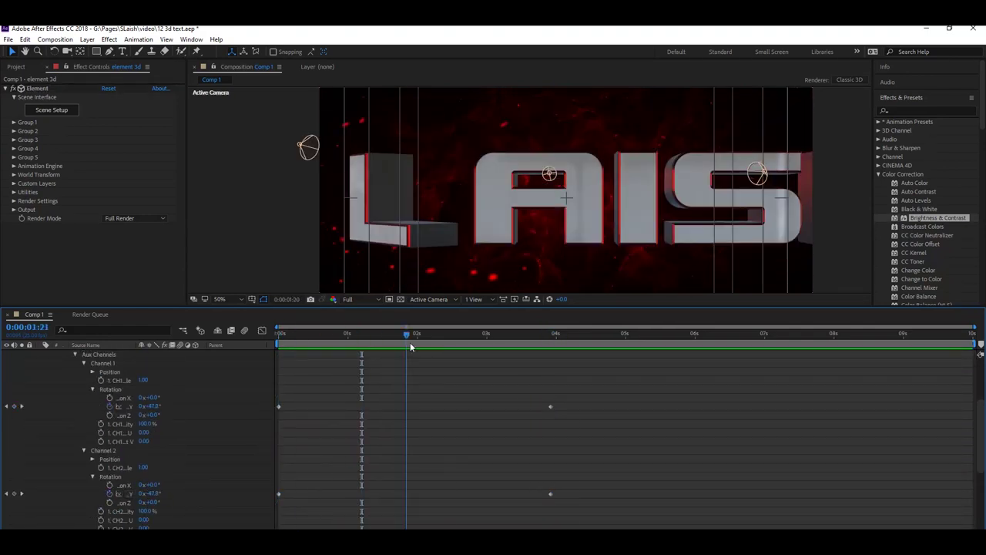
left_click(93, 389)
left_click(83, 424)
left_click(83, 432)
left_click(92, 459)
key("space")
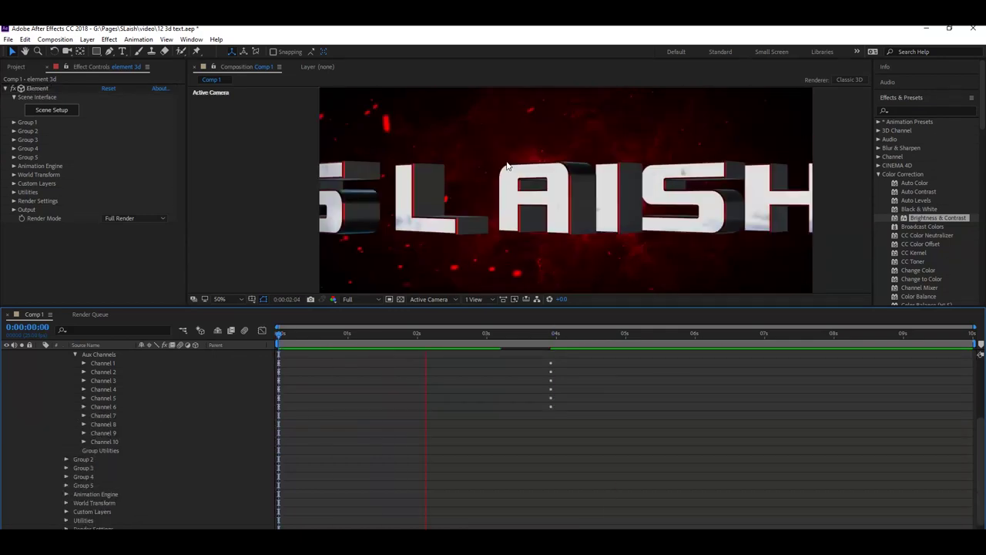
left_click(75, 459)
mouse_move(298, 334)
left_mouse_down()
mouse_move(621, 336)
mouse_move(770, 402)
left_mouse_up()
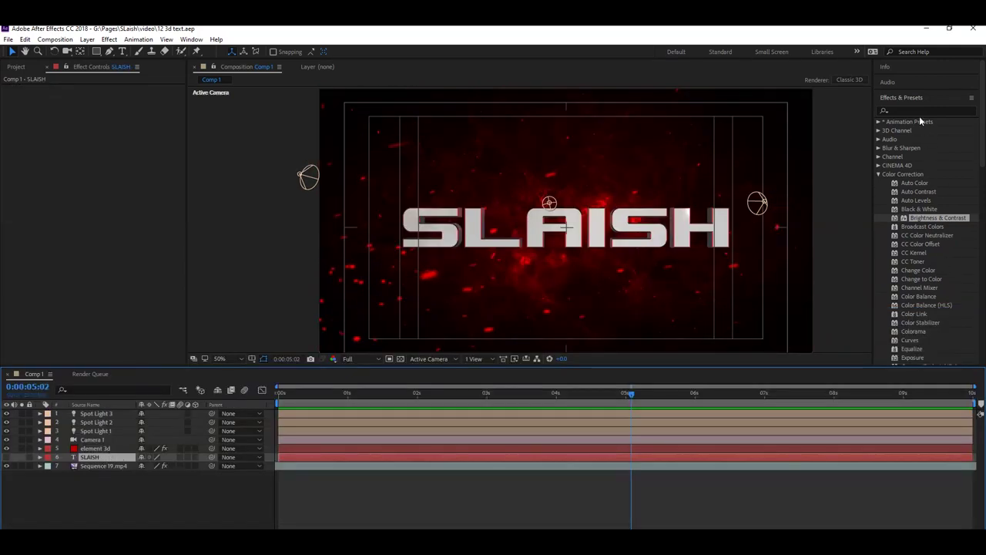
Step: Find CC Light Sweep and apply it to the element 3d layer, moving its centre left
left_click(919, 111)
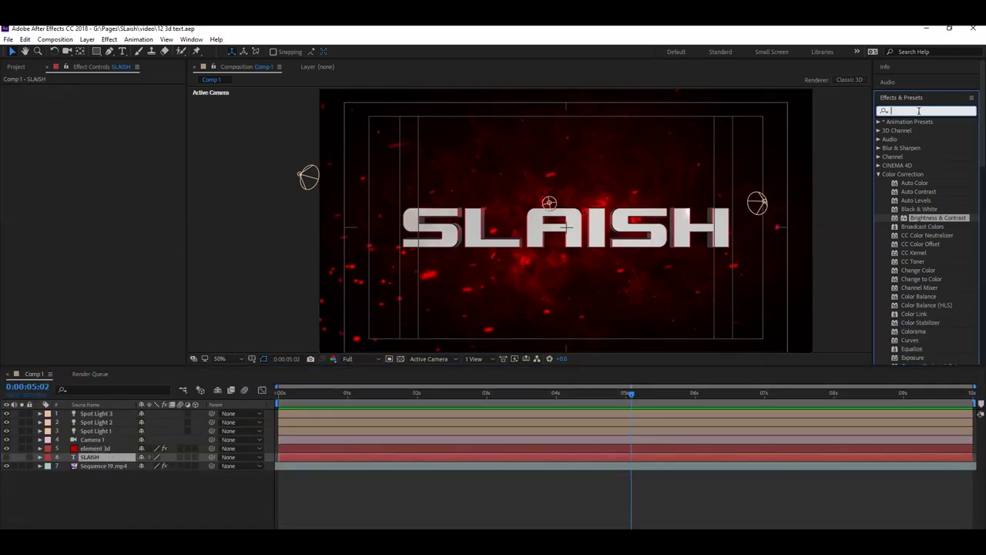
type("cc light")
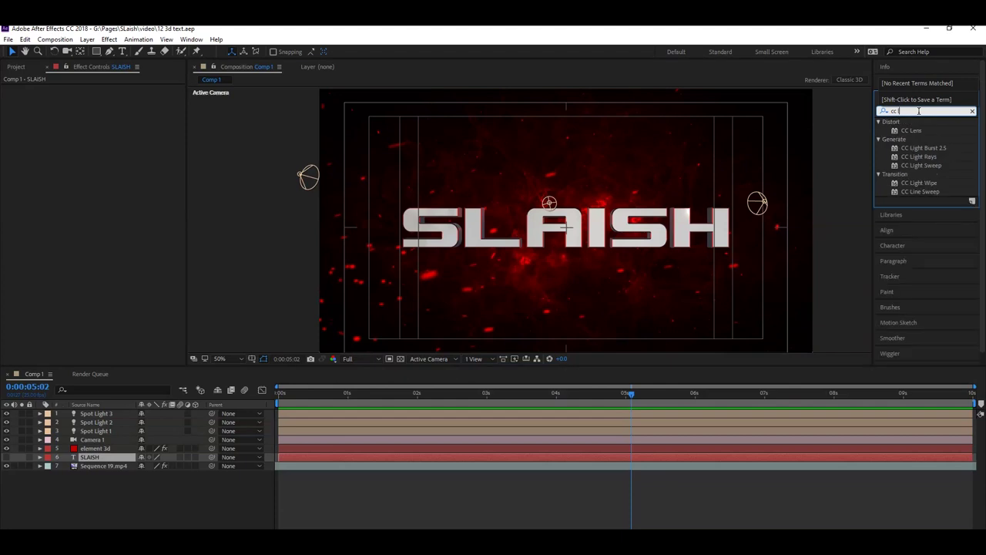
left_click(917, 148)
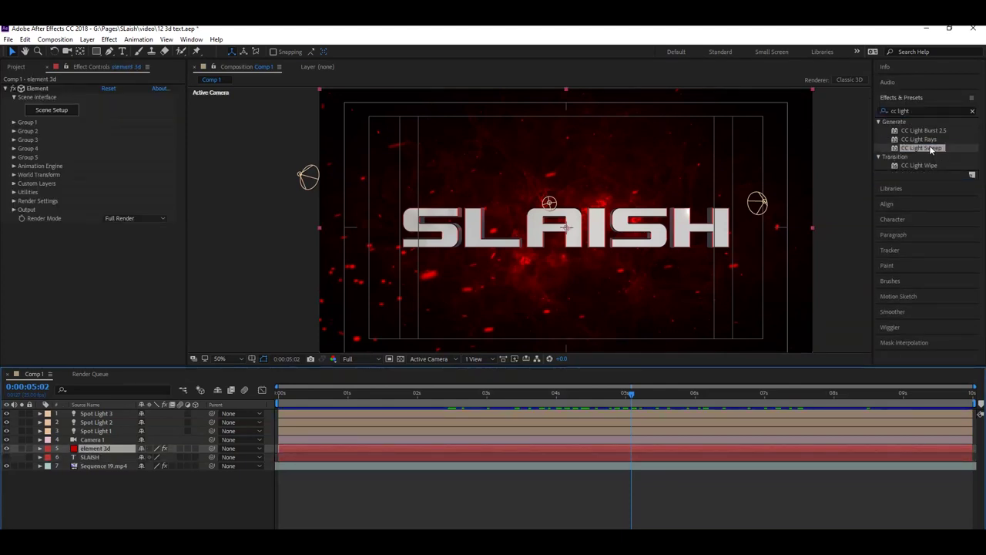
left_click_drag(931, 150, 92, 232)
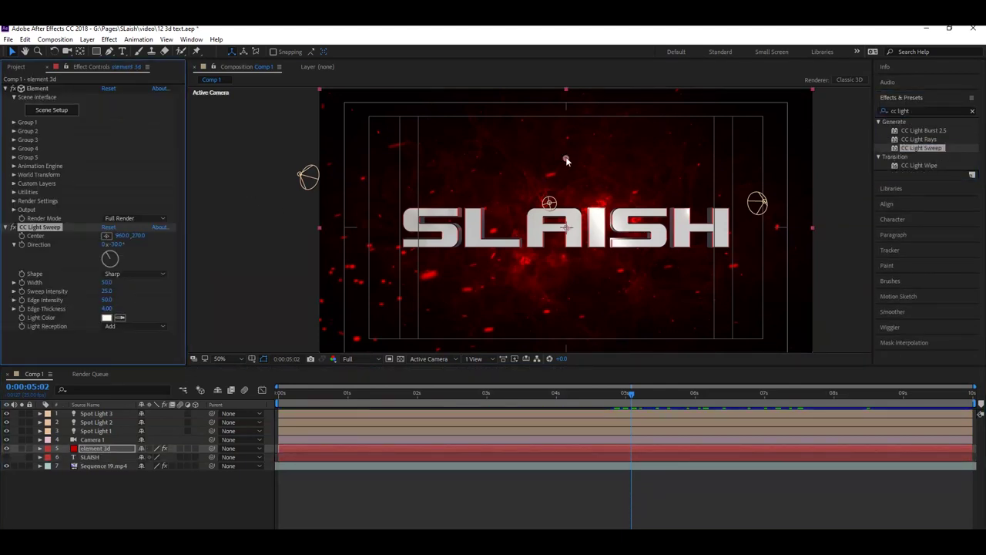
left_click_drag(566, 161, 465, 251)
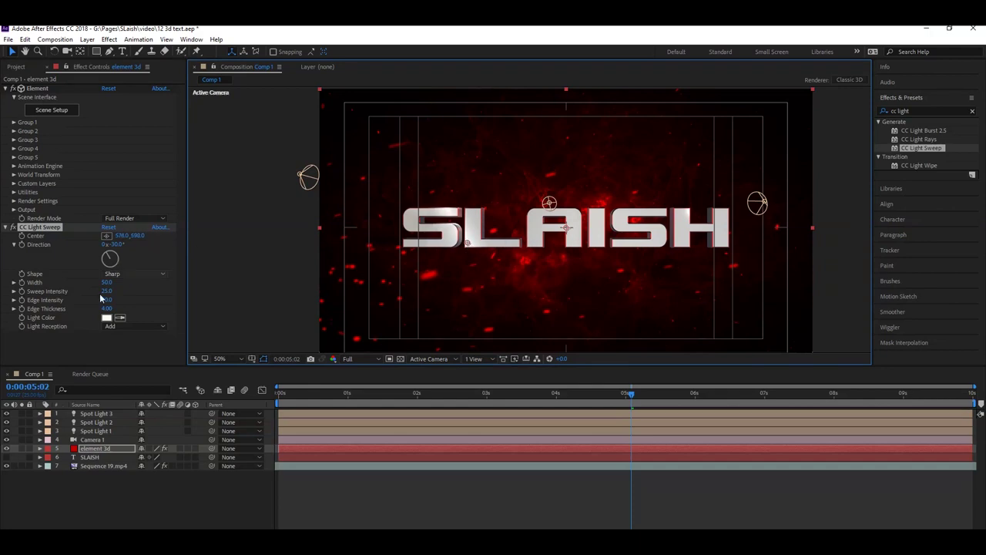
Step: Make the sweep's Light Color red (FF0000) and position its centre left of the title
left_click(106, 318)
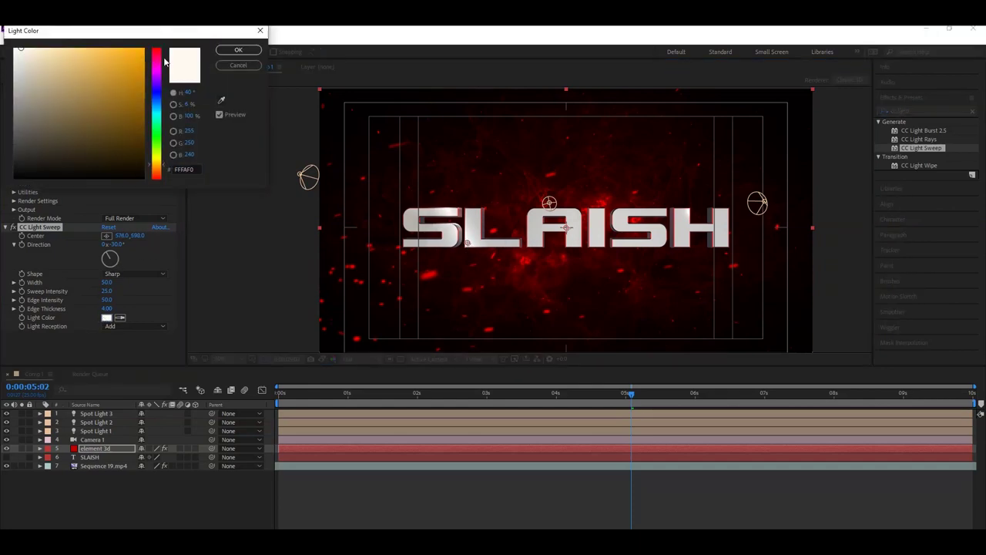
left_click_drag(164, 62, 165, 34)
left_click_drag(55, 66, 132, 48)
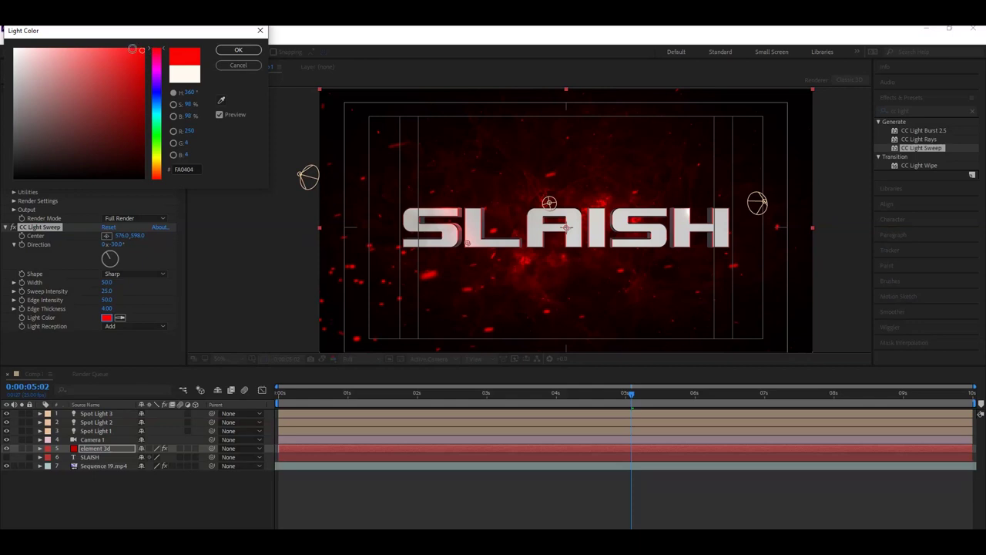
left_click(238, 49)
mouse_move(468, 244)
left_mouse_down()
mouse_move(520, 227)
mouse_move(391, 262)
left_mouse_up()
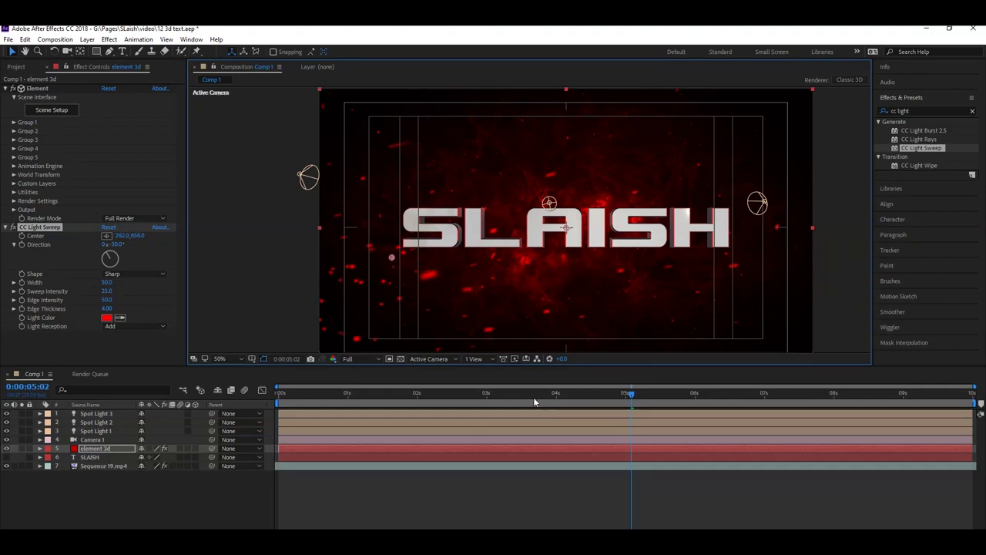
Step: Delete the stray CC Light Sweep Center keyframe, keeping only the one near 7 seconds
mouse_move(359, 403)
left_mouse_down()
mouse_move(561, 406)
mouse_move(488, 420)
left_mouse_up()
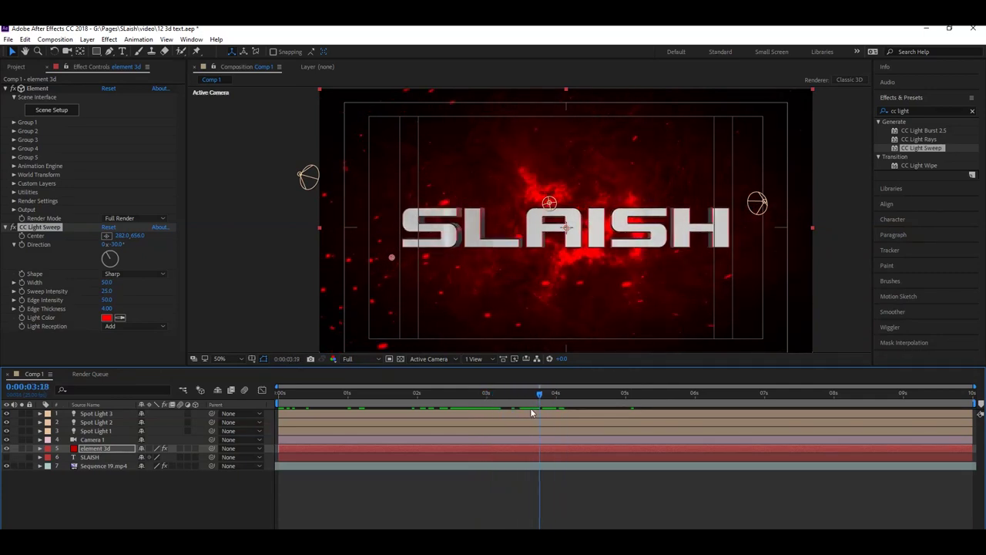
key("space")
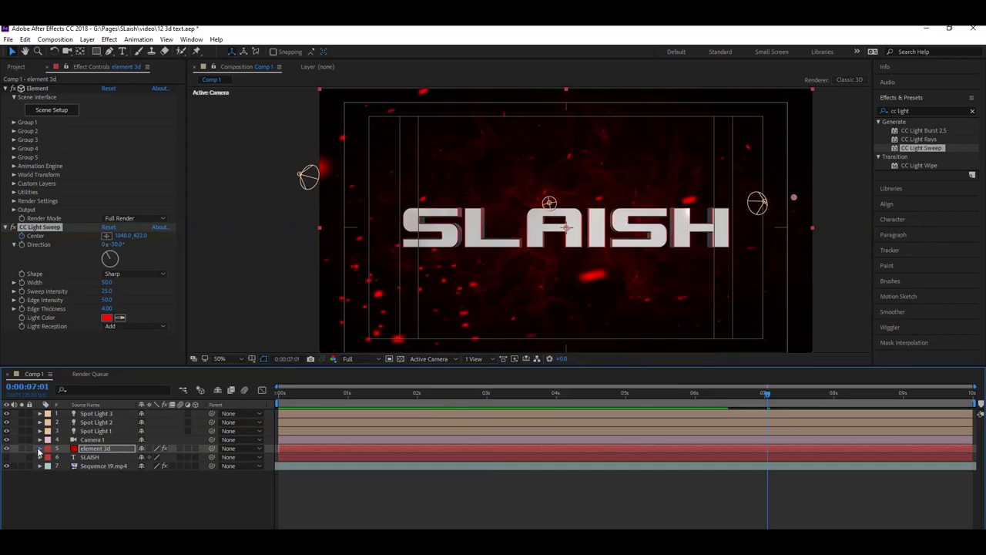
left_click(39, 449)
scroll(52, 463, "down", 1)
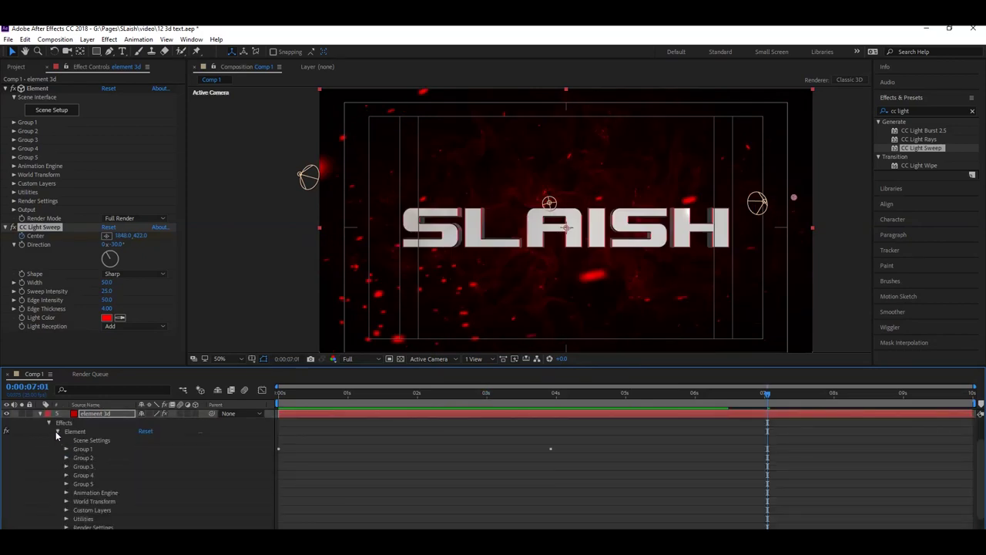
left_click(56, 431)
left_click(57, 475)
scroll(71, 479, "down", 1)
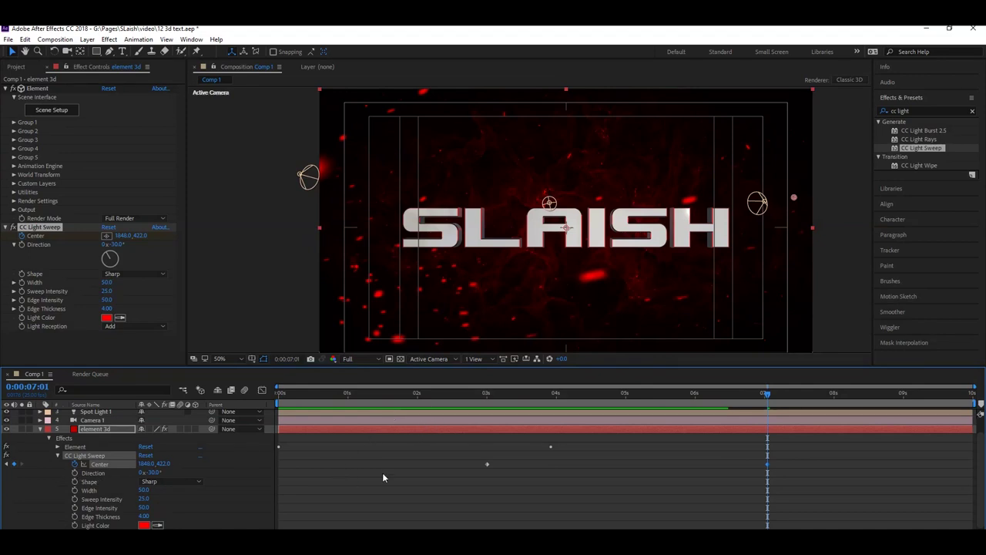
left_click_drag(476, 480, 505, 458)
key("Delete")
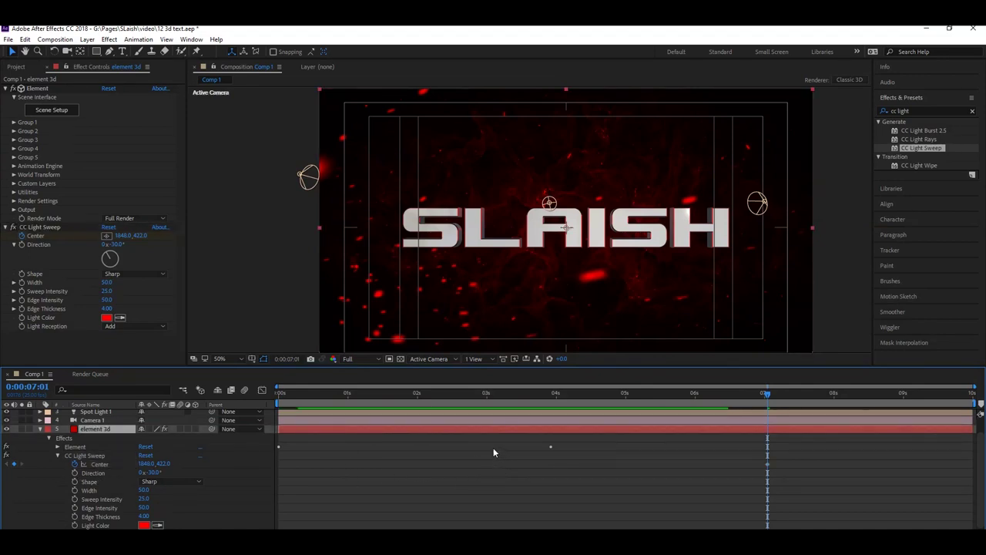
Step: Preview the animation from the first frame, then select the light sweep effect
key("Home")
key("space")
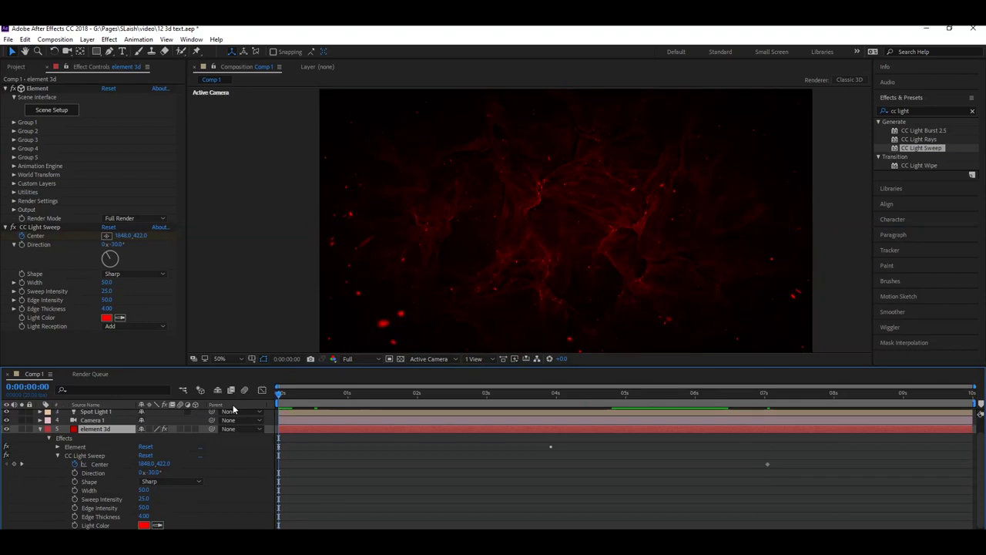
left_click(310, 398)
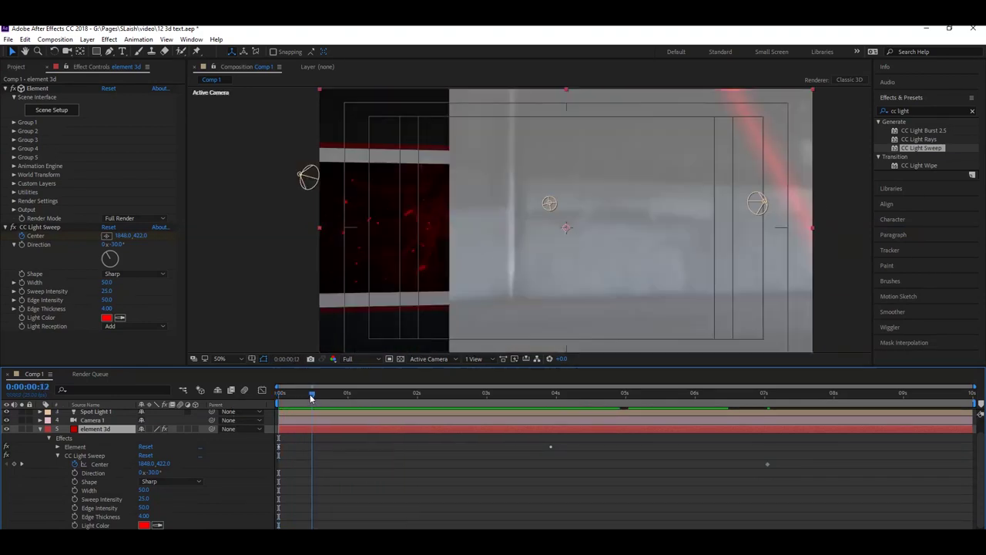
left_click_drag(314, 401, 317, 401)
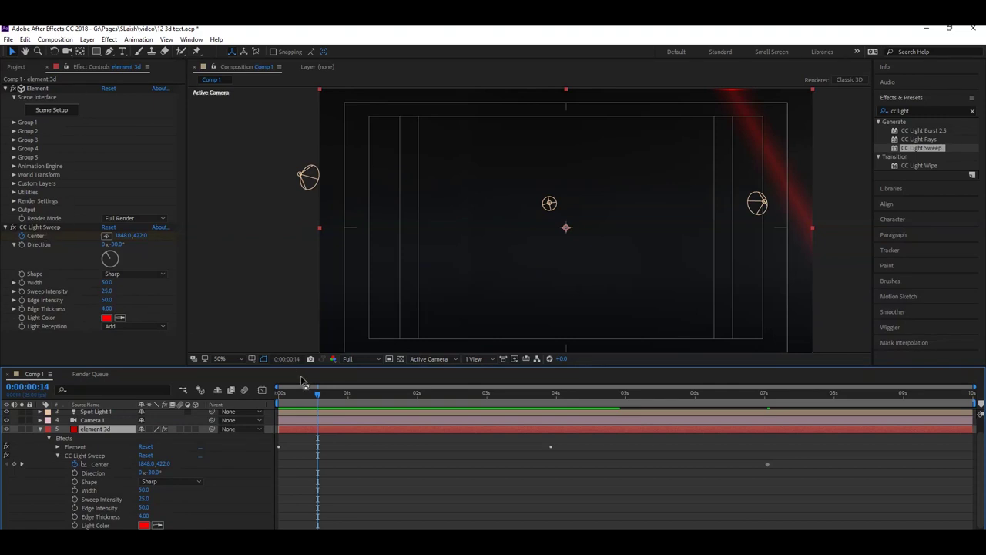
key("Home")
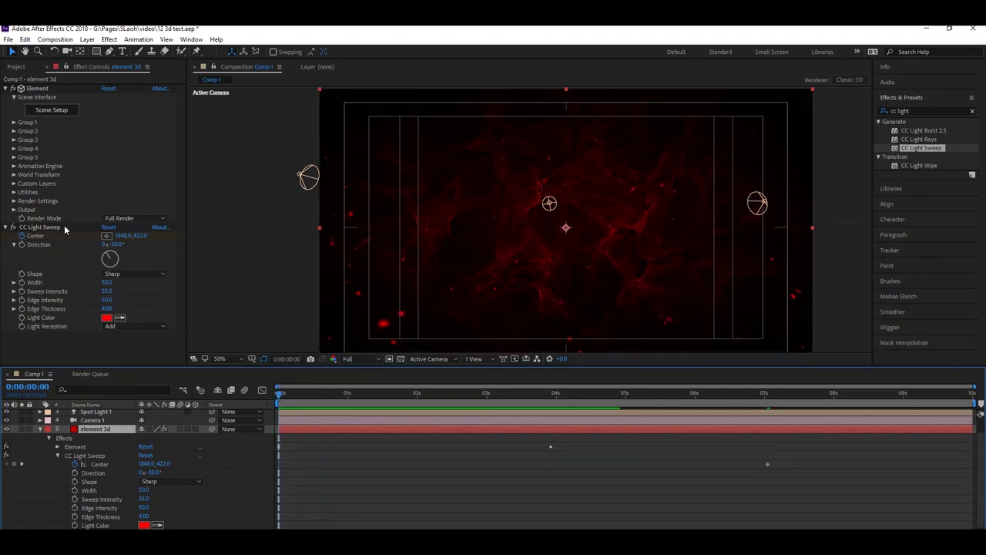
left_click(43, 227)
Step: At 0:00, place the light sweep Center off-frame at lower left (-328, 1202)
scroll(659, 199, "down", 2)
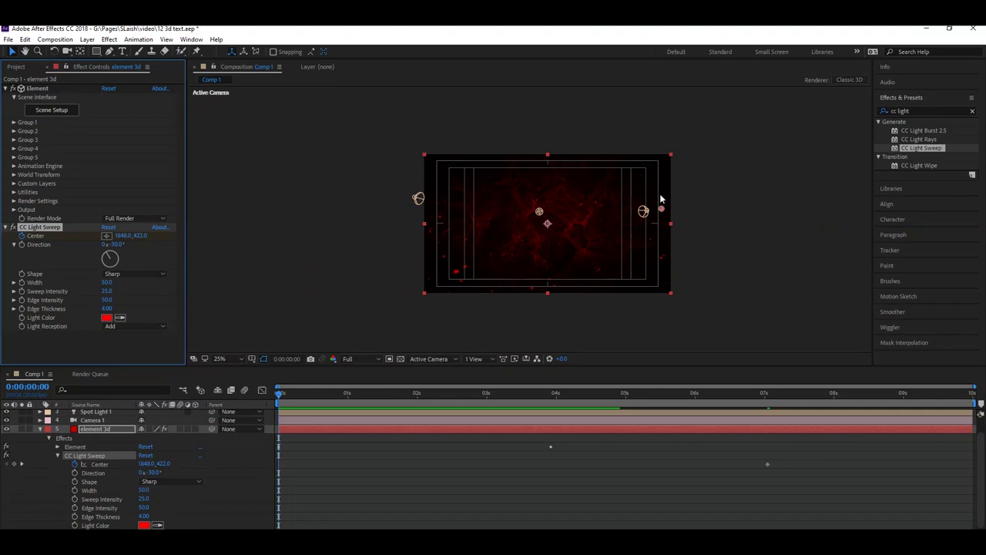
left_click_drag(661, 209, 401, 298)
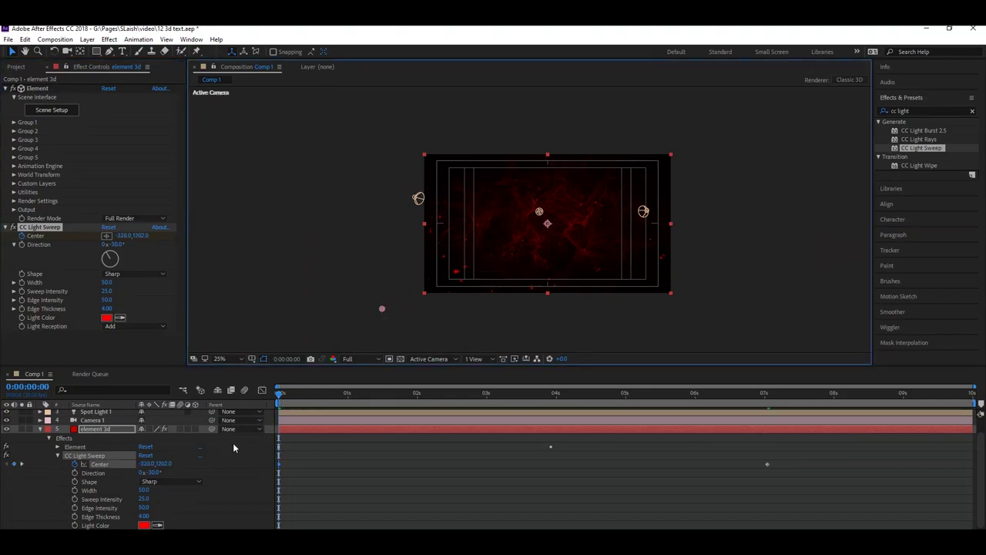
left_click_drag(295, 410, 739, 415)
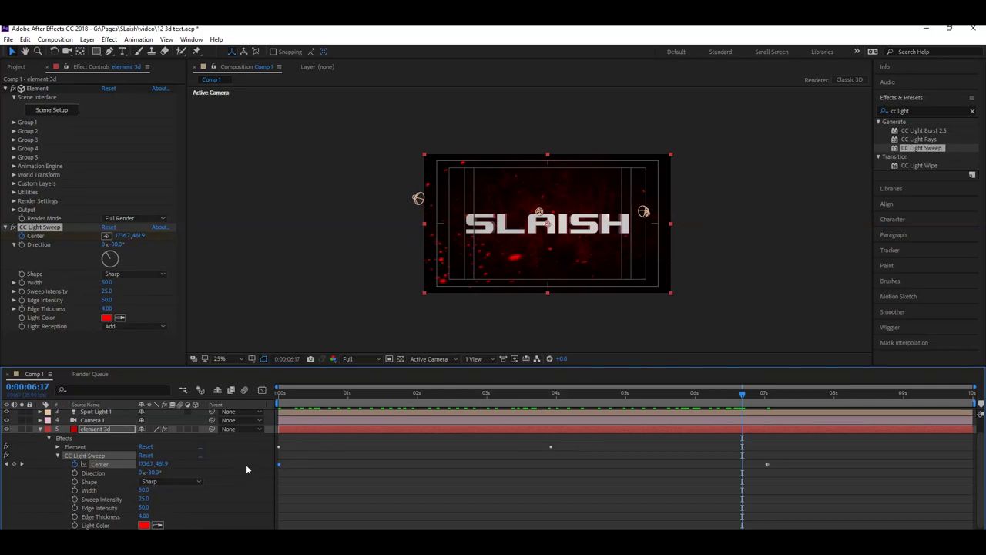
Step: Shift the Center keyframes later, to about 3.5 s and 9 s, and preview the slower sweep
left_click_drag(279, 463, 524, 464)
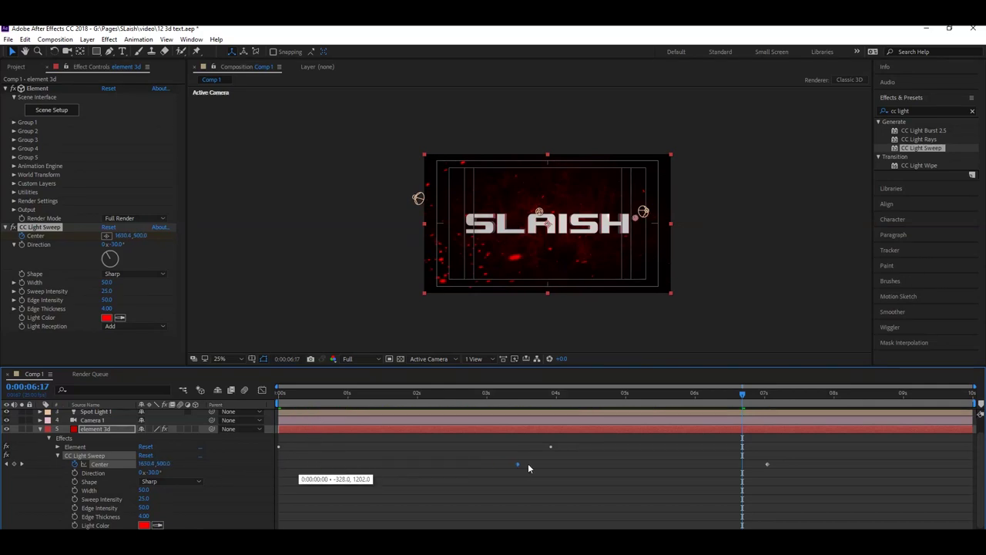
left_click(524, 474)
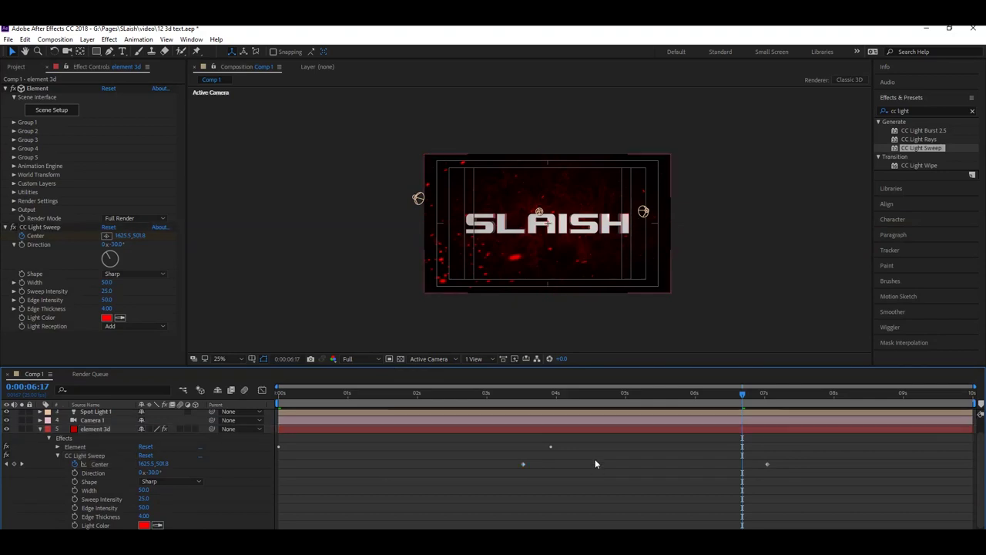
left_click(486, 394)
left_click_drag(485, 393, 249, 412)
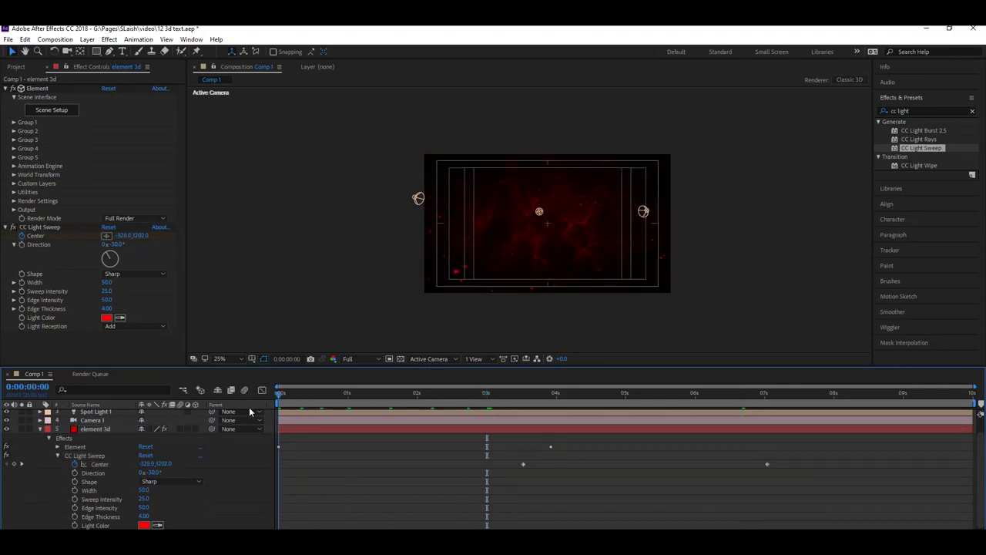
scroll(526, 305, "up", 2)
key("space")
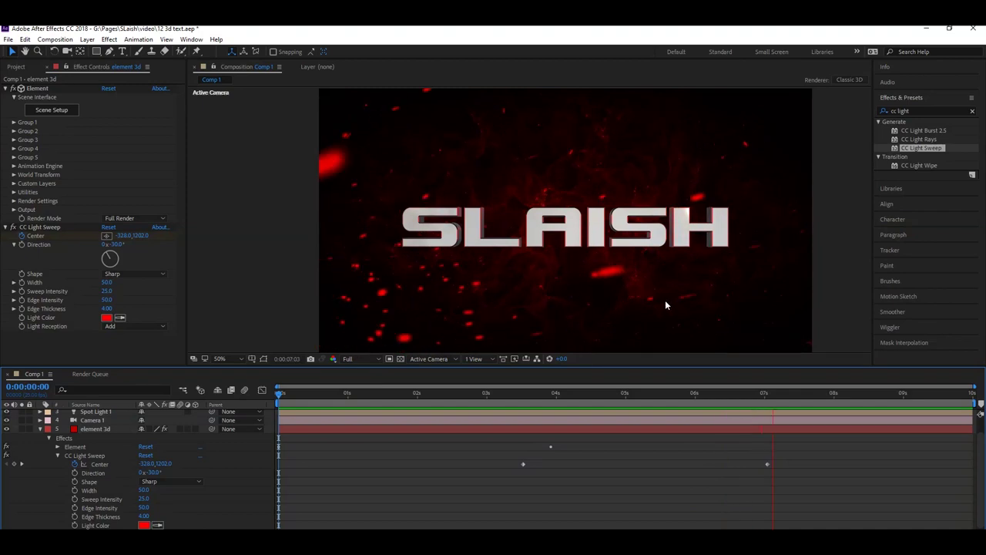
left_click(544, 393)
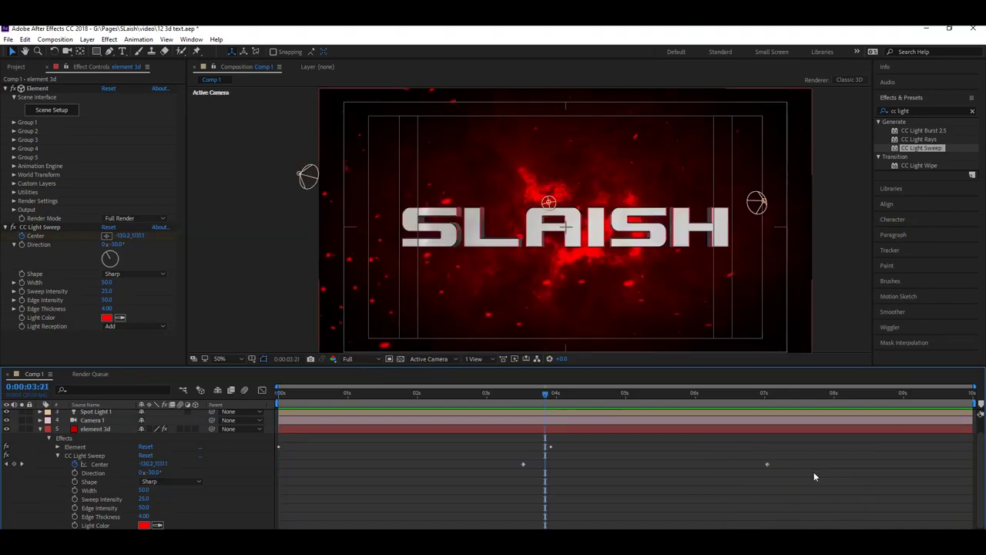
left_click(767, 464)
left_click_drag(767, 463, 901, 461)
key("space")
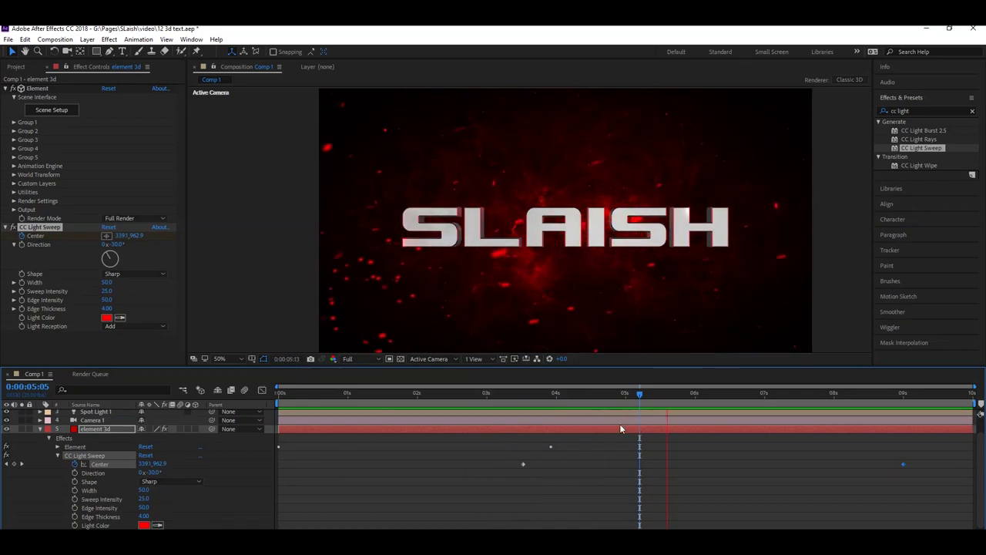
left_click(328, 393)
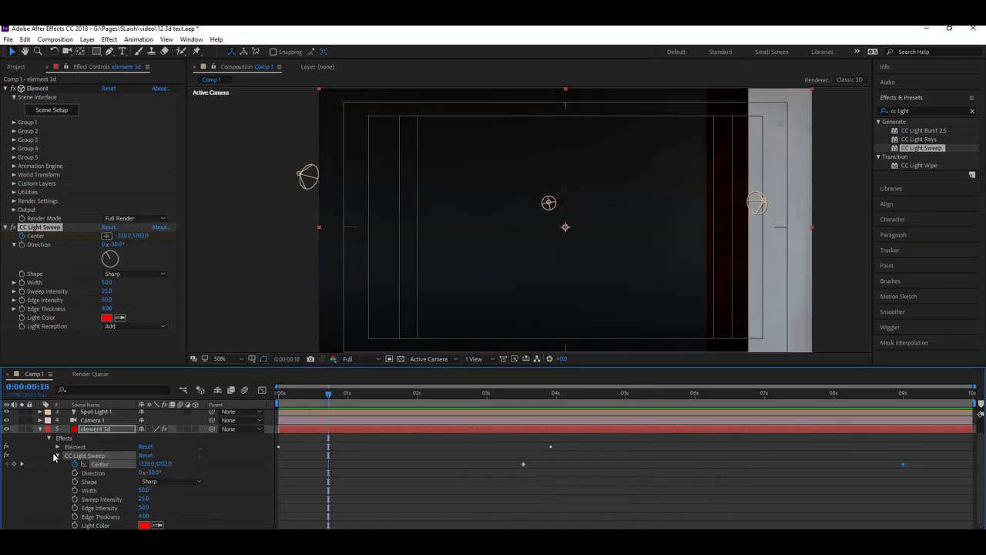
Step: Collapse the light sweep and Effects groups, then reveal element 3d's effects around 3 seconds
left_click(59, 456)
left_click(47, 457)
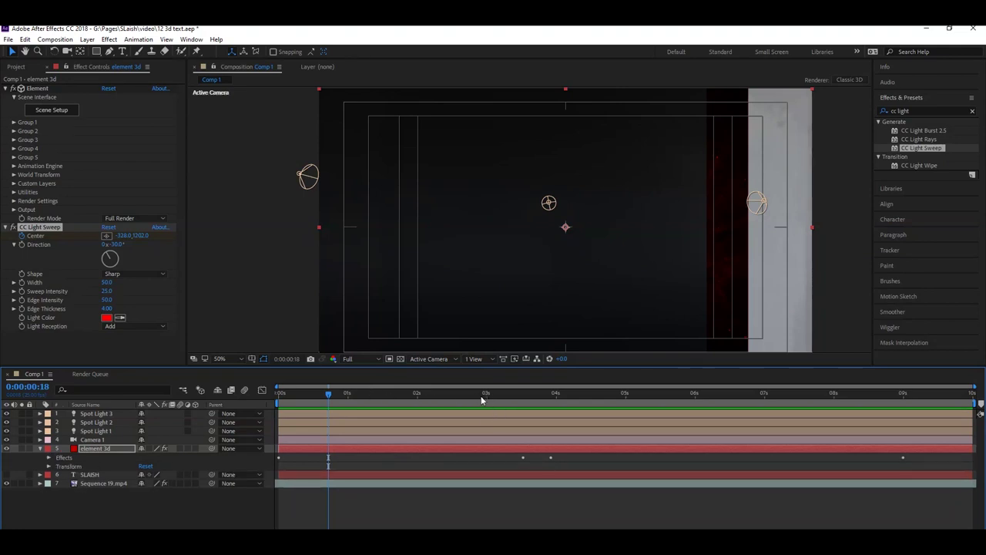
left_click(501, 395)
left_click(48, 458)
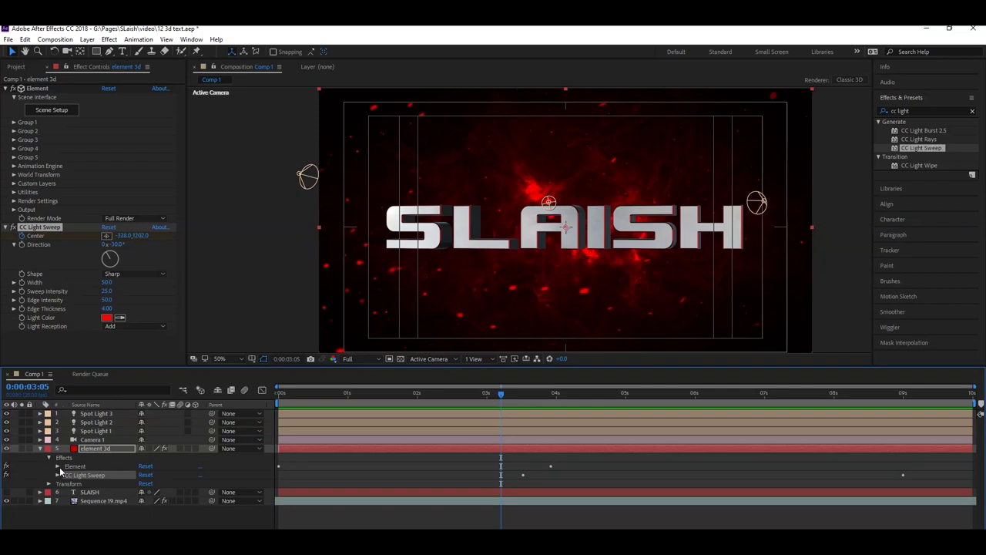
Step: Set Element's Group 1 Particle Replicator Position Z to -130 and preview the closer SLAISH title
left_click(58, 466)
left_click(66, 438)
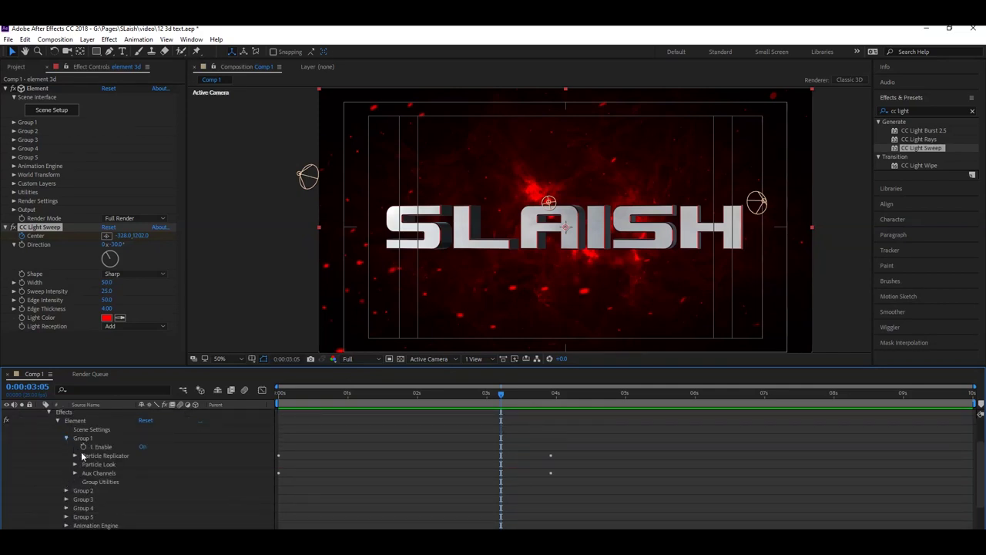
left_click(75, 456)
mouse_move(529, 394)
left_mouse_down()
mouse_move(647, 427)
mouse_move(970, 419)
left_mouse_up()
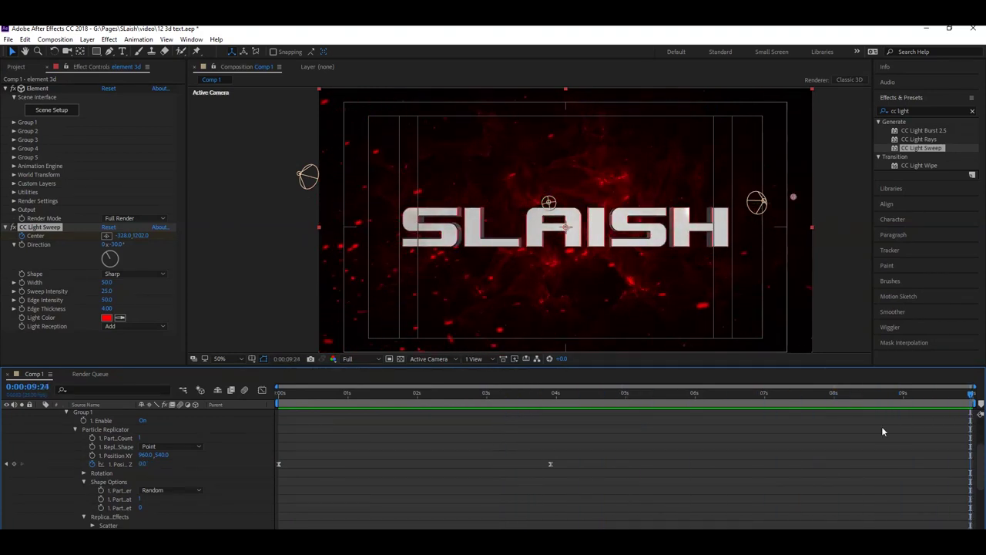
left_click_drag(550, 463, 550, 464)
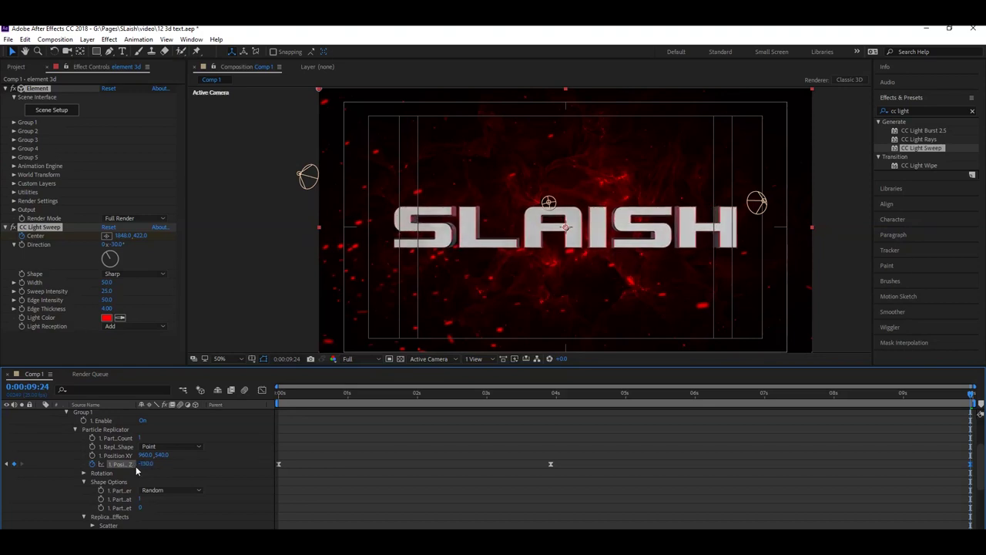
key("space")
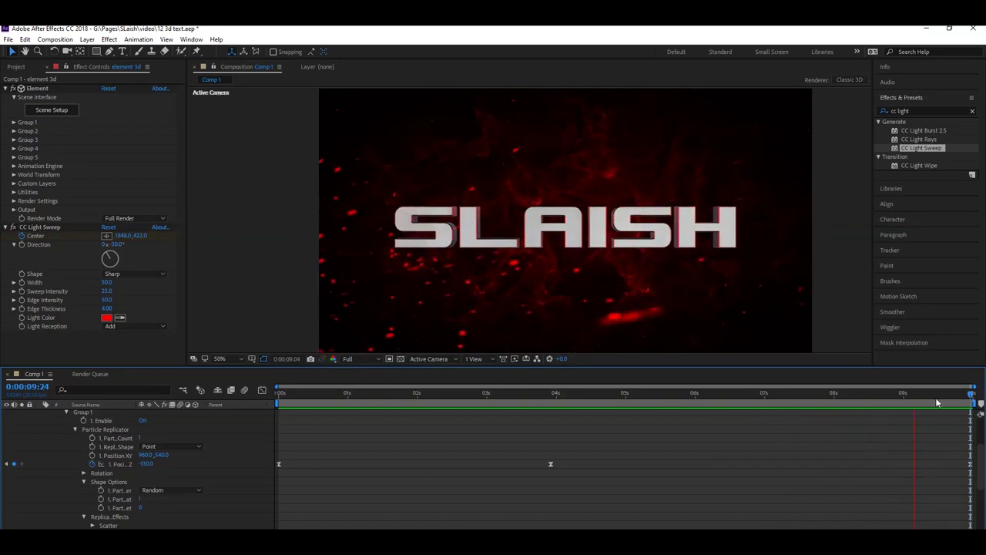
scroll(35, 440, "up", 3)
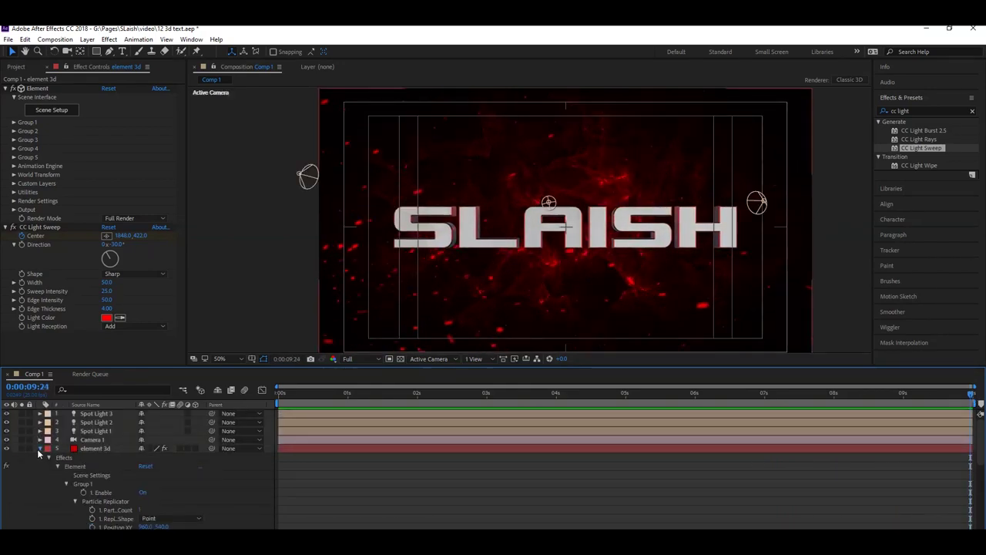
left_click(40, 448)
key("space")
Step: Create a solid named 'lens flares' and apply the Video Copilot Optical Flares effect to it
mouse_move(154, 382)
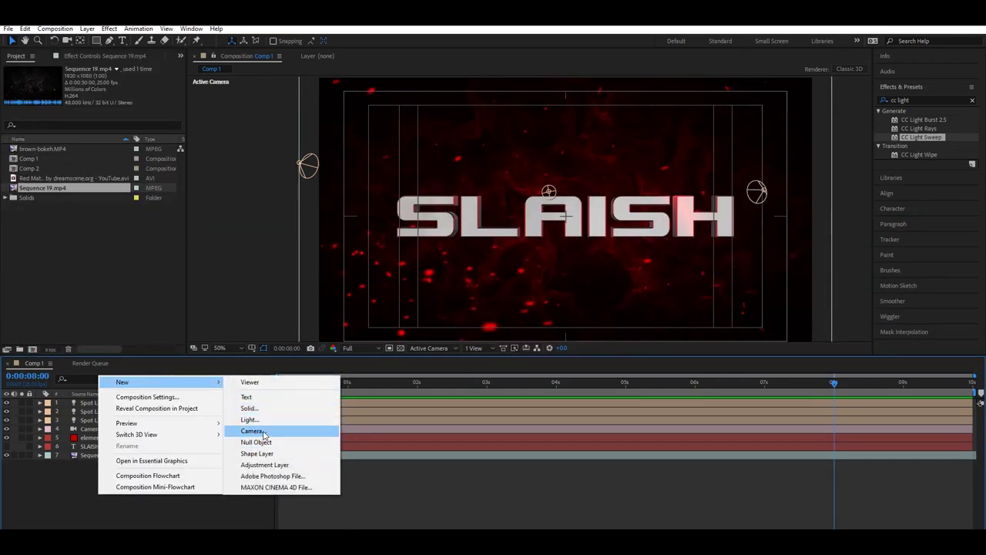
left_click(266, 409)
type("lens")
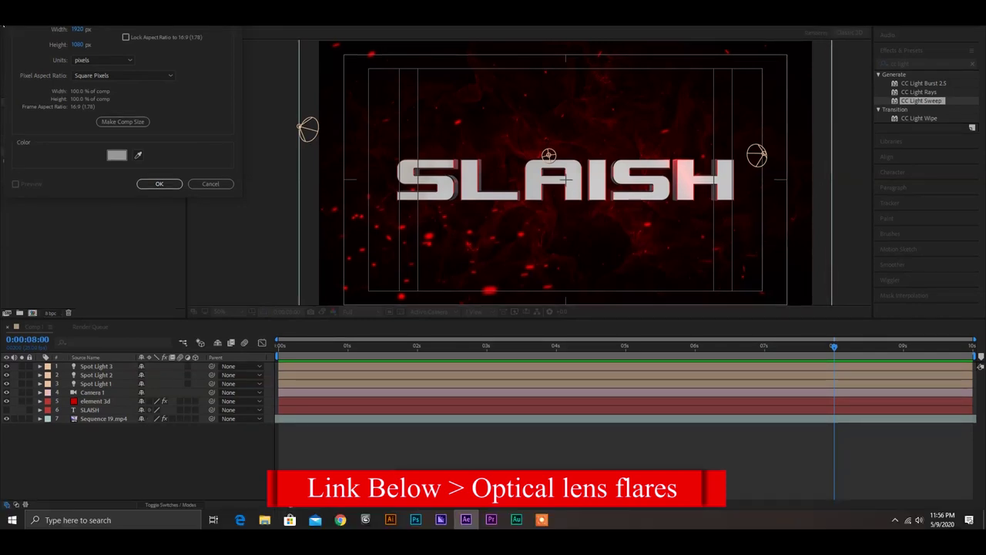
key("Return")
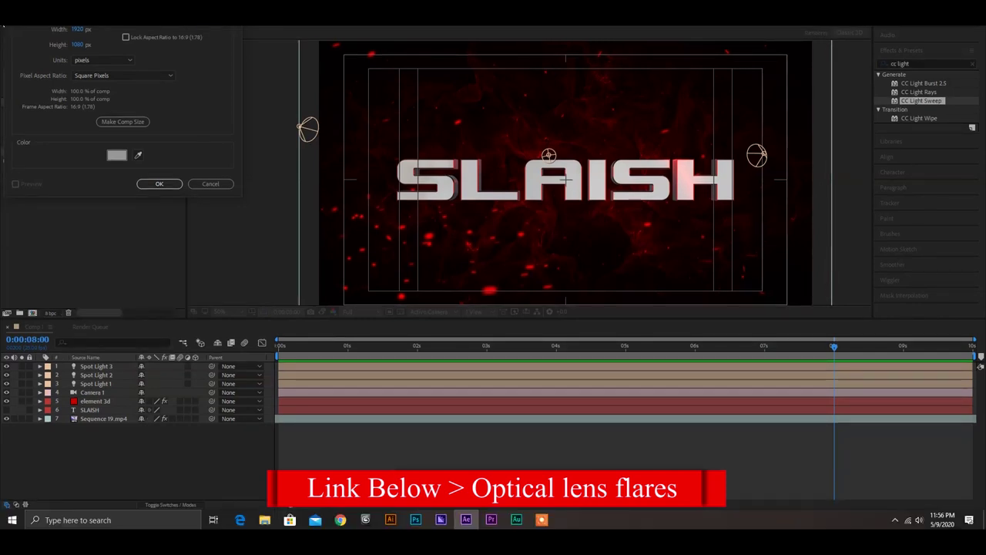
right_click(117, 367)
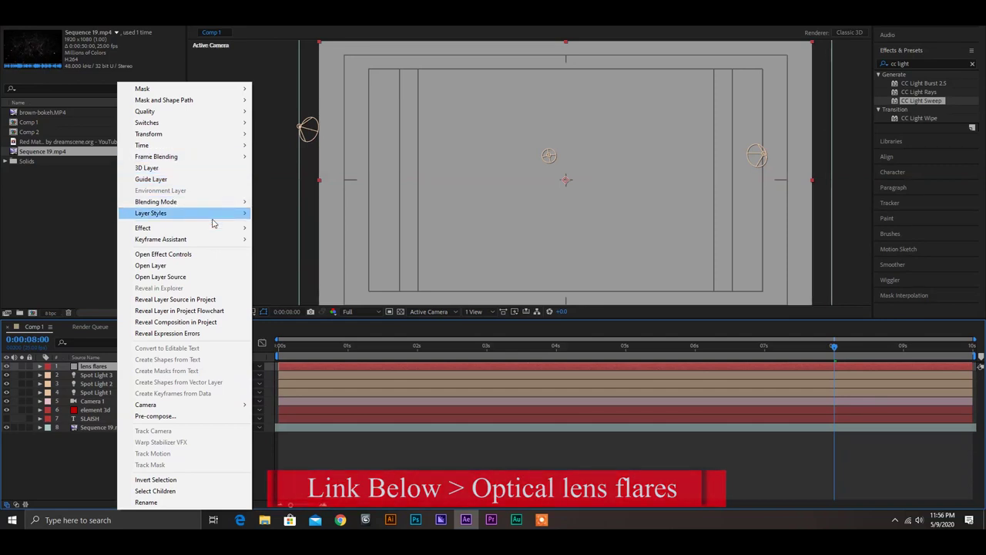
mouse_move(213, 227)
mouse_move(389, 522)
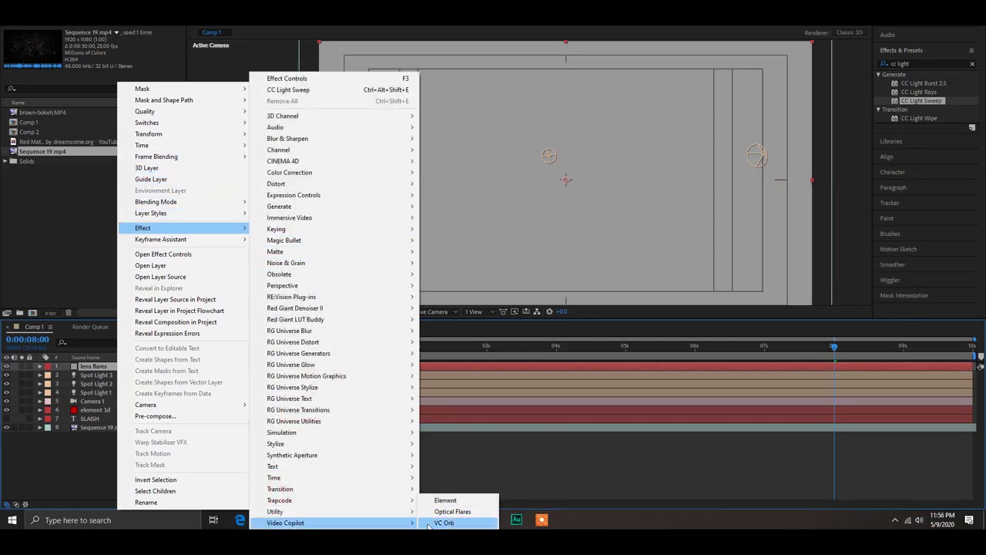
left_click(451, 511)
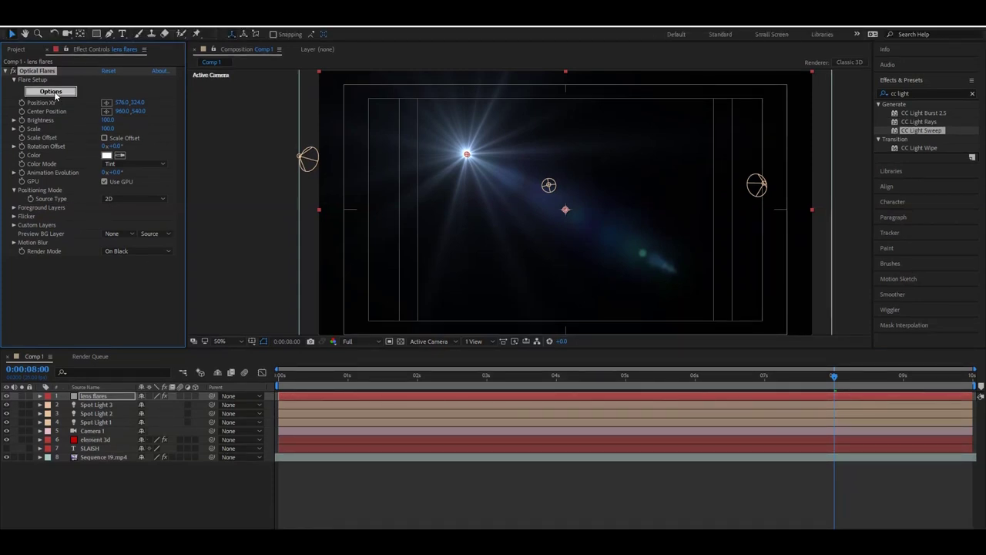
Step: Clear all Optical Flares elements and keep only a single Streak
left_click(51, 92)
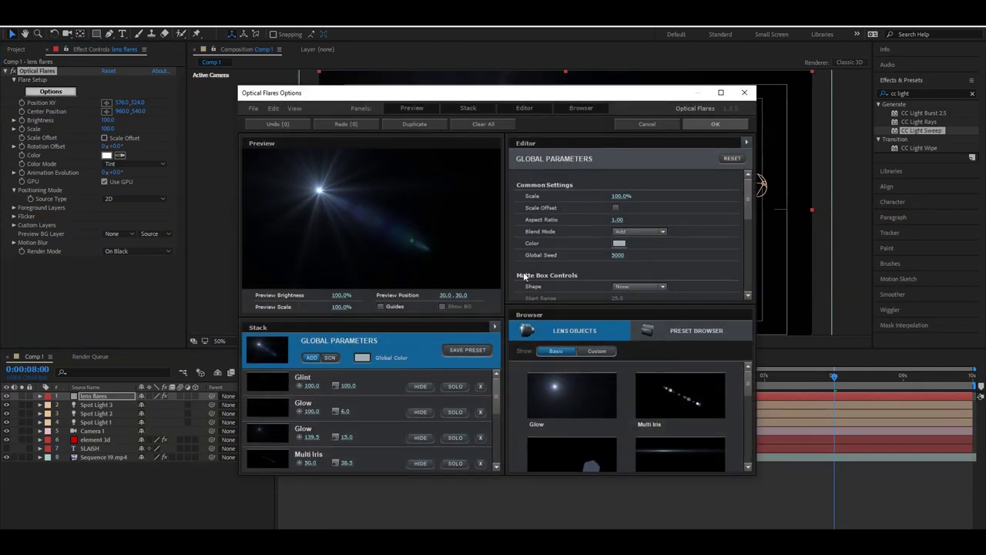
scroll(651, 426, "down", 2)
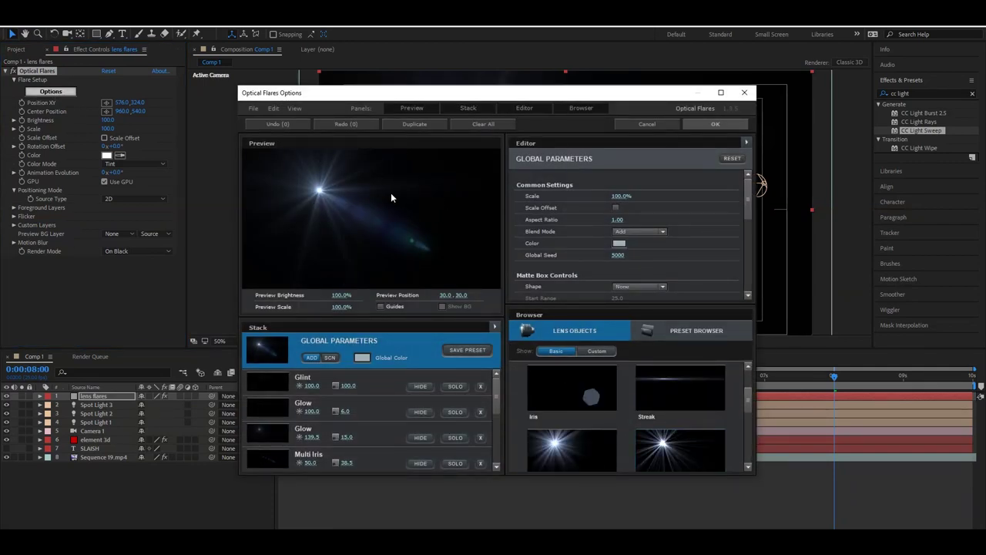
left_click(483, 124)
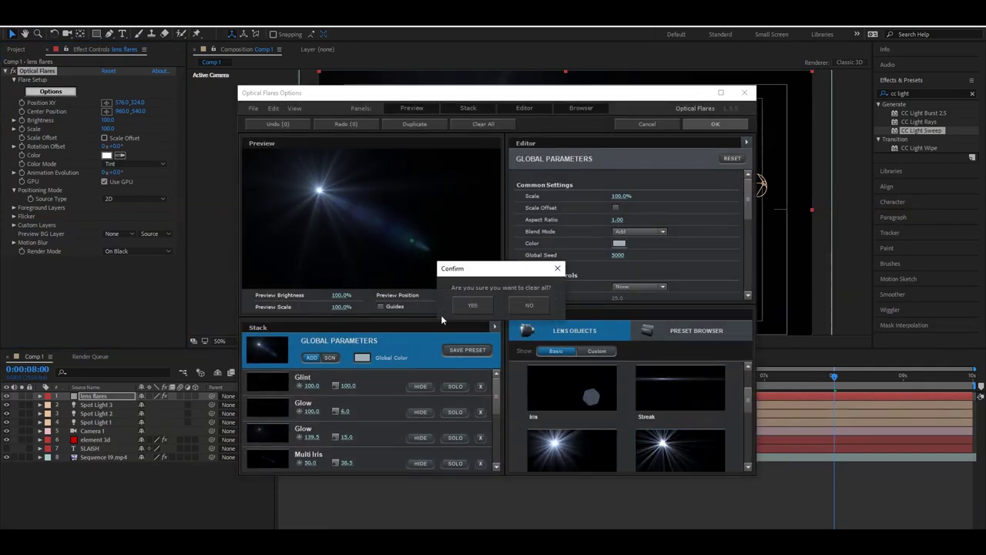
left_click(472, 305)
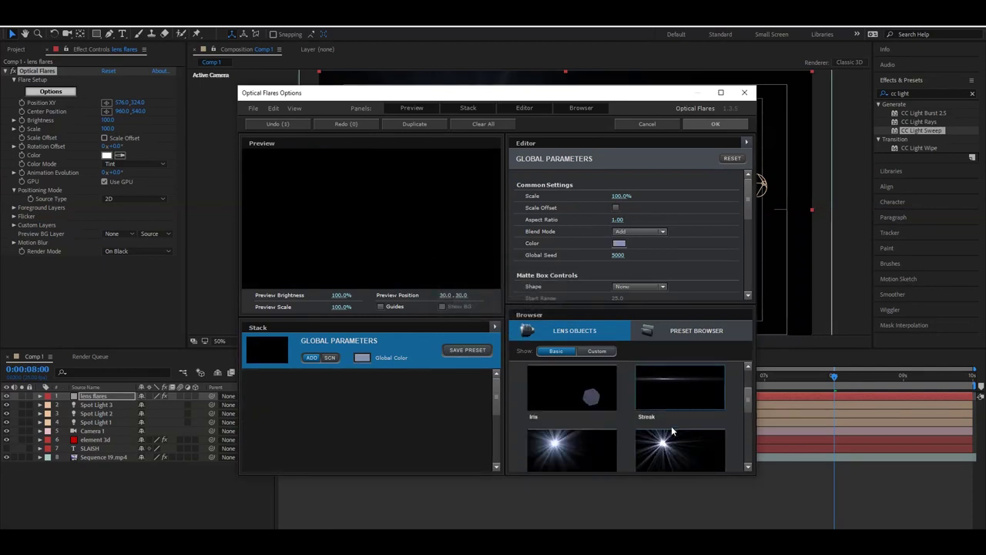
left_click(680, 392)
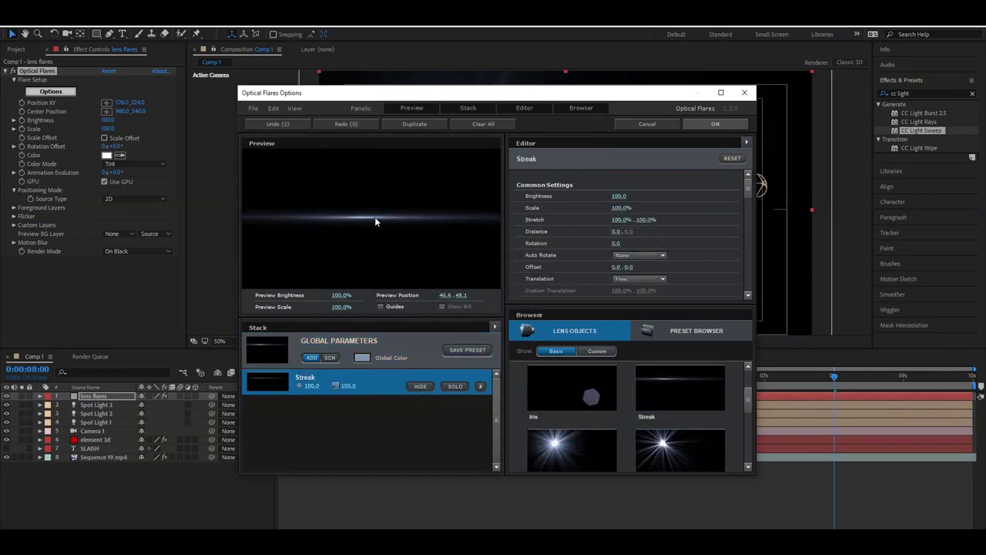
left_click(709, 125)
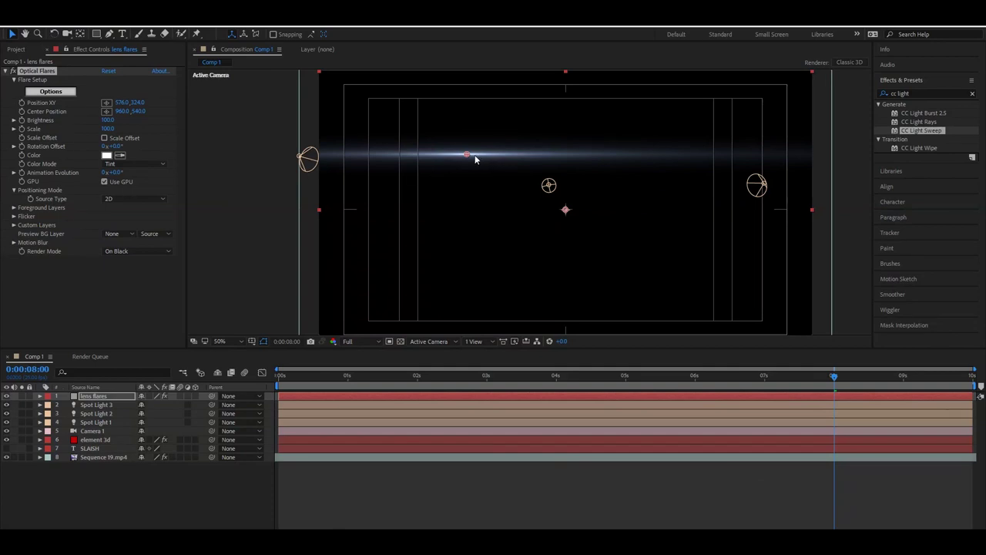
Step: Centre the flare, set the layer's blending mode to Add, and colour the flare red (FF0000)
left_click_drag(465, 158, 565, 210)
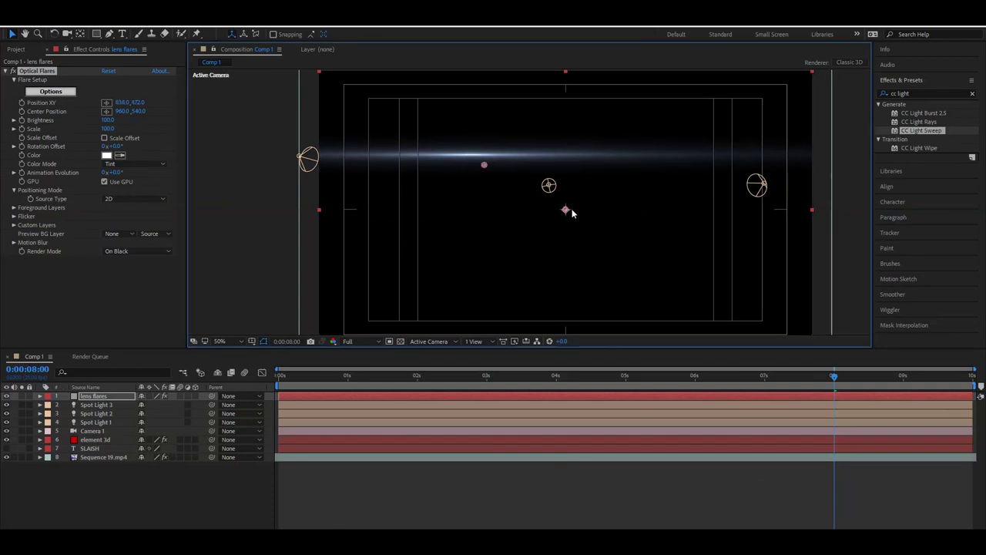
left_click(92, 395)
right_click(93, 396)
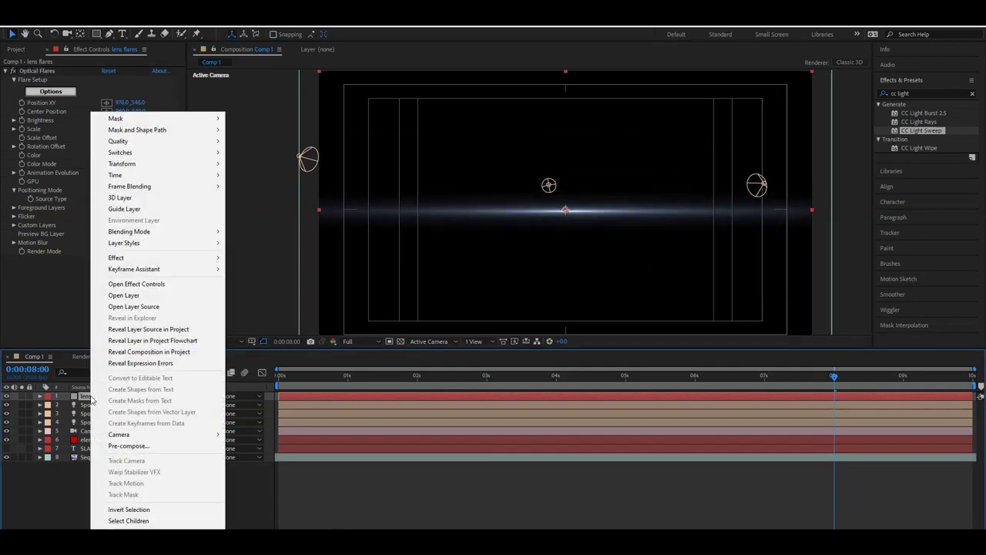
mouse_move(168, 231)
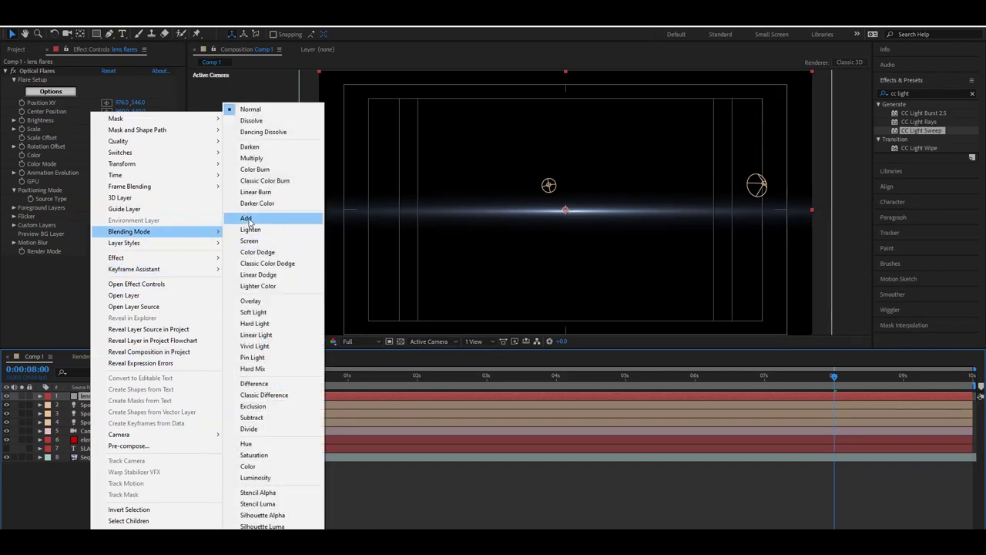
left_click(241, 241)
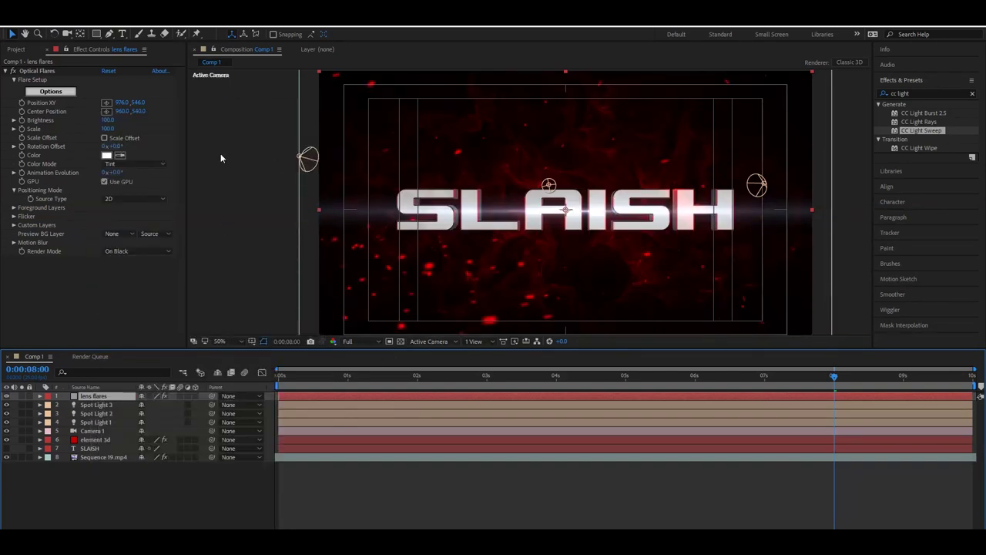
left_click(107, 155)
left_click(144, 33)
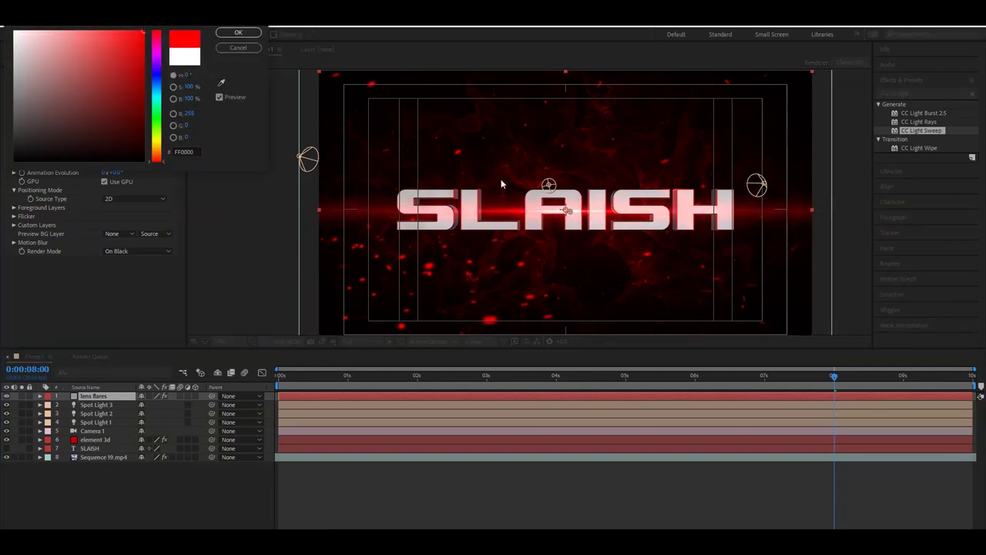
left_click(240, 33)
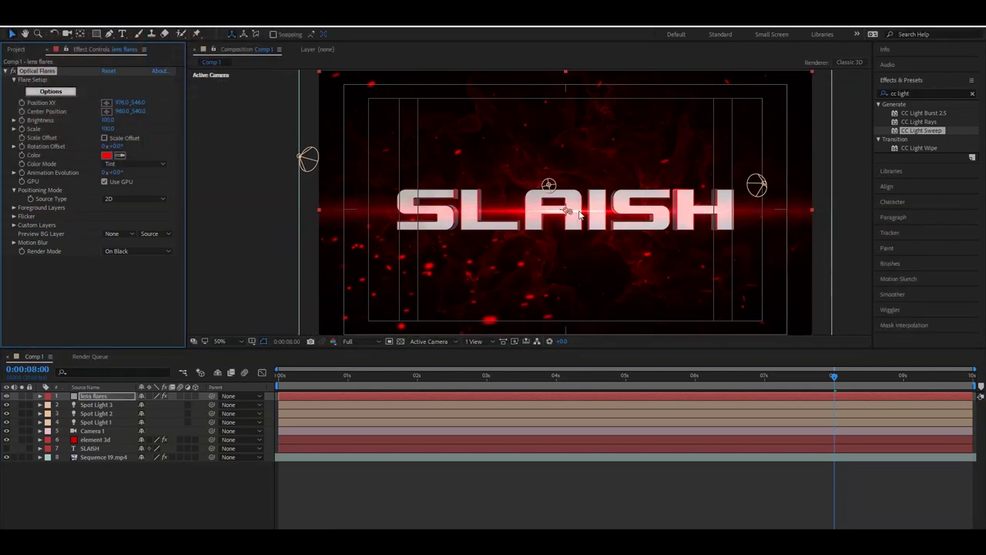
Step: Place the flare just under the SLAISH text and move the lens flares layer below element 3d
left_click_drag(563, 243, 561, 235)
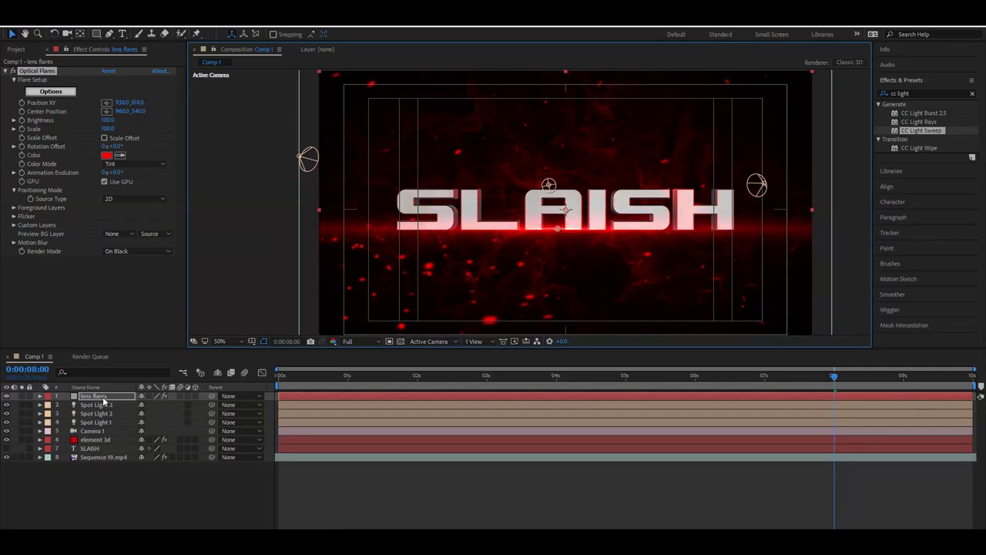
left_click_drag(104, 398, 105, 444)
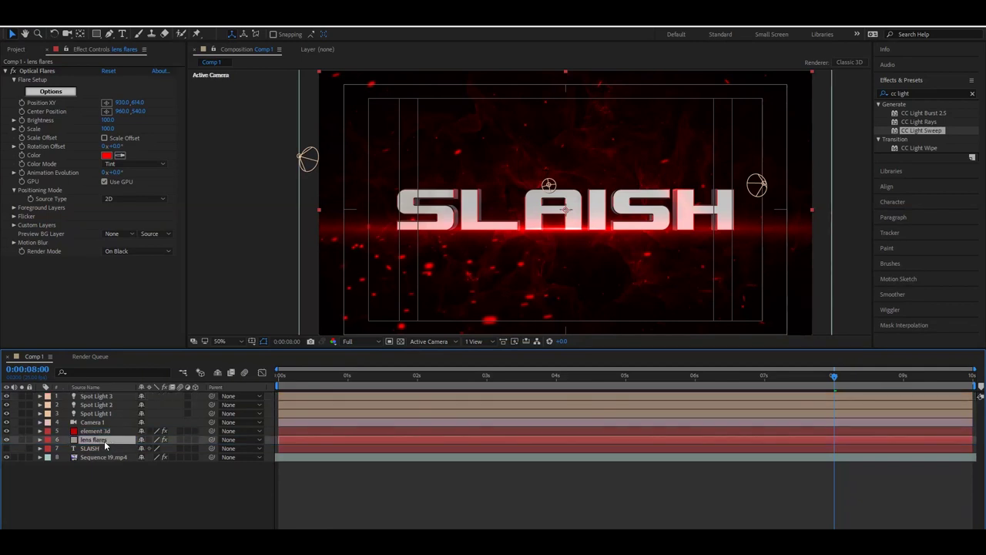
left_click_drag(142, 102, 110, 123)
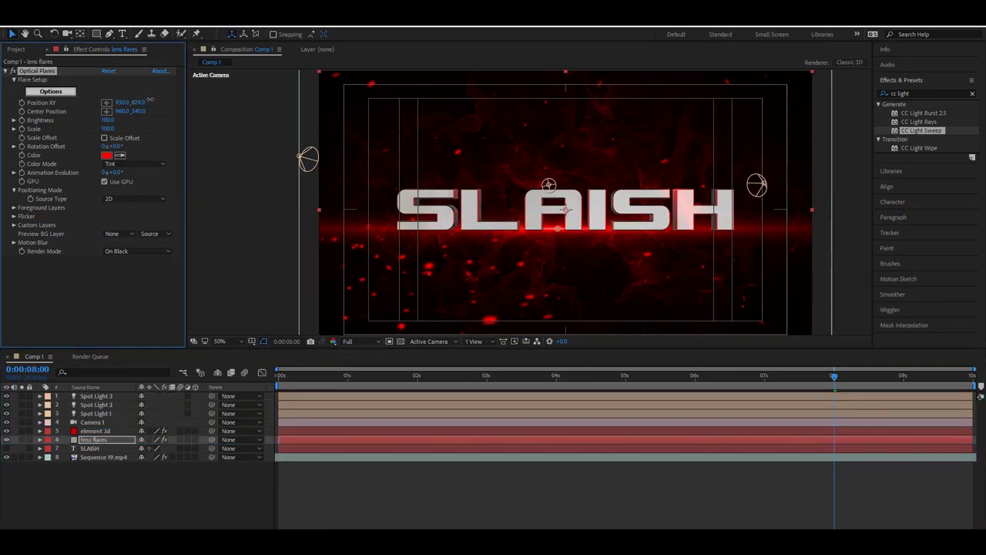
left_click_drag(306, 384, 286, 381)
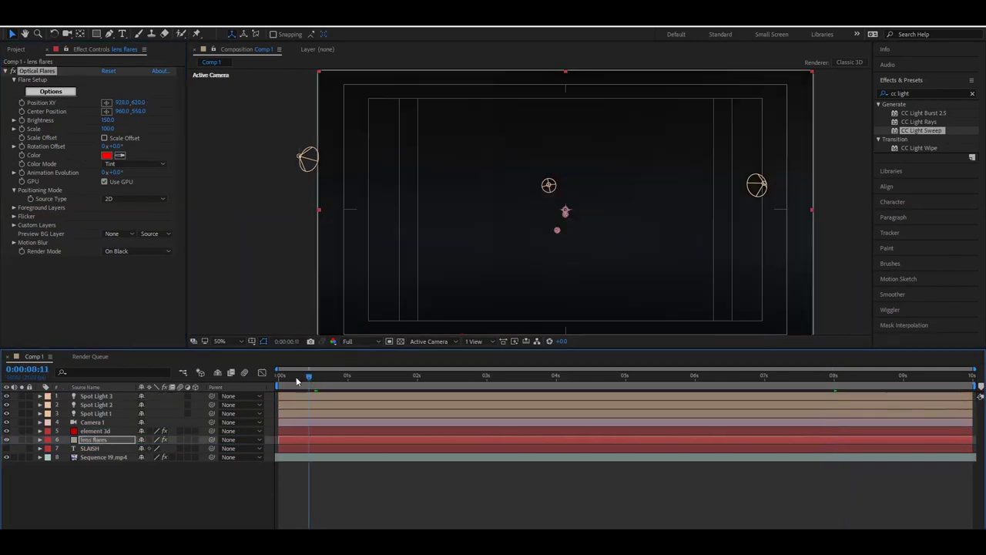
Step: Reveal the lens flares layer's Optical Flares properties near where the text appears
left_click(84, 442)
left_click(40, 440)
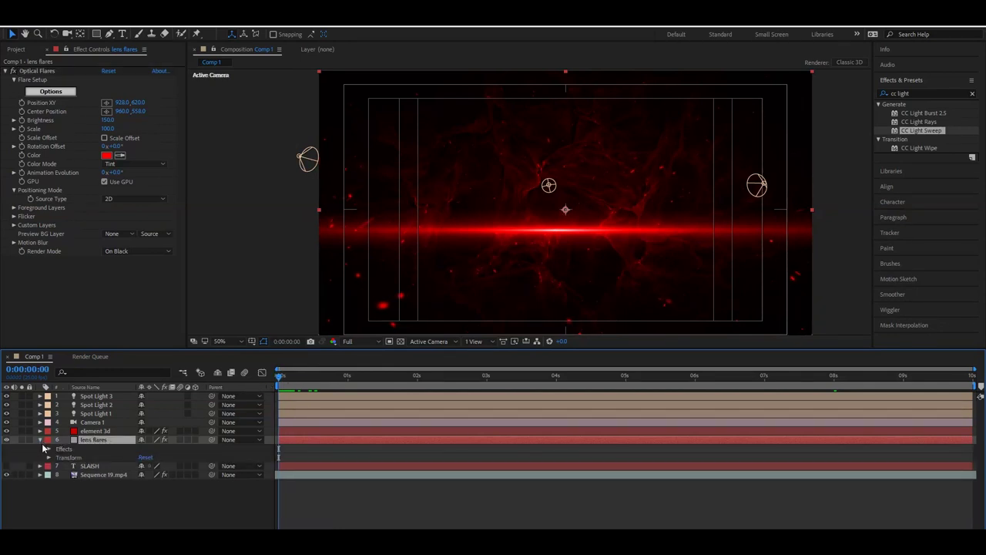
left_click(49, 449)
left_click(58, 460)
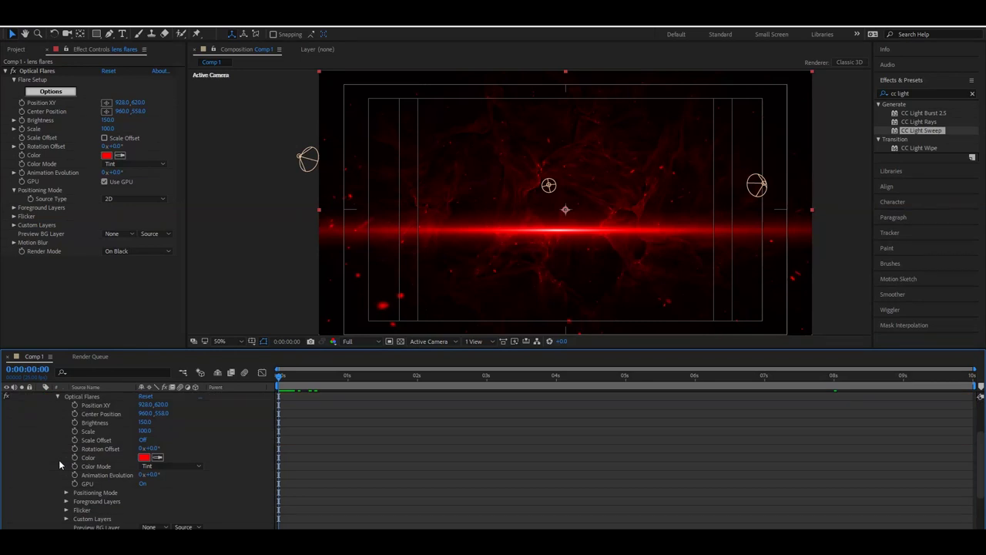
mouse_move(297, 378)
left_mouse_down()
mouse_move(554, 377)
mouse_move(556, 398)
left_mouse_up()
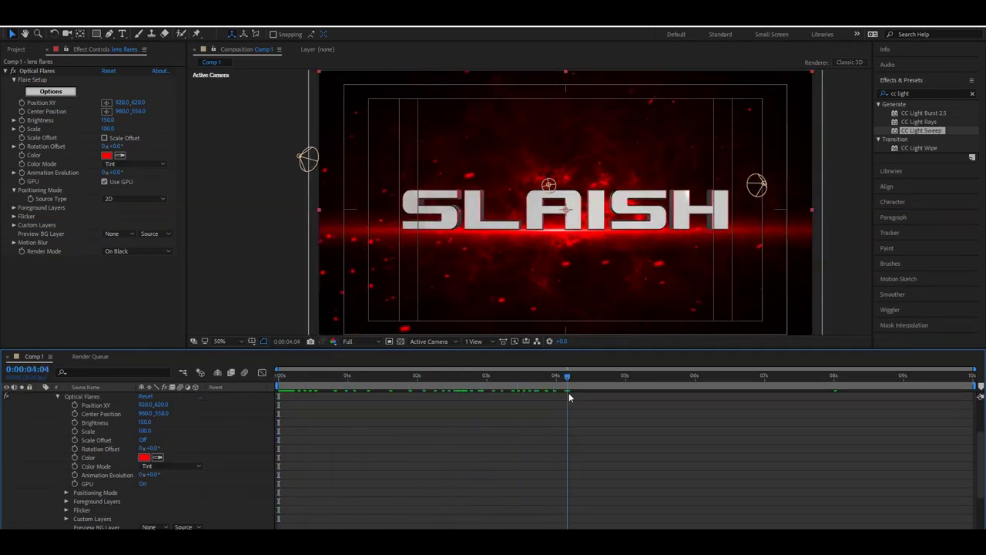
Step: Keyframe flare Brightness from 0 at about 2 s to 150 at about 4 s, then preview
left_click(74, 423)
left_click_drag(512, 389, 416, 393)
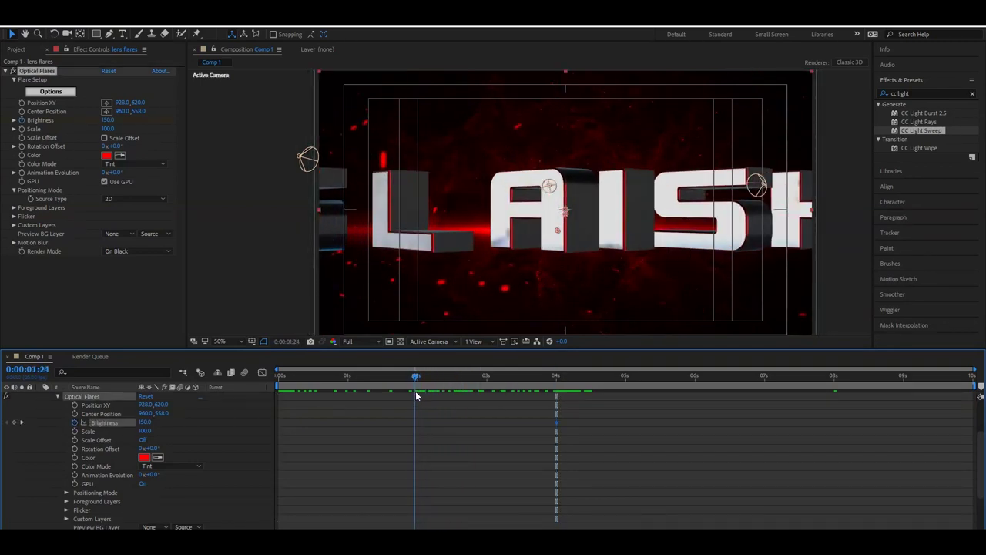
left_click_drag(144, 424, 138, 425)
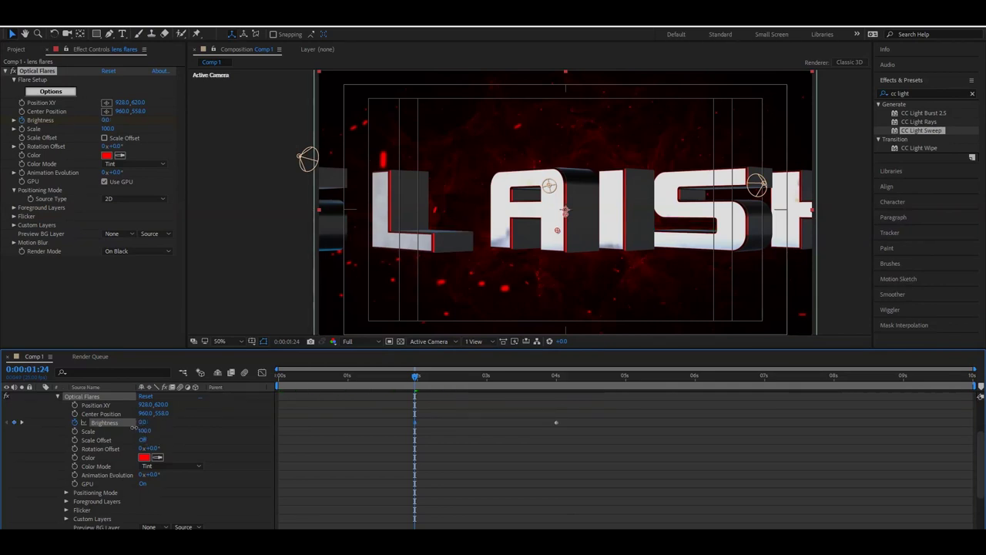
key("space")
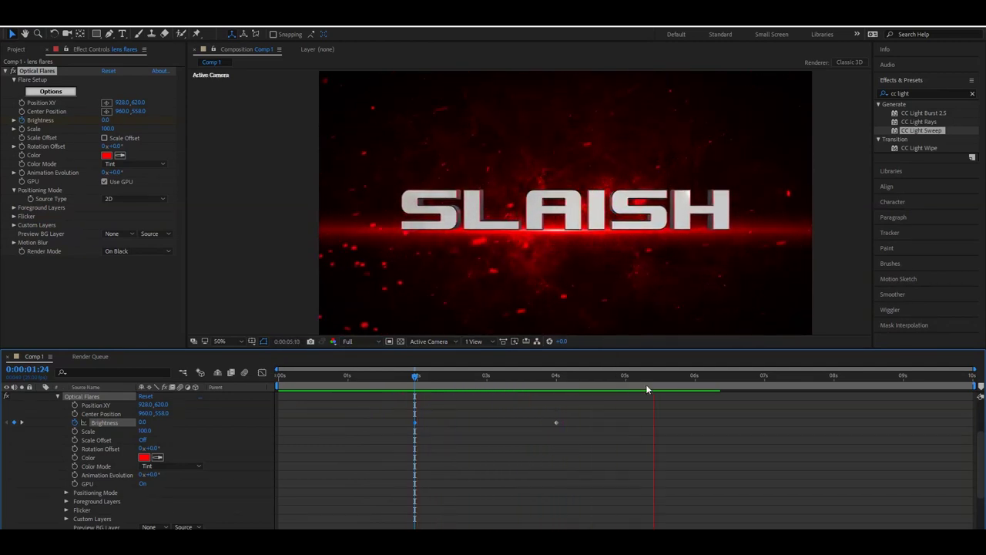
key("space")
left_click_drag(696, 384, 961, 378)
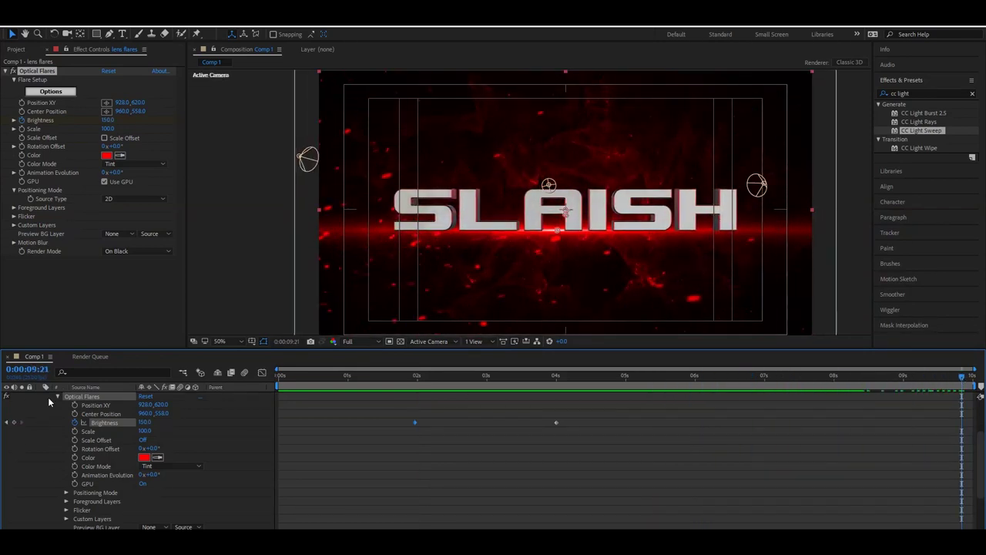
Step: Duplicate the lens flares layer
key("e")
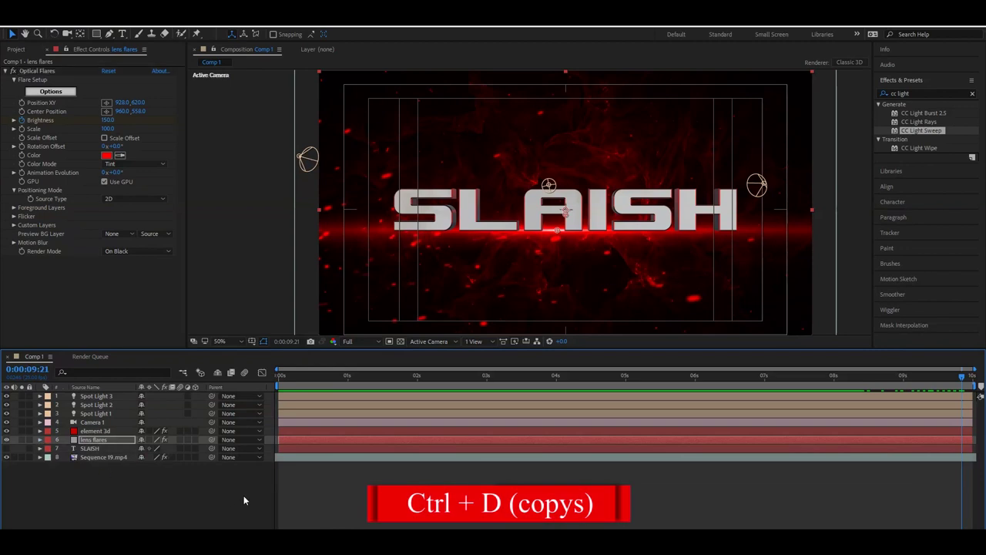
left_click(244, 501)
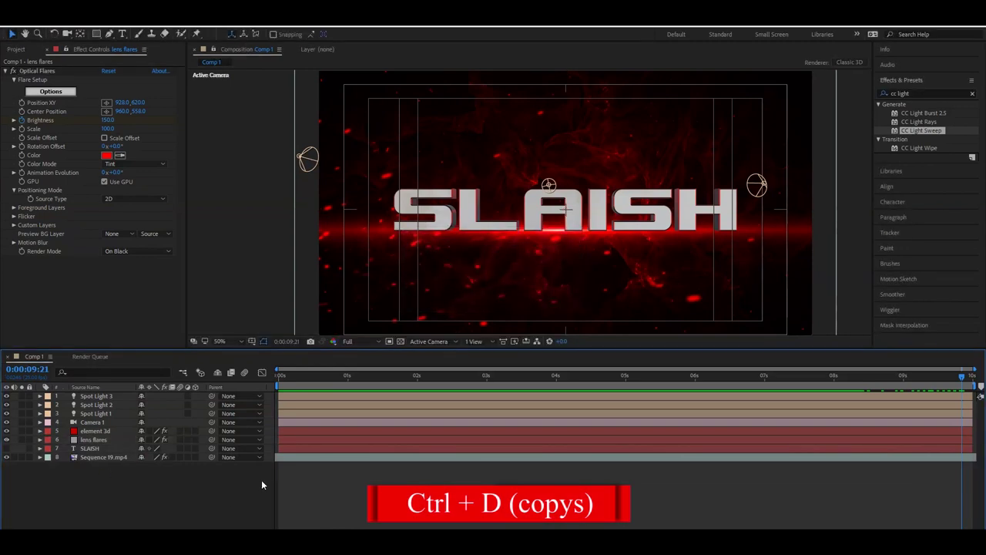
left_click(104, 441)
key("ctrl+d")
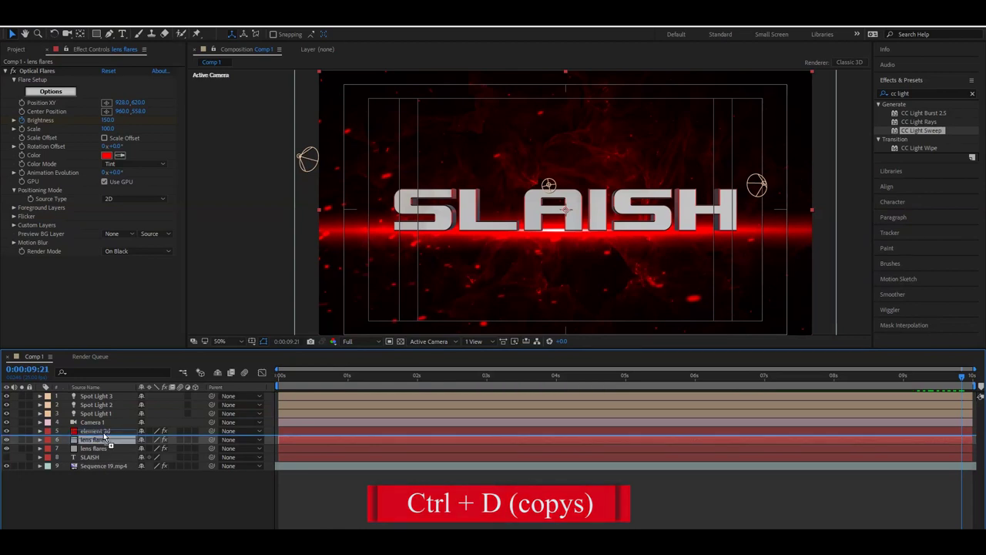
Step: Raise the duplicate's streak to run along the top of SLAISH, then preview
left_click(99, 92)
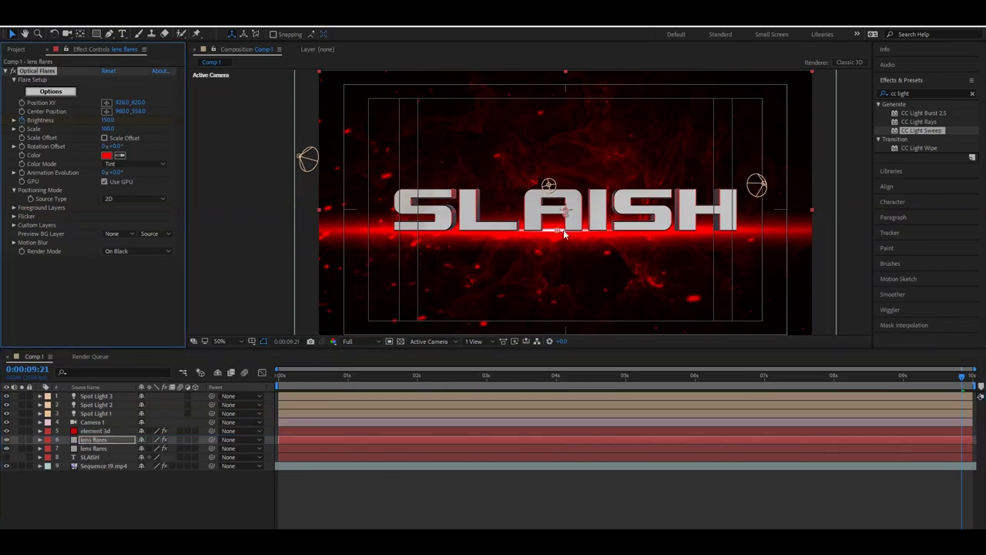
left_click_drag(558, 234, 561, 191)
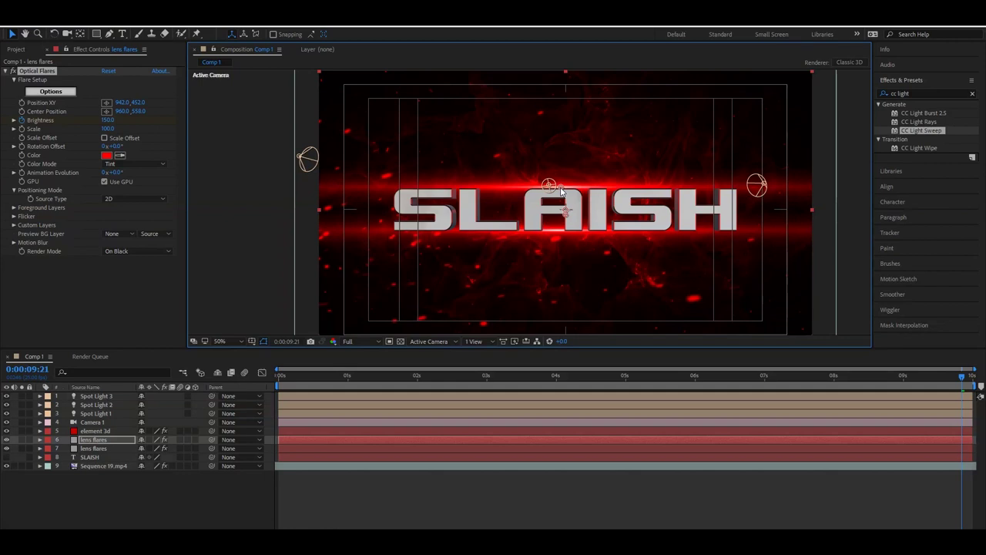
left_click_drag(563, 192, 563, 194)
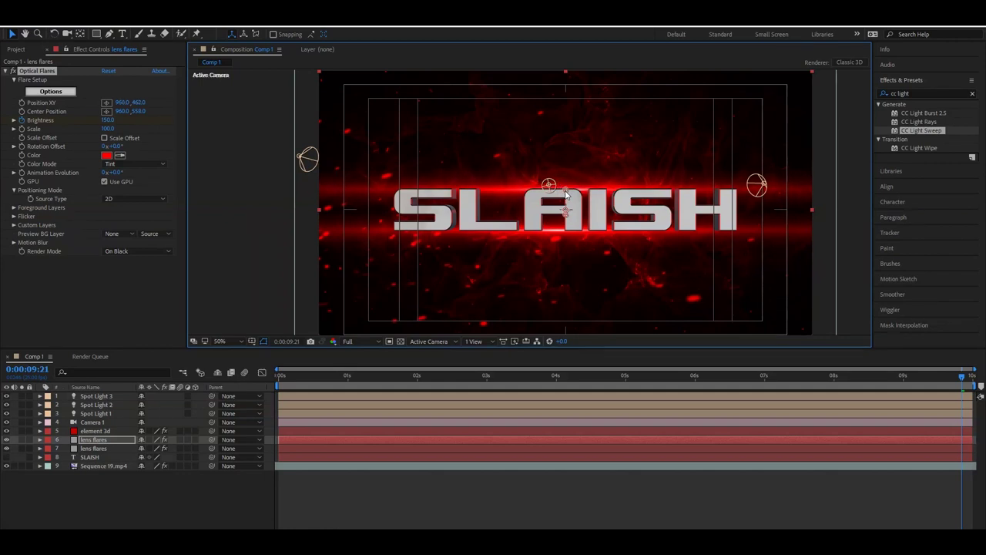
left_click(701, 474)
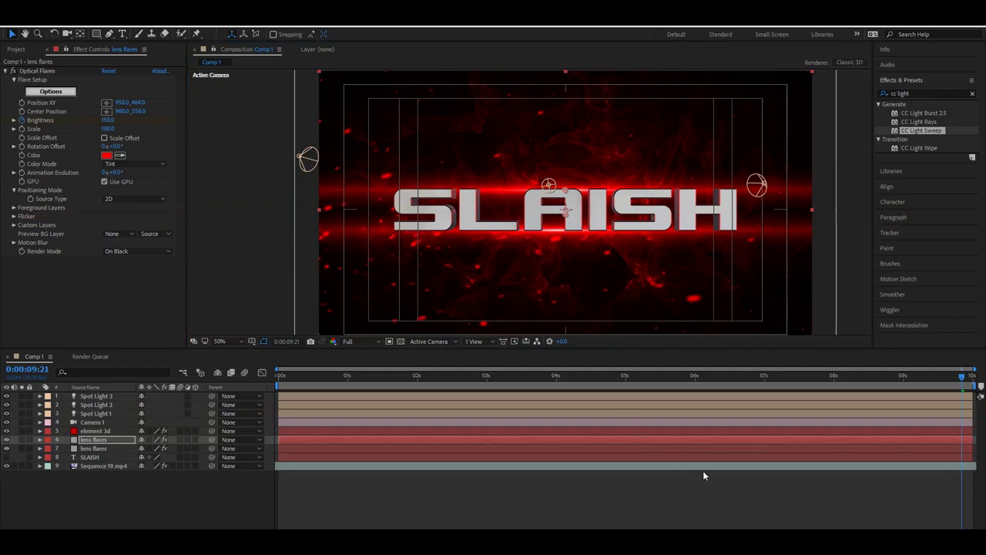
key("space")
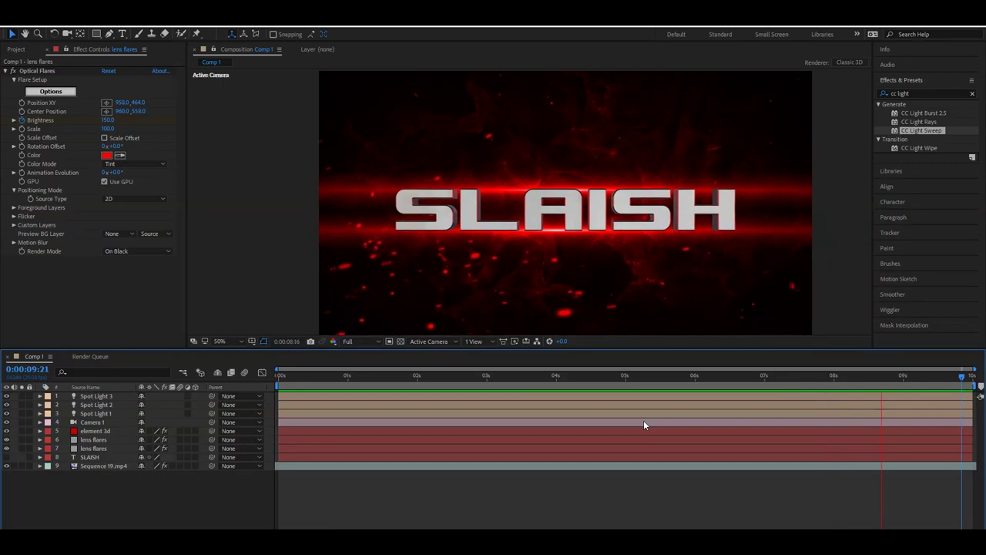
left_click(117, 441)
Step: Duplicate the lens flares layer again and clear all of its flare elements
key("ctrl+d")
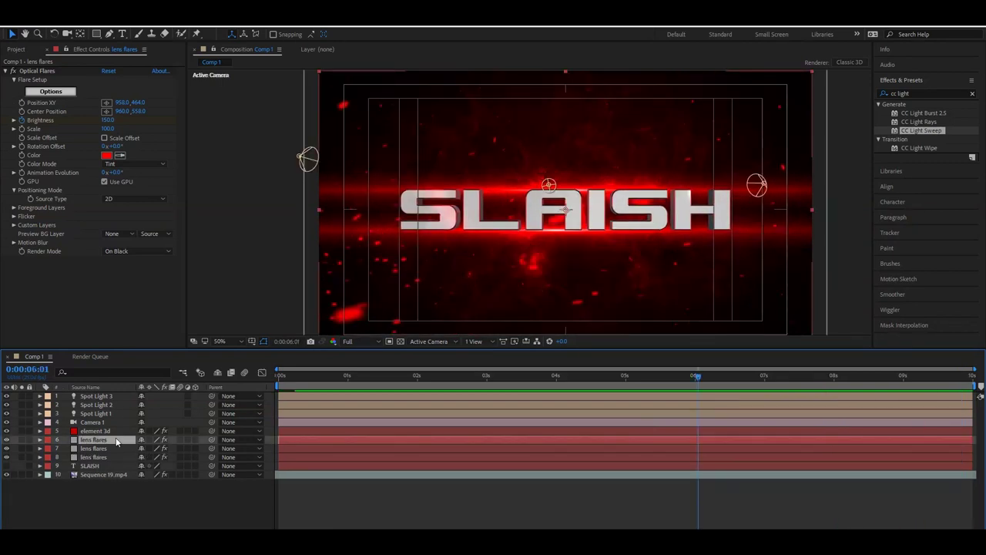
right_click(117, 439)
left_click(53, 92)
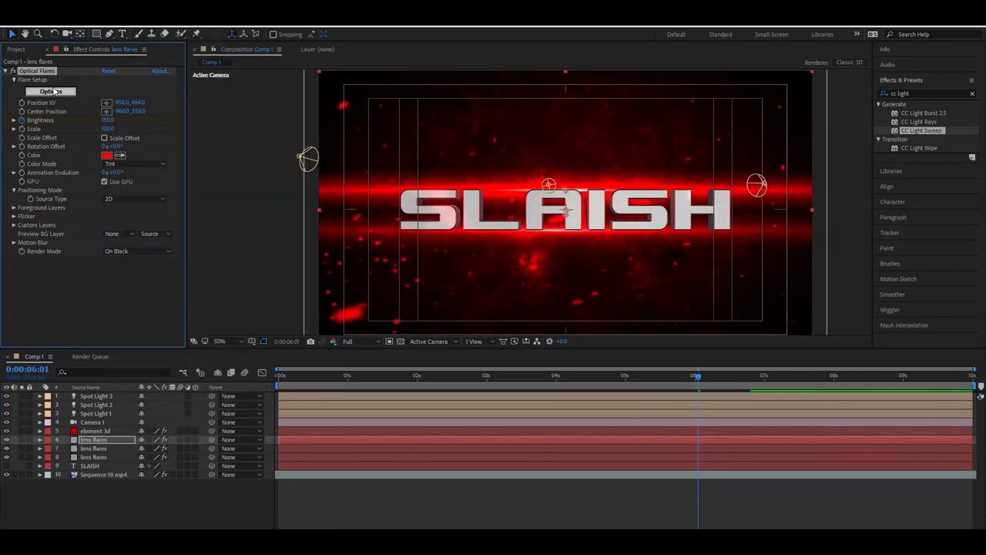
left_click(492, 125)
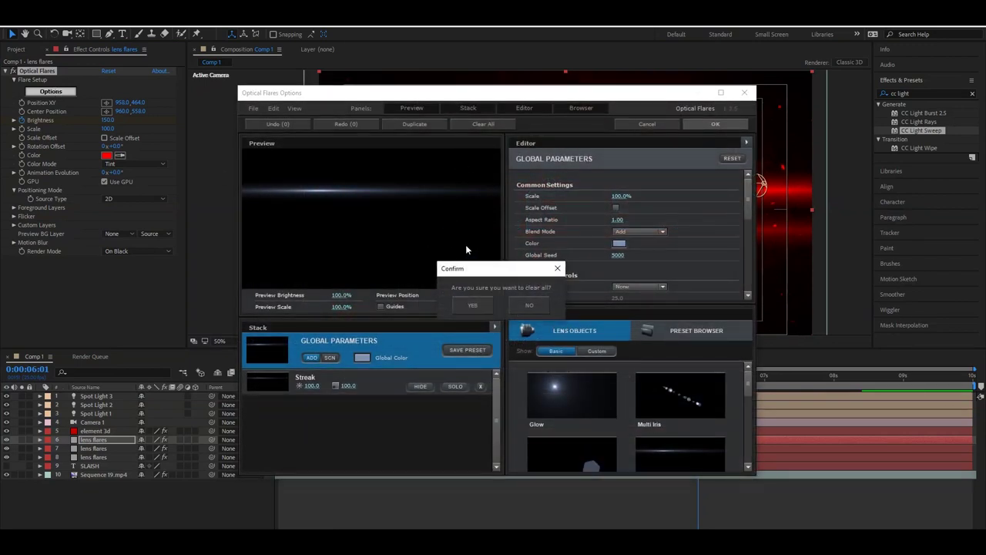
left_click(469, 305)
Step: Load the Bilderberg preset from Conspiracy Presets as the new flare
left_click(655, 332)
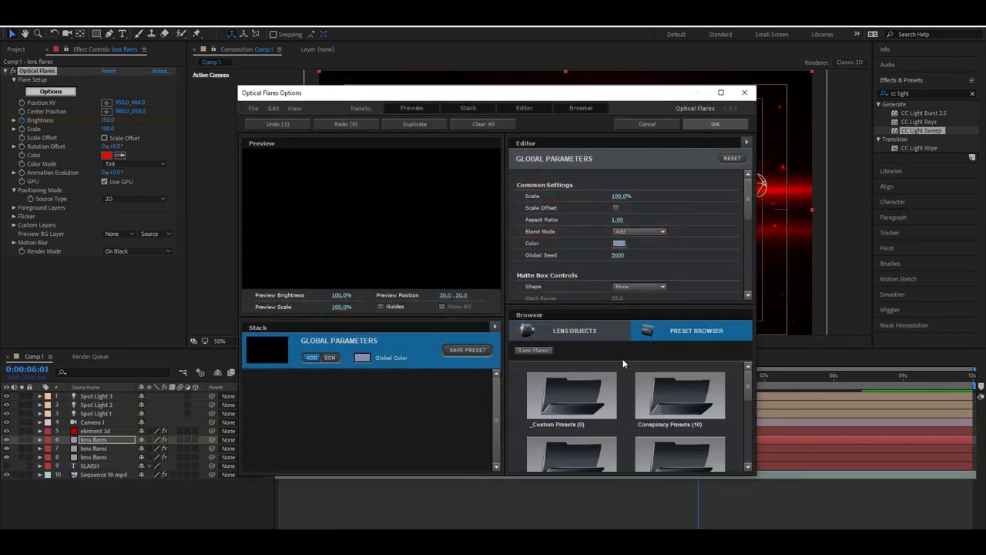
double_click(667, 400)
left_click_drag(755, 474, 800, 530)
scroll(747, 464, "down", 3)
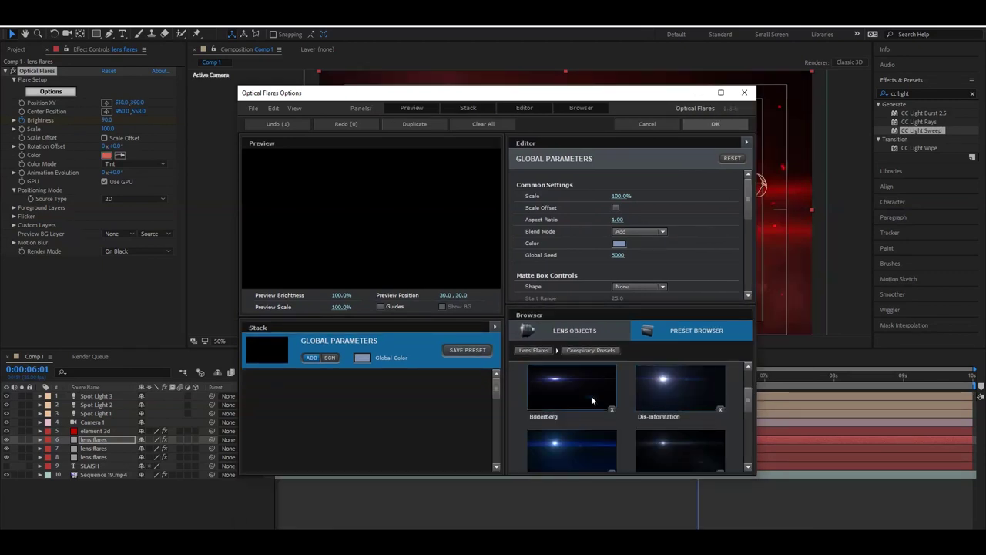
left_click(591, 400)
left_click(710, 124)
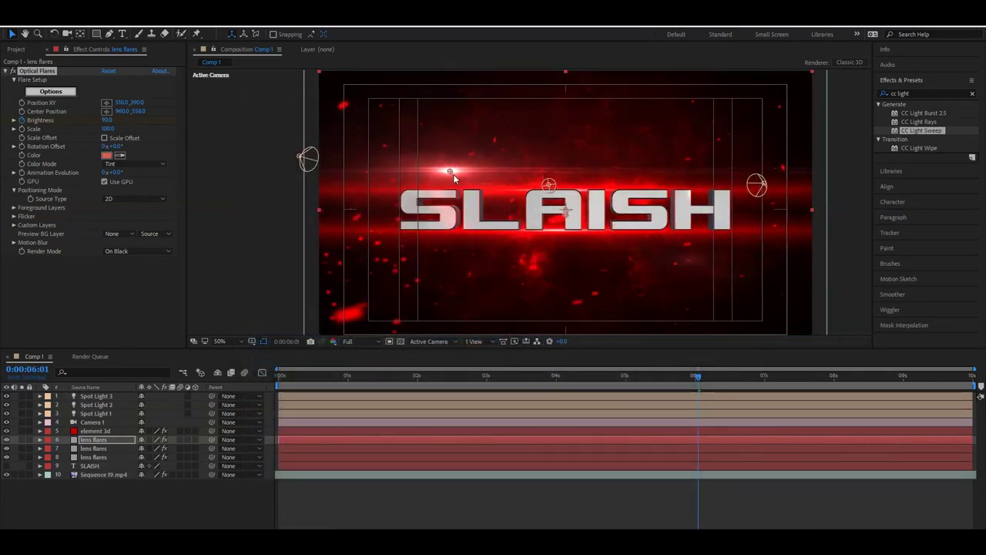
Step: Move the Bilderberg layer to the top and place its flare off-frame left at -246, 628
mouse_move(453, 174)
left_mouse_down()
mouse_move(657, 227)
mouse_move(385, 75)
left_mouse_up()
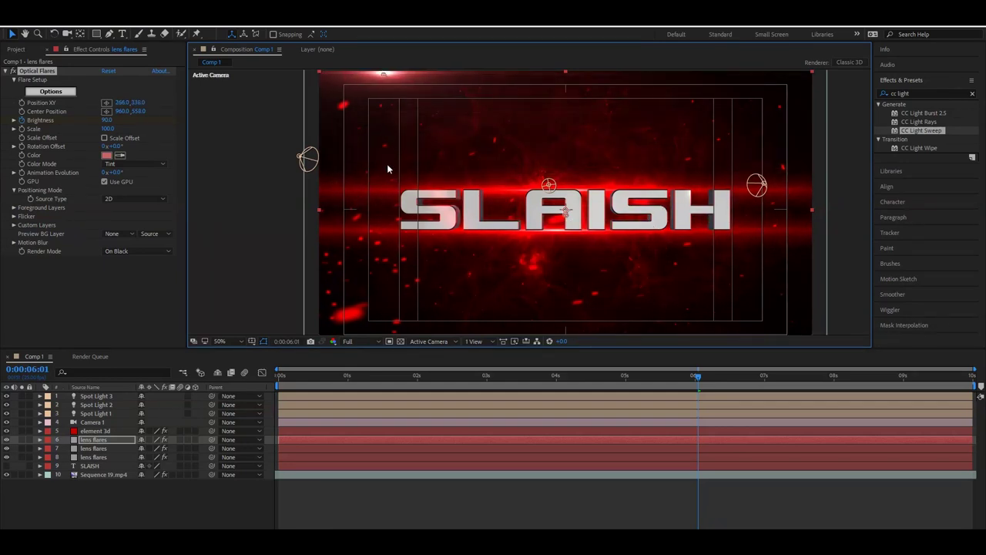
mouse_move(388, 169)
left_mouse_down()
mouse_move(391, 229)
mouse_move(728, 224)
left_mouse_up()
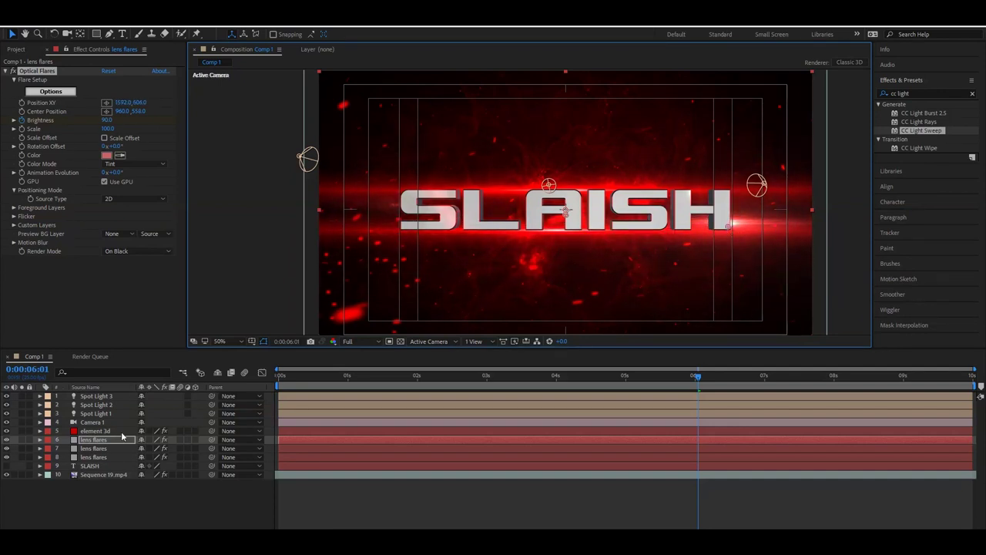
left_click_drag(121, 437, 100, 393)
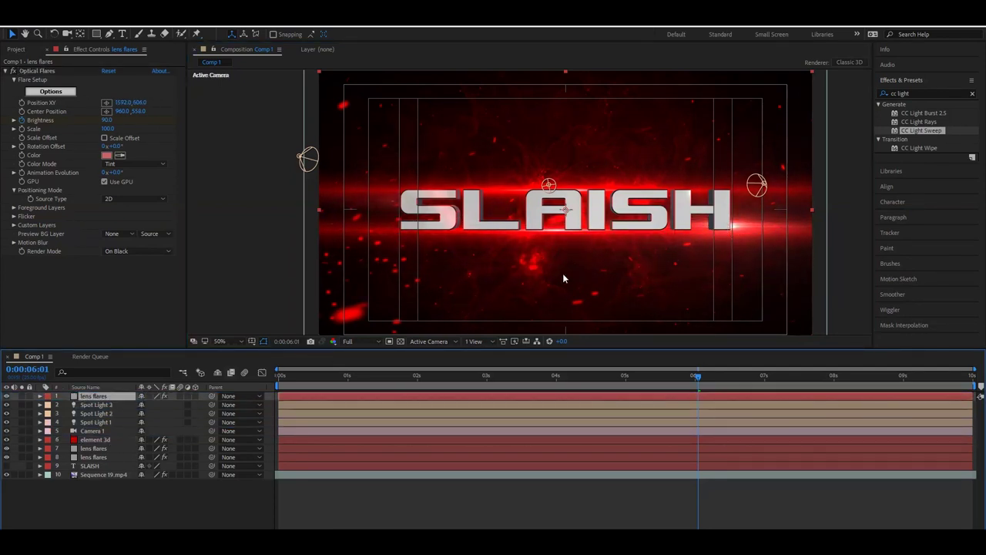
left_click(59, 80)
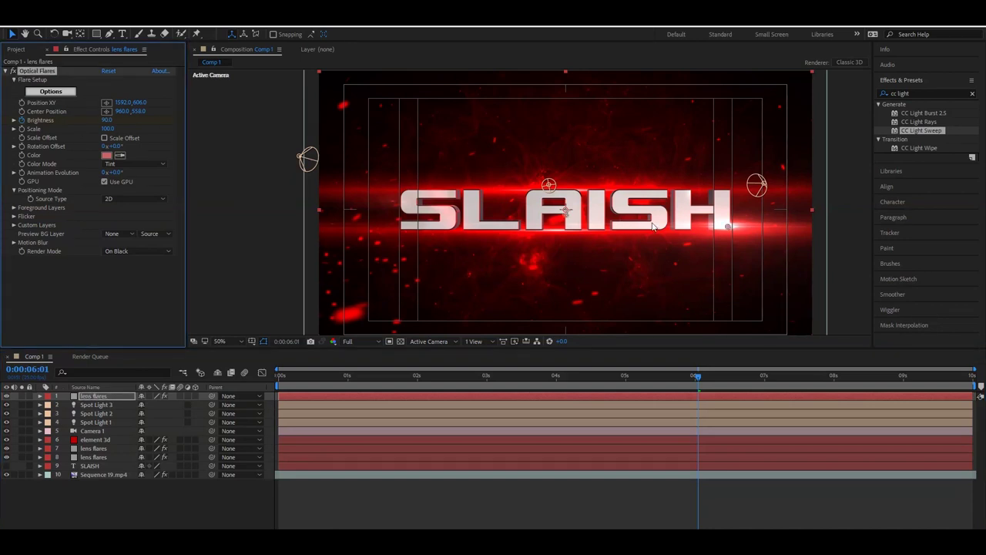
left_click_drag(728, 227, 228, 229)
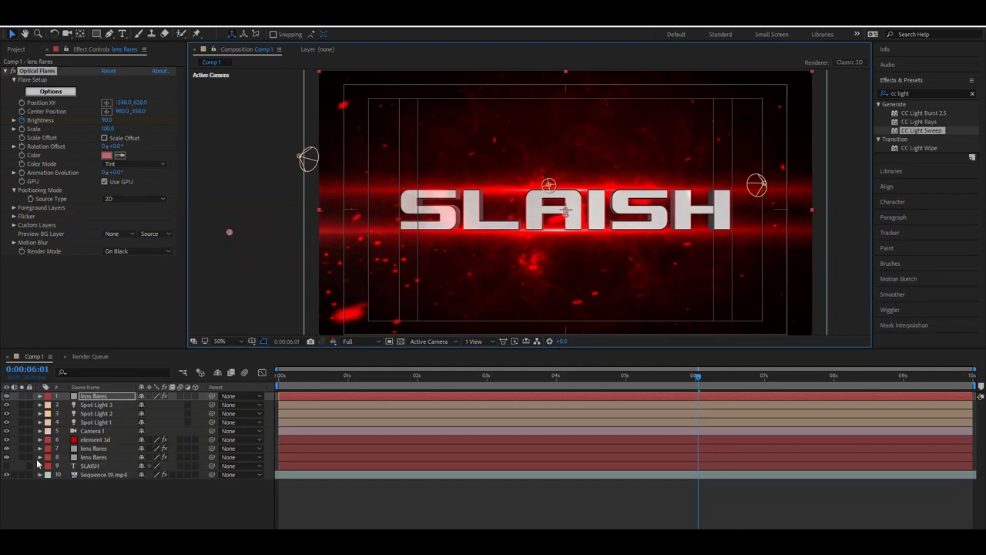
Step: Enable keyframing on the top flare's Position XY and Center Position
left_click(94, 396)
left_click(40, 396)
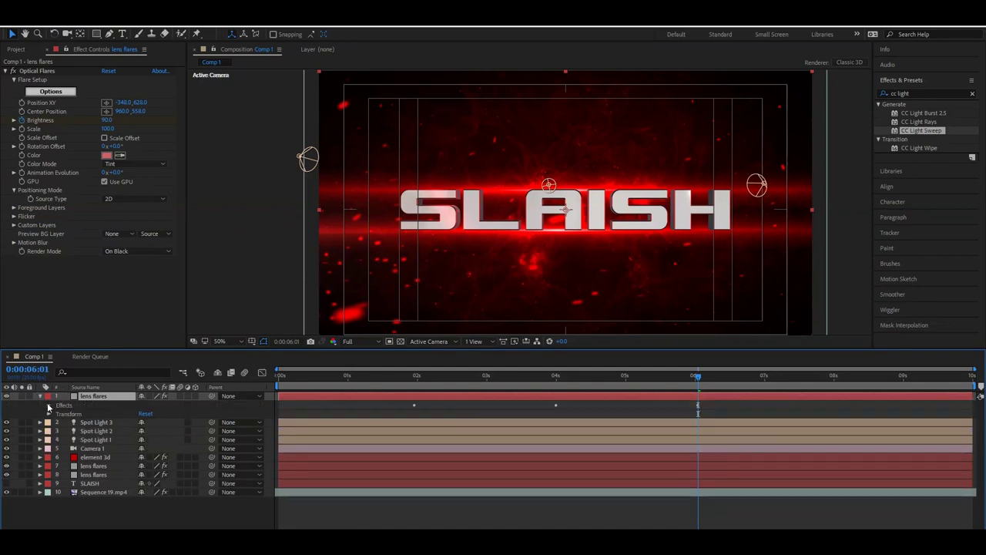
left_click(49, 405)
left_click(56, 414)
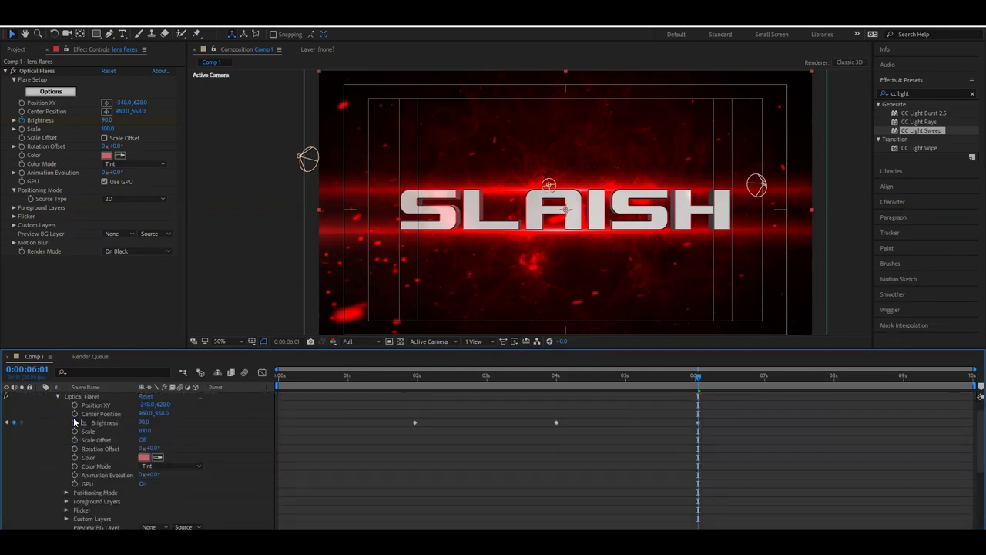
left_click(74, 405)
left_click(75, 413)
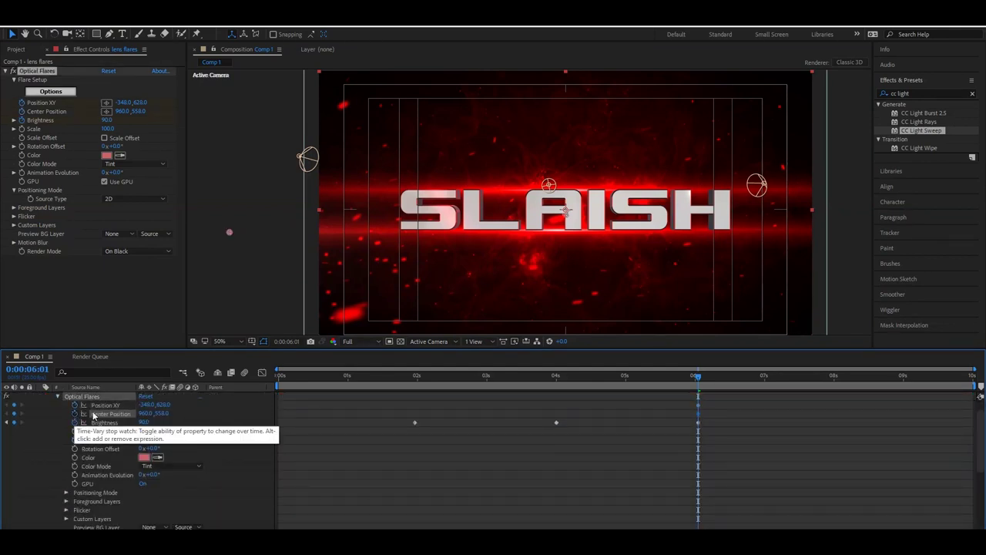
Step: Move the flare from -348, 628 at 0 s to 2668, 628 at 8 s, then preview
key("Home")
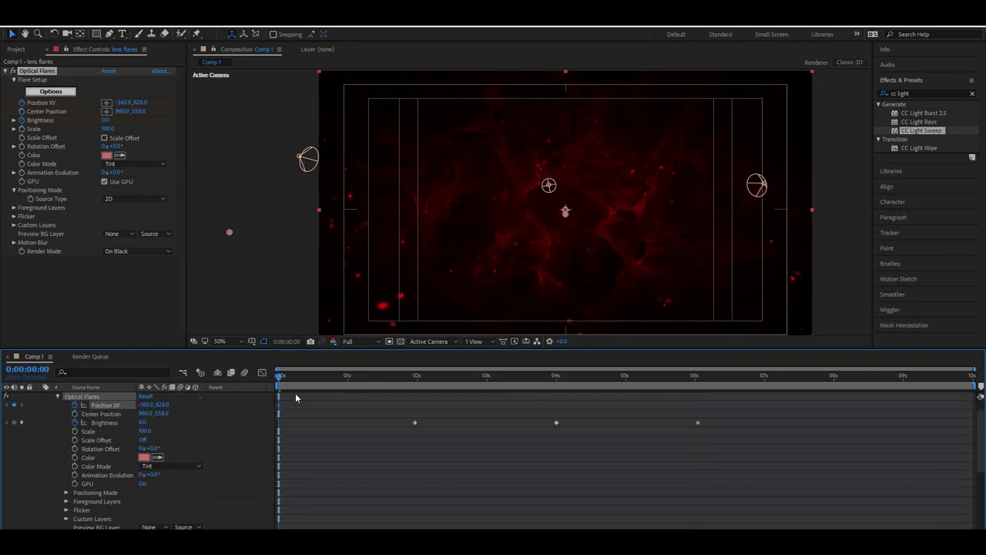
mouse_move(314, 392)
left_mouse_down()
mouse_move(904, 401)
mouse_move(834, 405)
left_mouse_up()
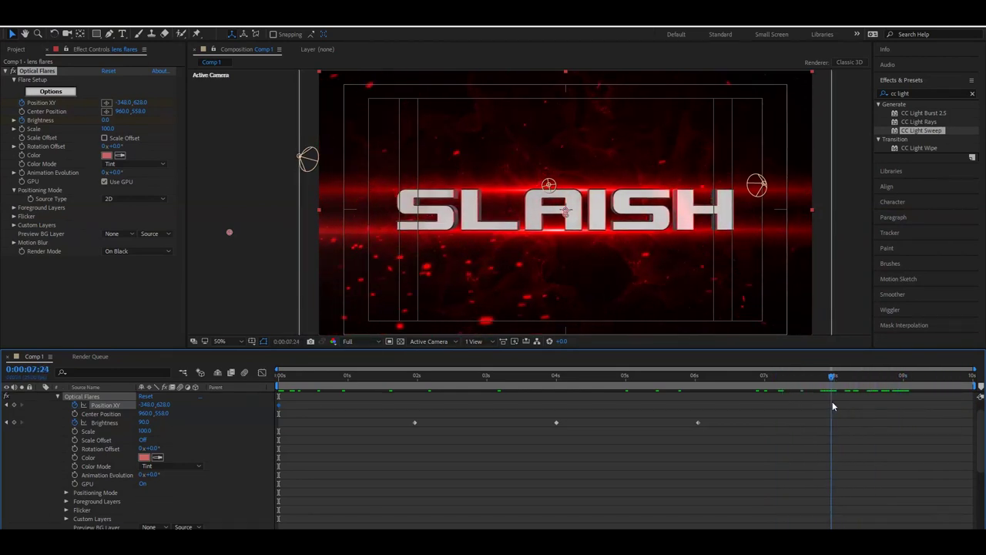
mouse_move(382, 410)
left_mouse_down()
mouse_move(847, 410)
mouse_move(862, 231)
left_mouse_up()
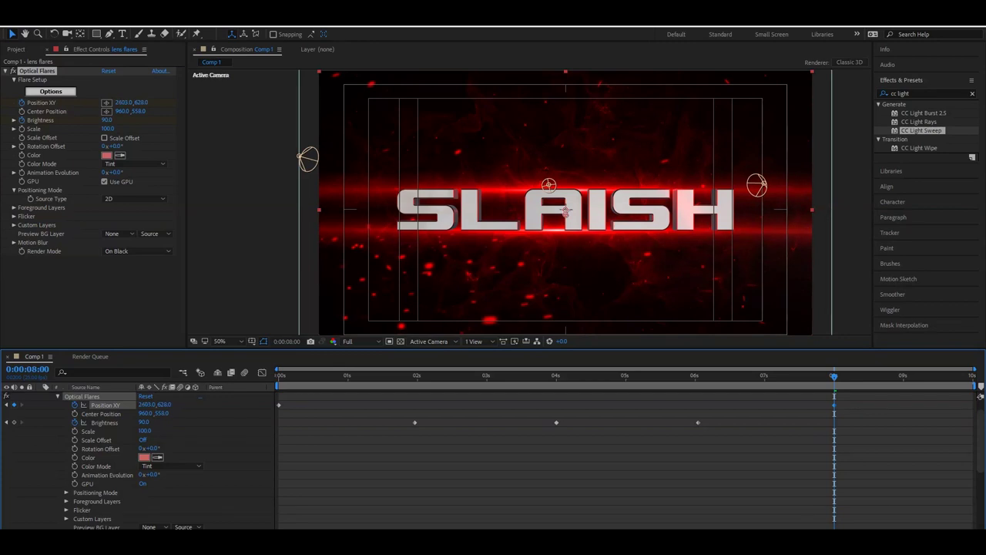
key("space")
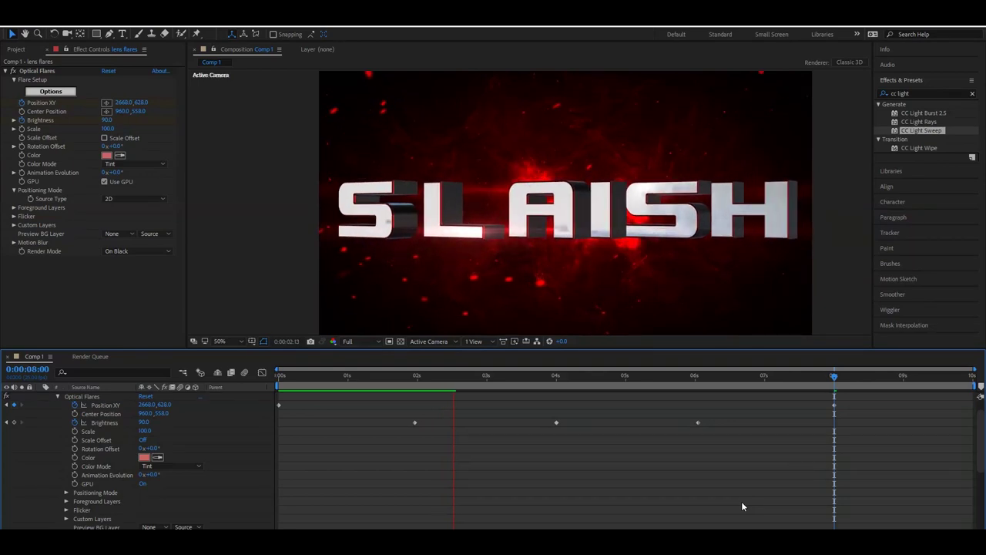
Step: Move the flare sweep's first Position XY keyframe to about 3 seconds and preview
left_click(470, 377)
mouse_move(448, 392)
left_mouse_down()
mouse_move(657, 396)
mouse_move(532, 416)
left_mouse_up()
mouse_move(278, 405)
left_mouse_down()
mouse_move(448, 404)
mouse_move(527, 417)
left_mouse_up()
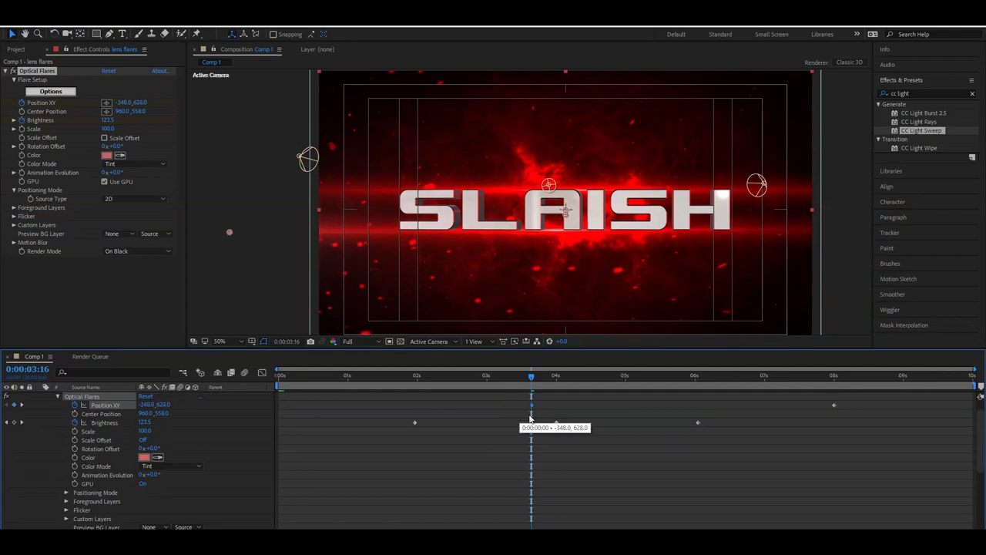
left_click_drag(492, 423, 487, 424)
key("space")
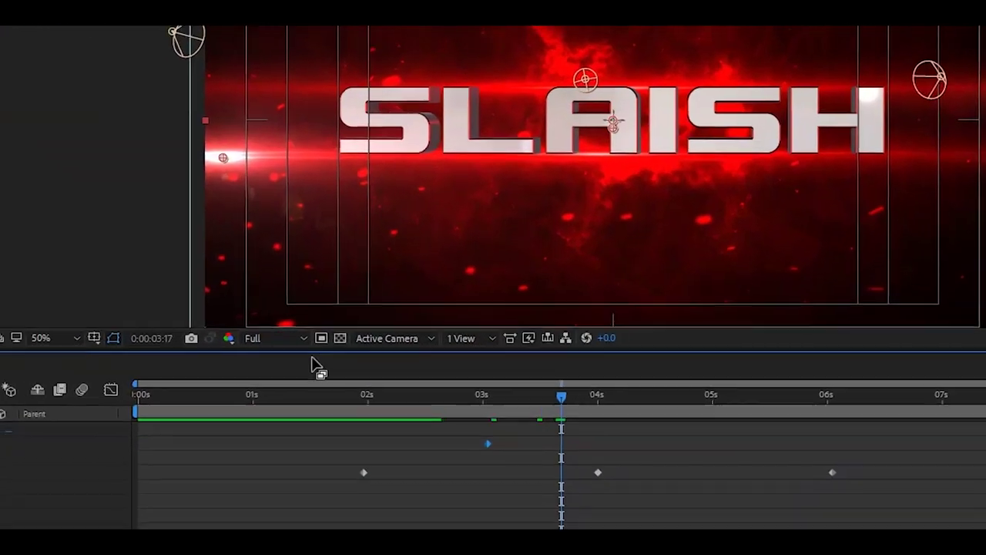
Step: Set the preview resolution to Third and replay the animation from the start
left_click(350, 340)
left_click(216, 445)
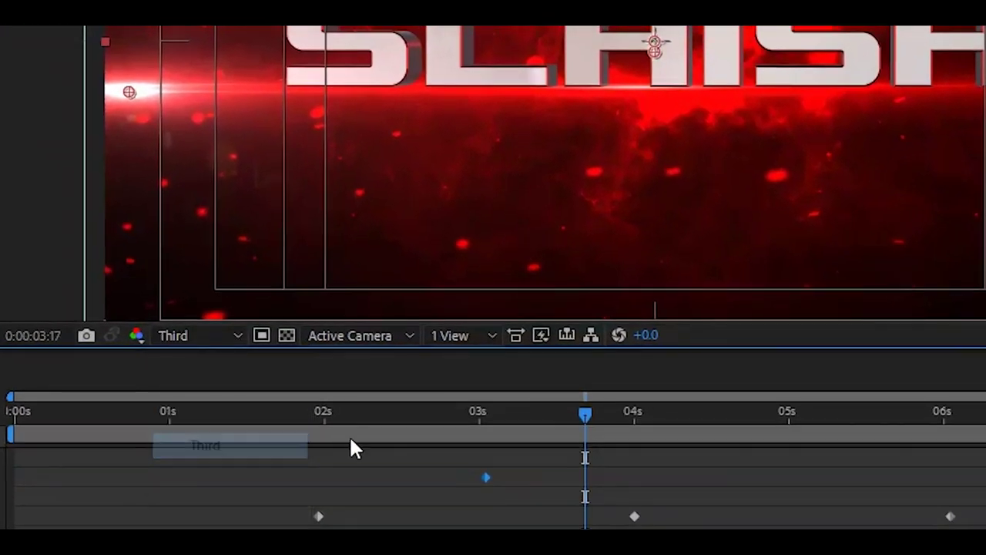
key("space")
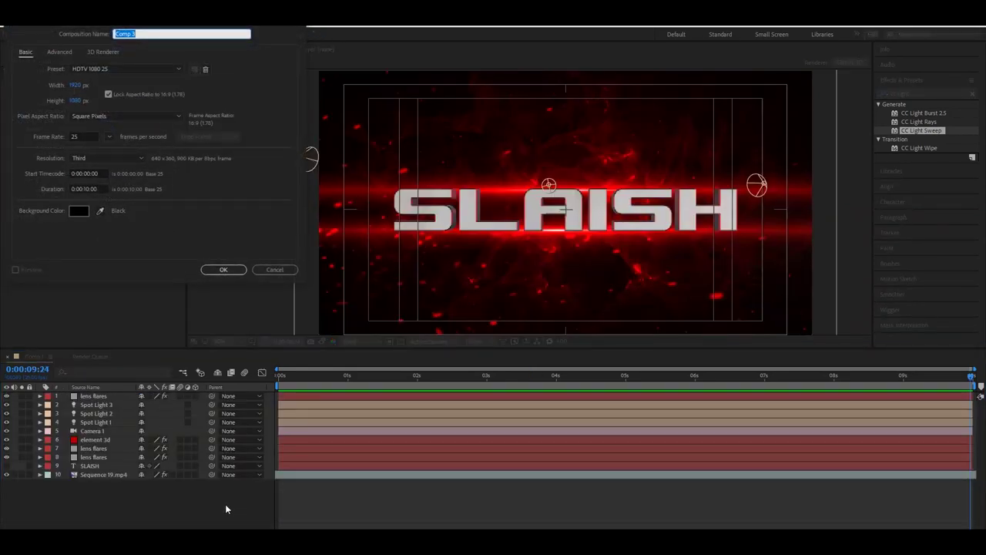
Step: Confirm the Composition Settings to create the empty 10-second Comp 3
key("Return")
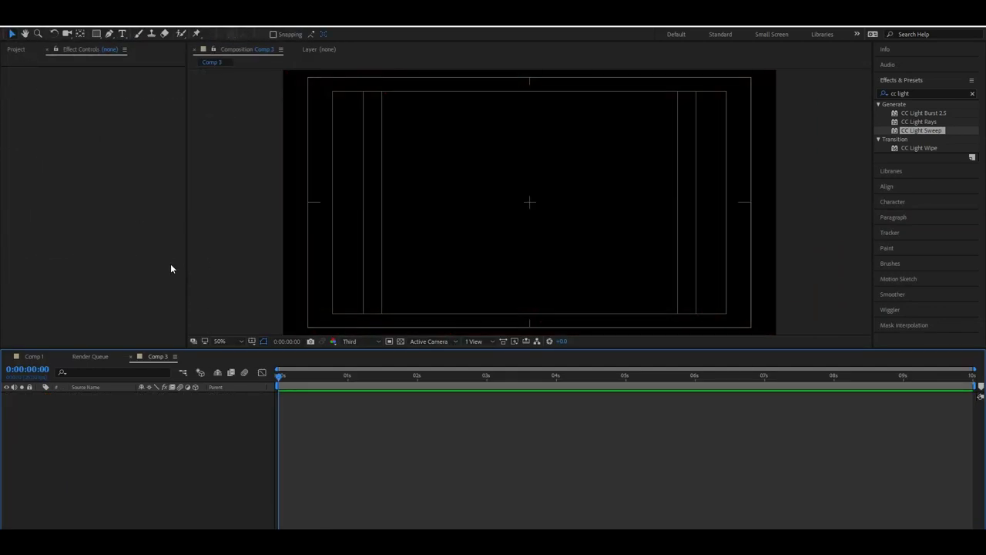
left_click(28, 356)
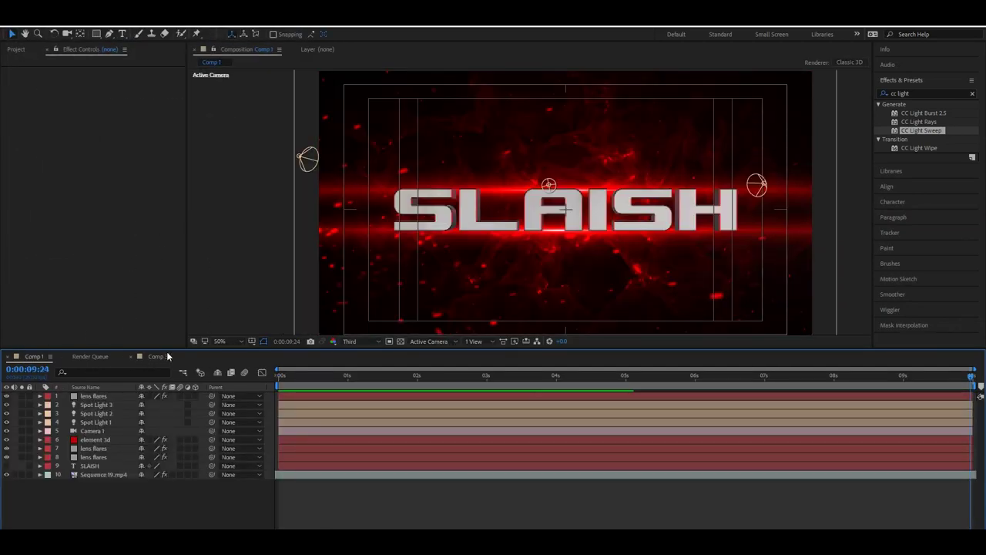
left_click(163, 355)
Step: Drag Comp 1 from the Project panel into Comp 3 as a nested layer
left_click(17, 49)
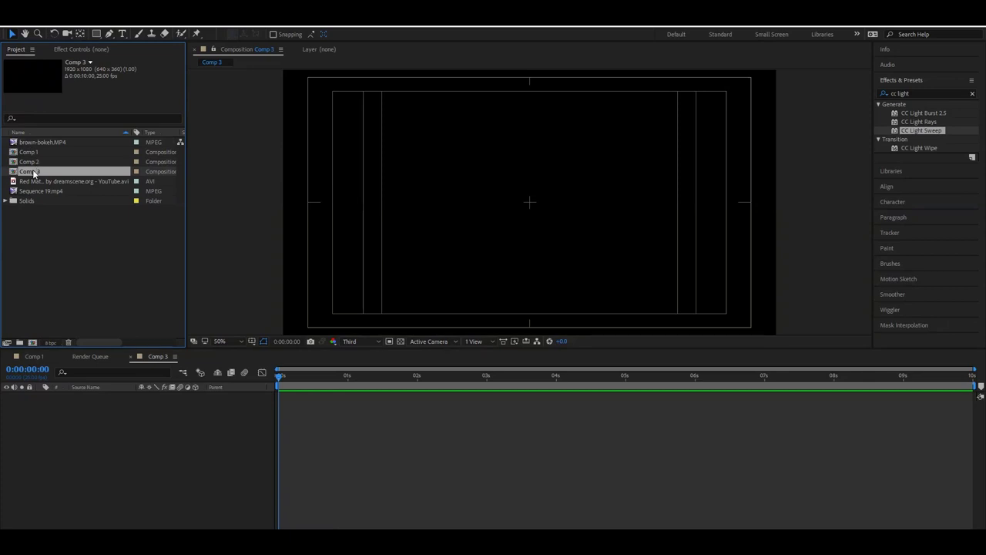
left_click(35, 161)
left_click_drag(30, 151, 534, 204)
mouse_move(281, 375)
left_mouse_down()
mouse_move(730, 394)
mouse_move(333, 433)
mouse_move(548, 433)
left_mouse_up()
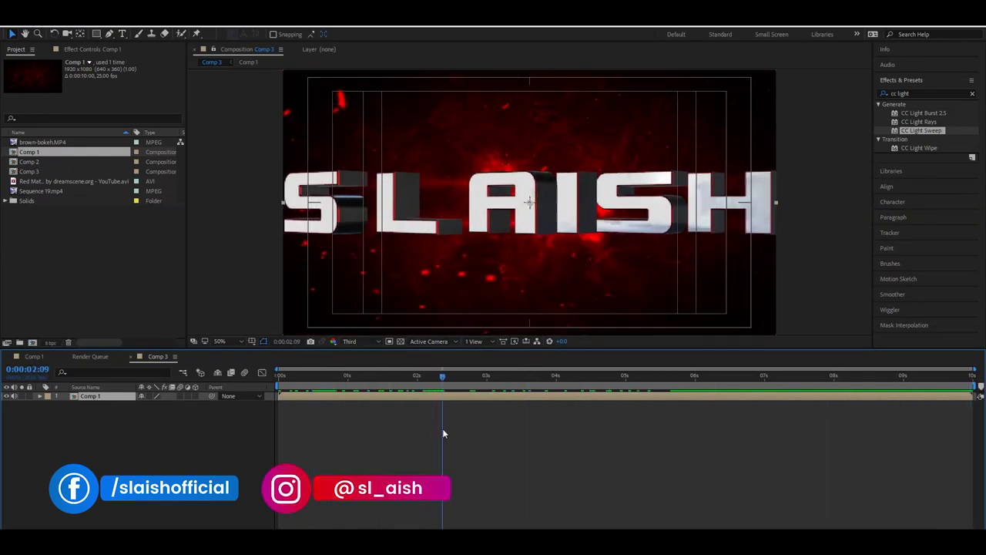
Step: Duplicate the Comp 1 layer and draw a rectangle mask on the top copy
key("space")
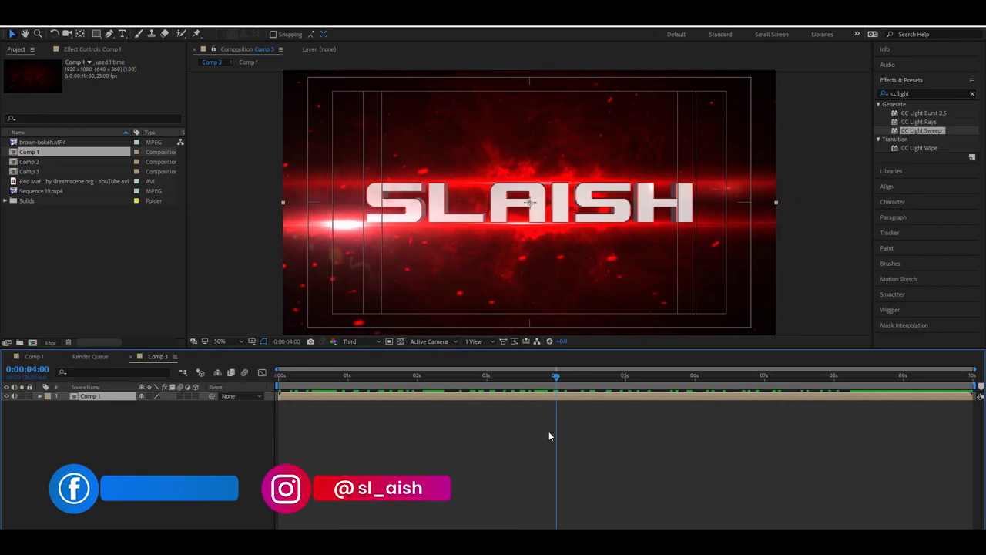
left_click(412, 398)
key("ctrl+d")
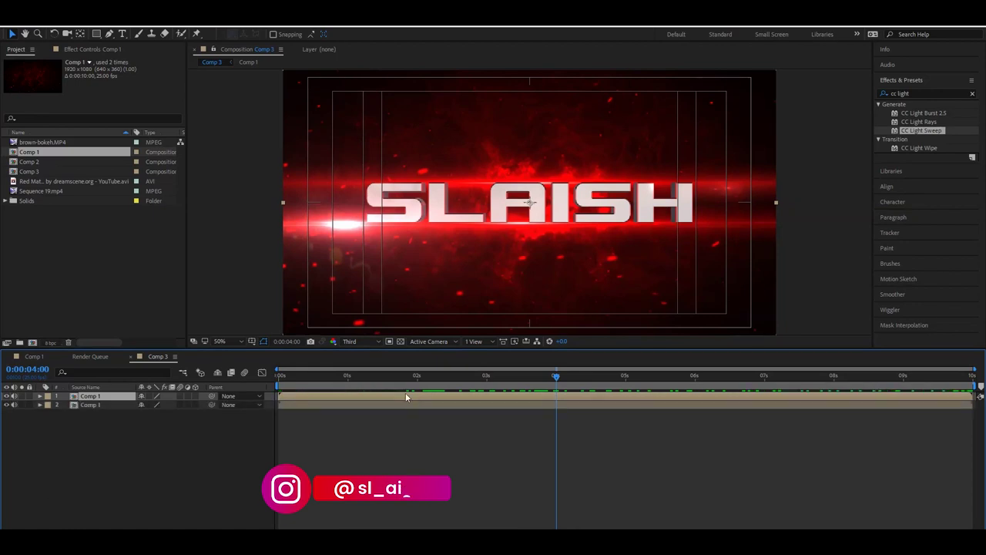
left_click(95, 36)
key("comma")
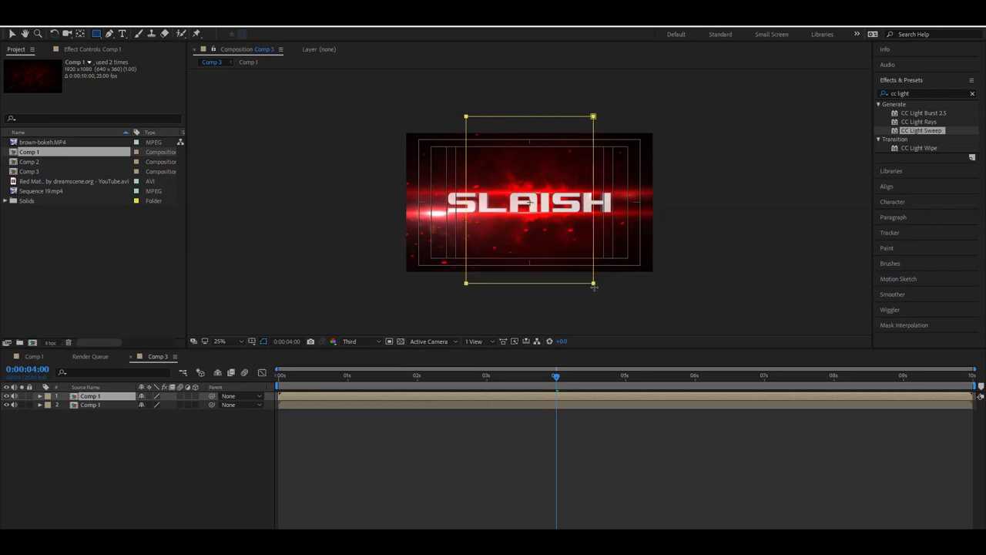
left_click_drag(584, 252, 591, 295)
key("v")
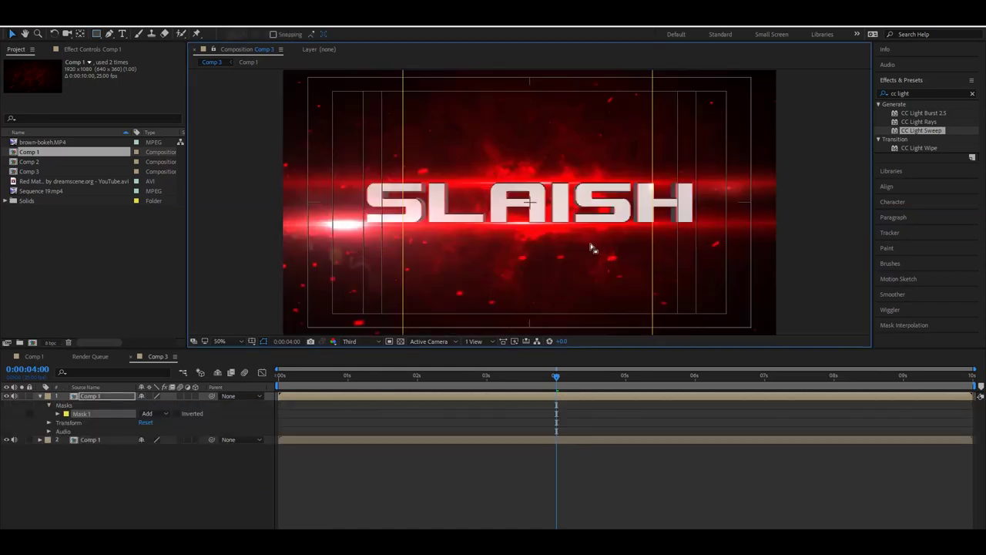
Step: Rotate and stretch Mask 1 into a tall diagonal slash, nudging it up and left
left_click(48, 423)
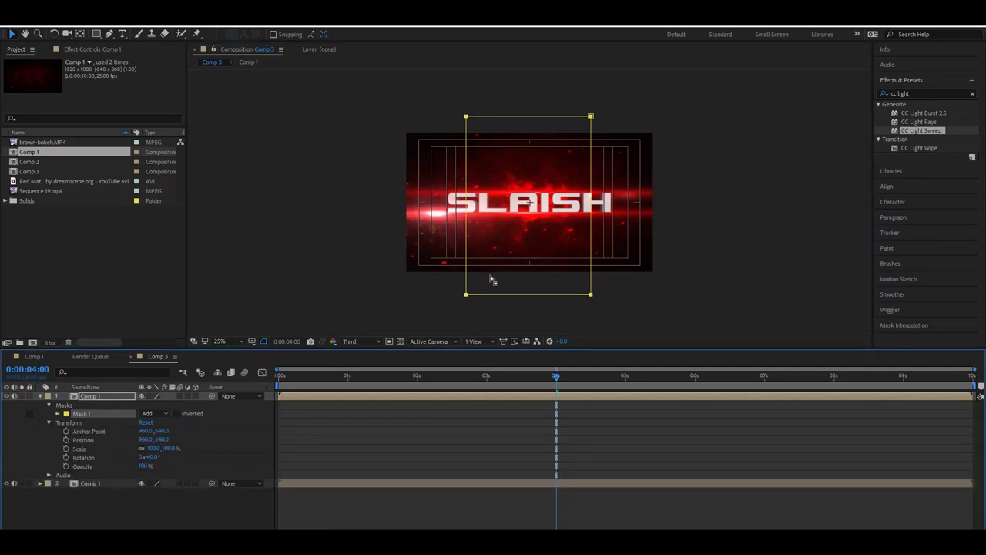
left_click(582, 121)
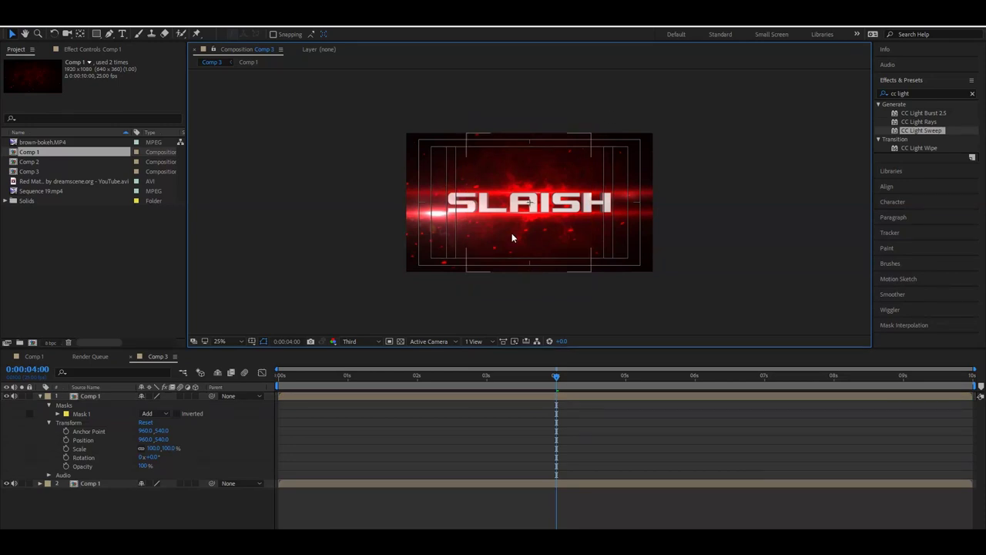
left_click(81, 414)
left_click(593, 121)
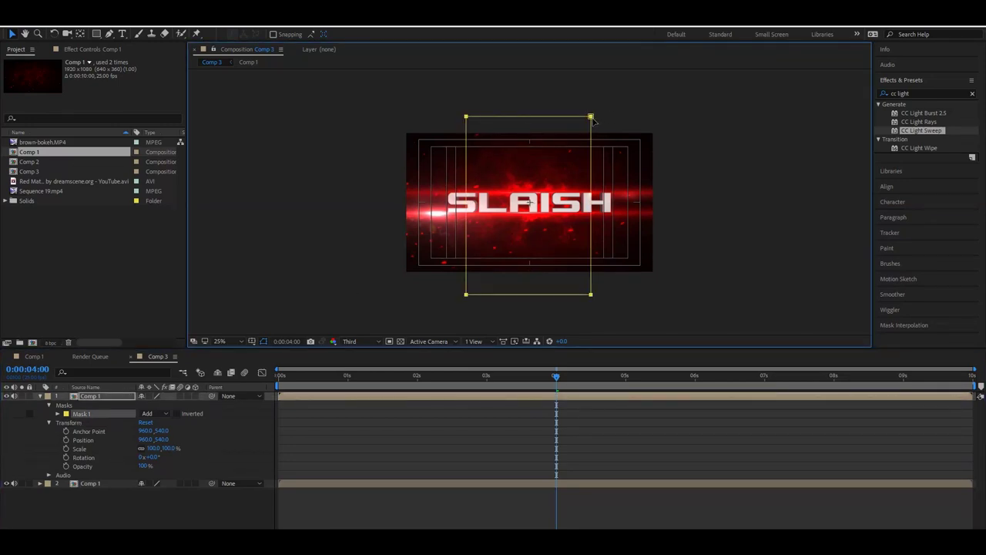
left_click_drag(608, 110, 561, 97)
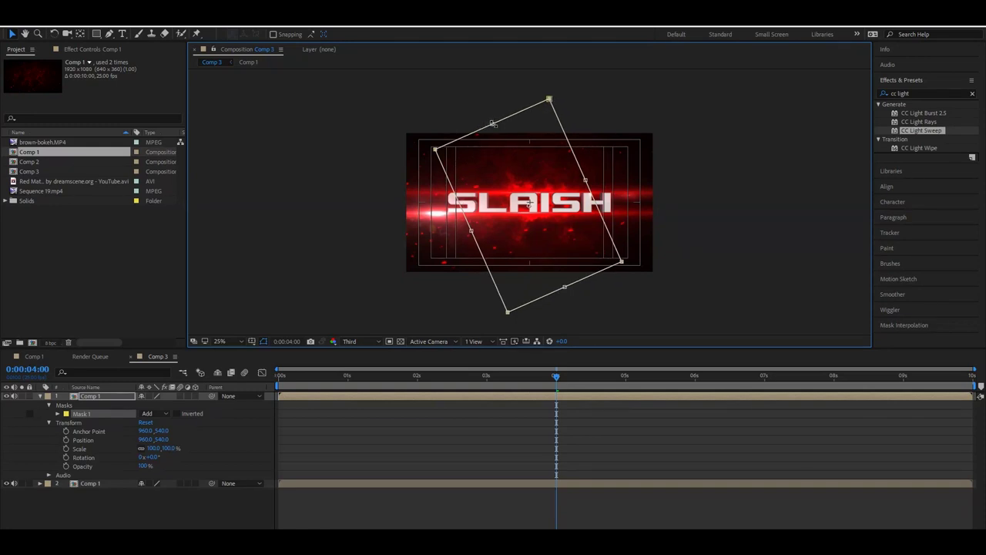
left_click_drag(481, 102, 479, 93)
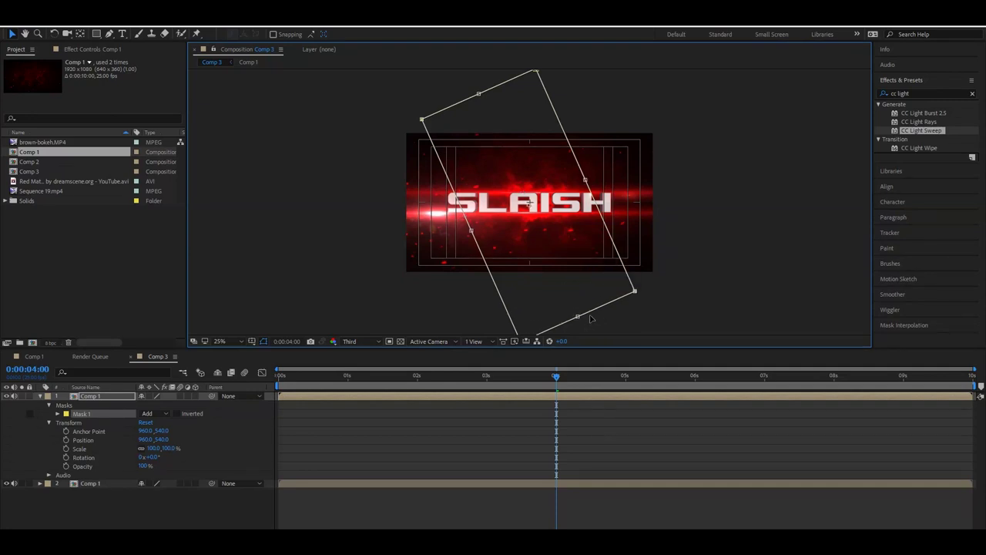
key("shift+Up")
key("shift+Up")
key("shift+Up")
key("shift+Left")
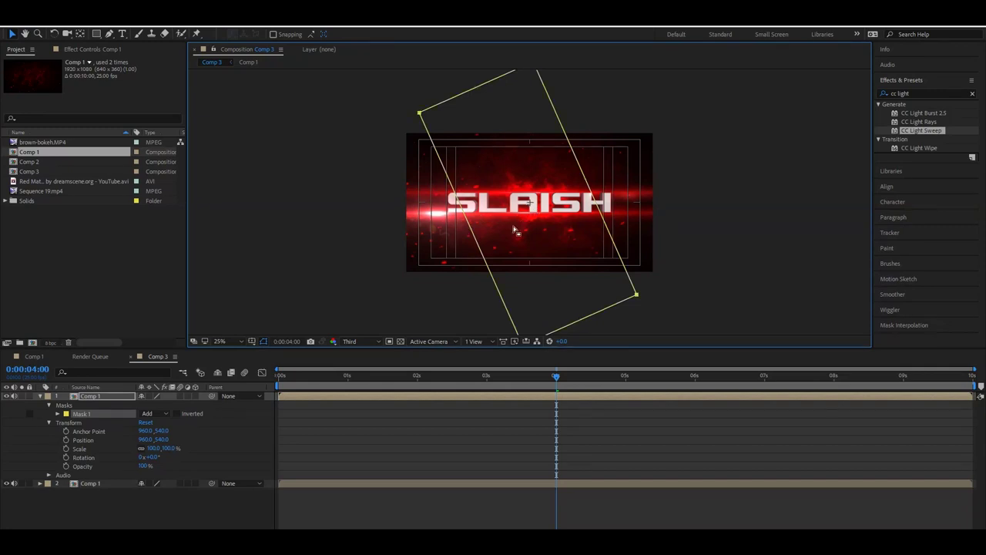
Step: Scale the top Comp 1 layer up slightly and return to the start of the comp
key("period")
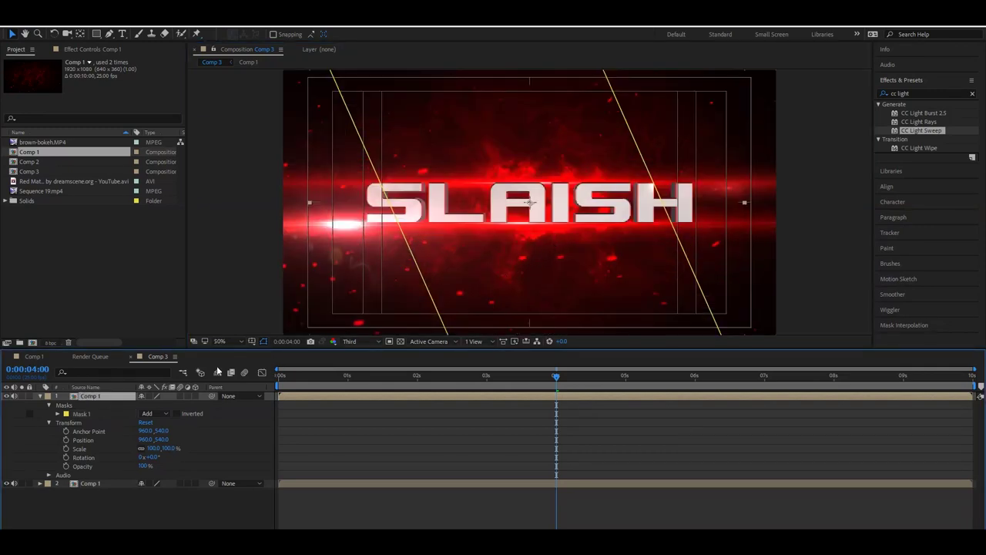
left_click_drag(153, 450, 156, 454)
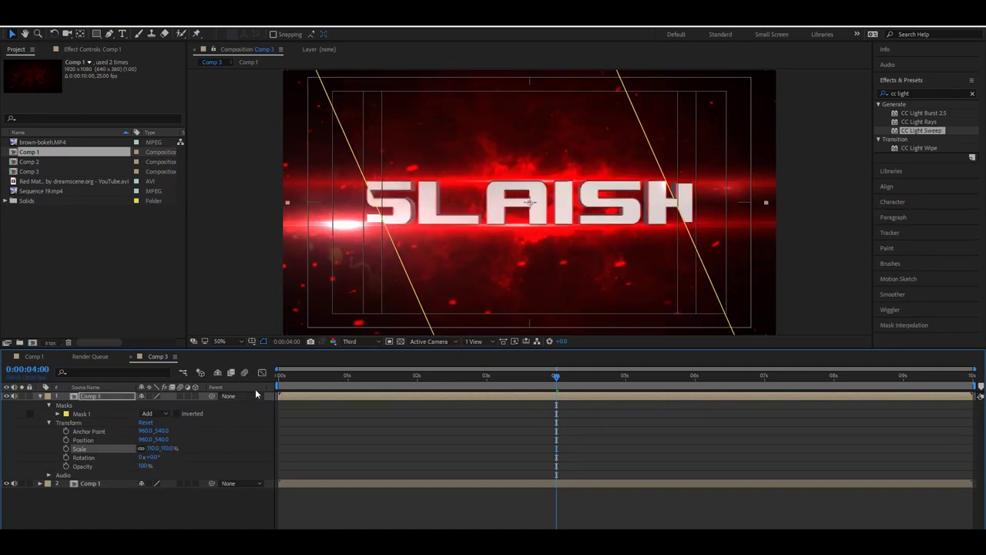
left_click_drag(490, 375, 279, 376)
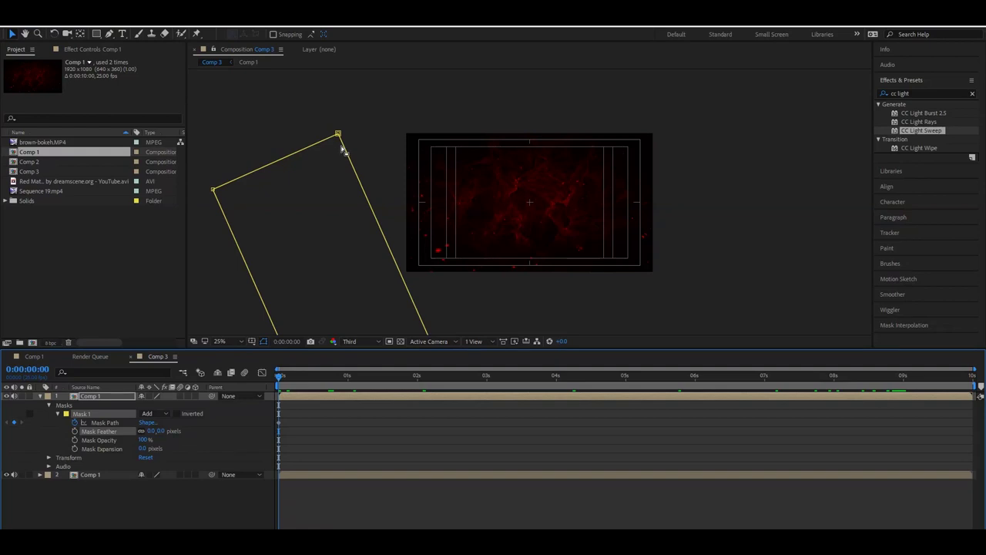
Step: Keyframe the slash mask from left of frame at 0:00 to off the right near 9:24, then preview
double_click(339, 135)
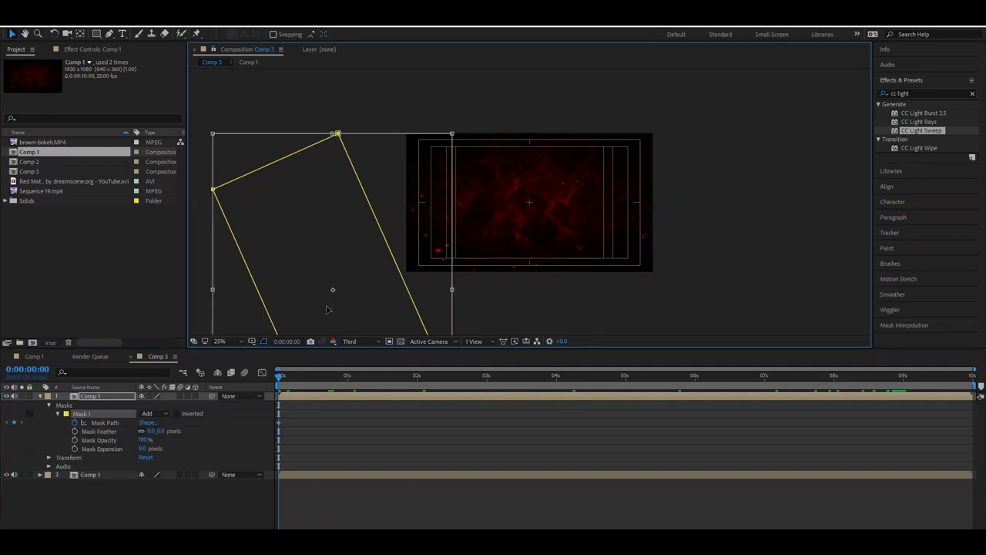
mouse_move(324, 392)
left_mouse_down()
mouse_move(979, 390)
mouse_move(903, 393)
left_mouse_up()
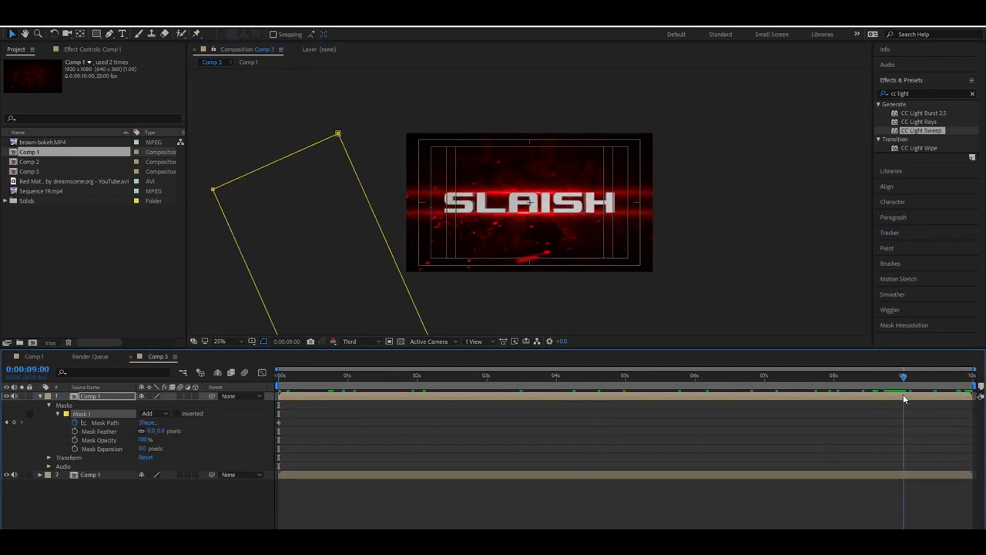
double_click(396, 264)
mouse_move(343, 289)
left_mouse_down()
mouse_move(571, 209)
mouse_move(748, 128)
left_mouse_up()
key("Return")
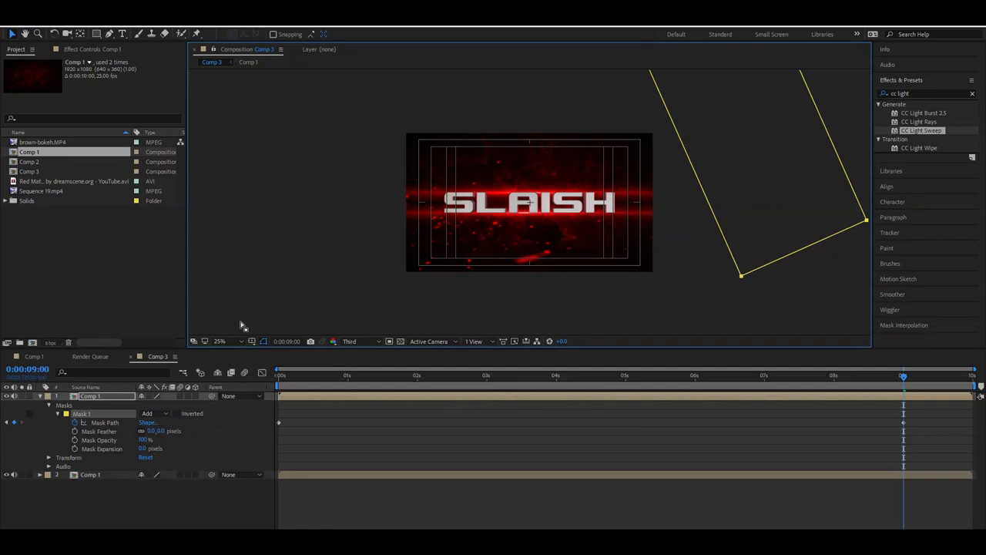
key("period")
key("space")
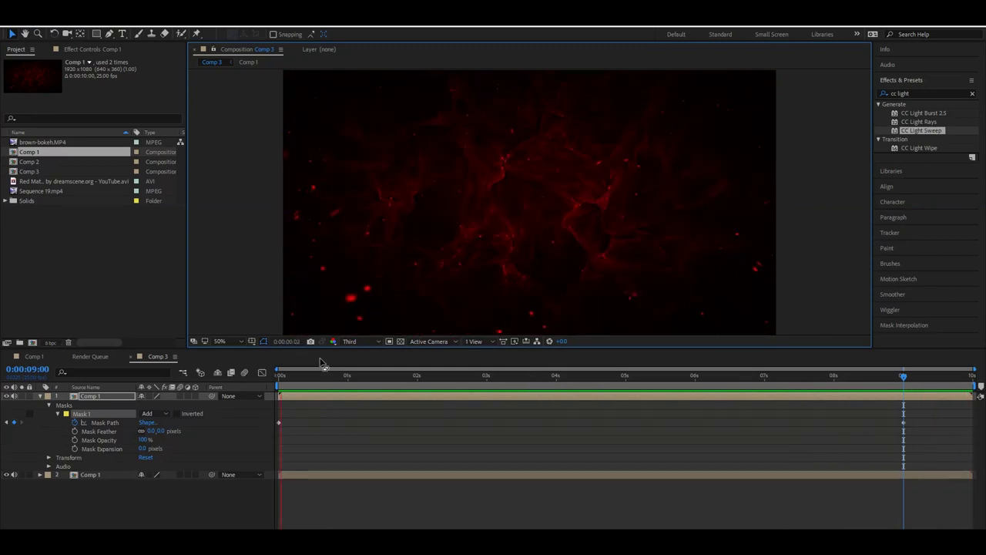
Step: Stop the preview around 5 seconds, collapse the mask properties and deselect the layer
left_click_drag(313, 374, 609, 394)
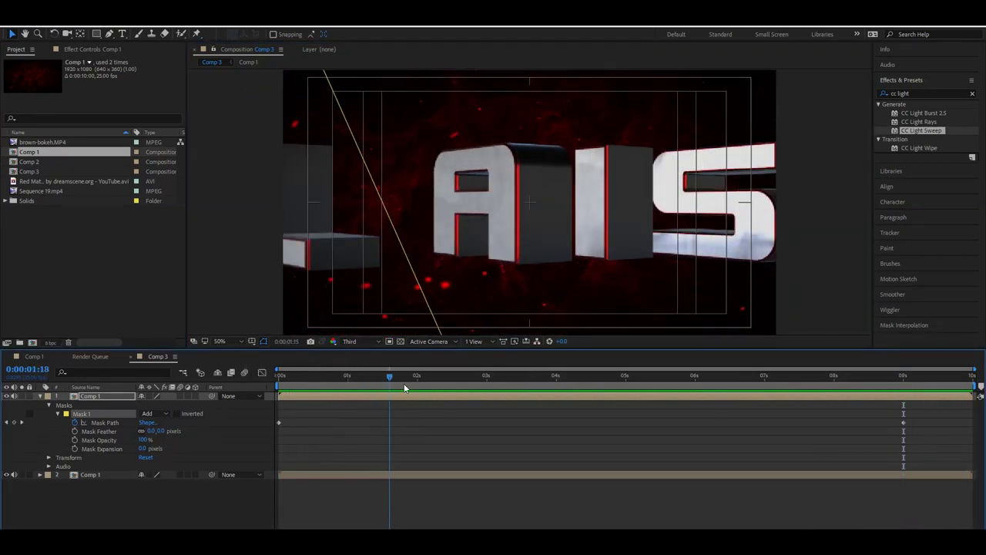
key("space")
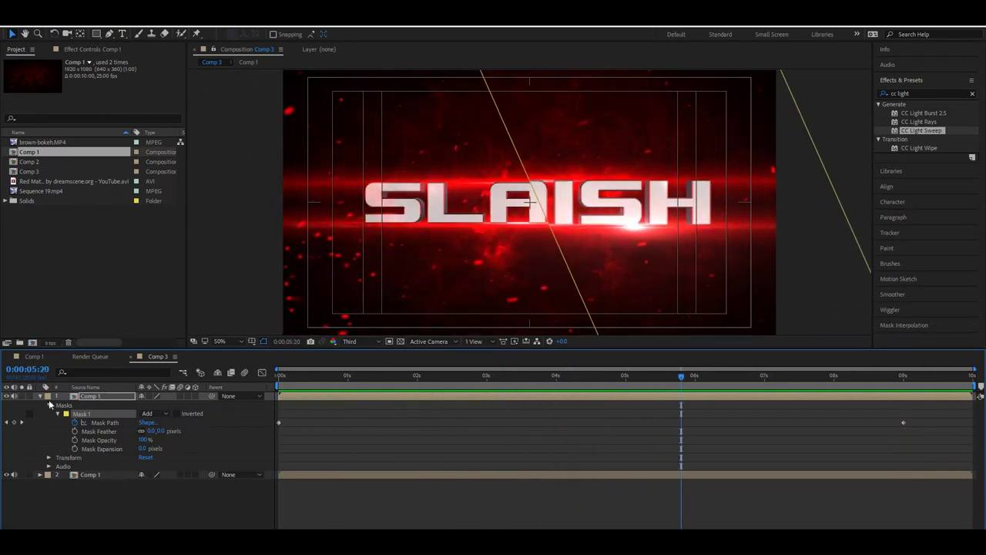
left_click(40, 396)
left_click(287, 443)
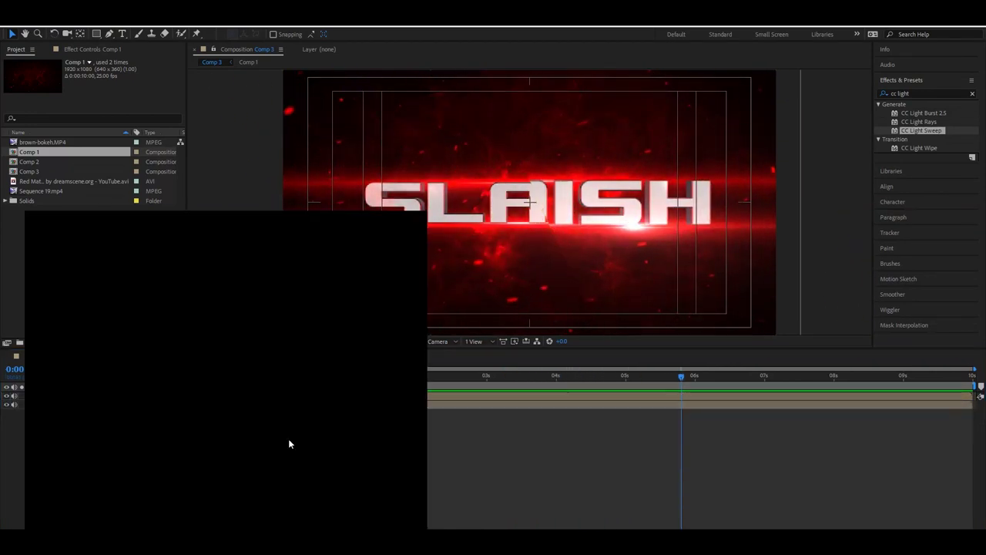
Step: Set the viewer magnification to Fit and maximize the Composition panel
left_click(220, 341)
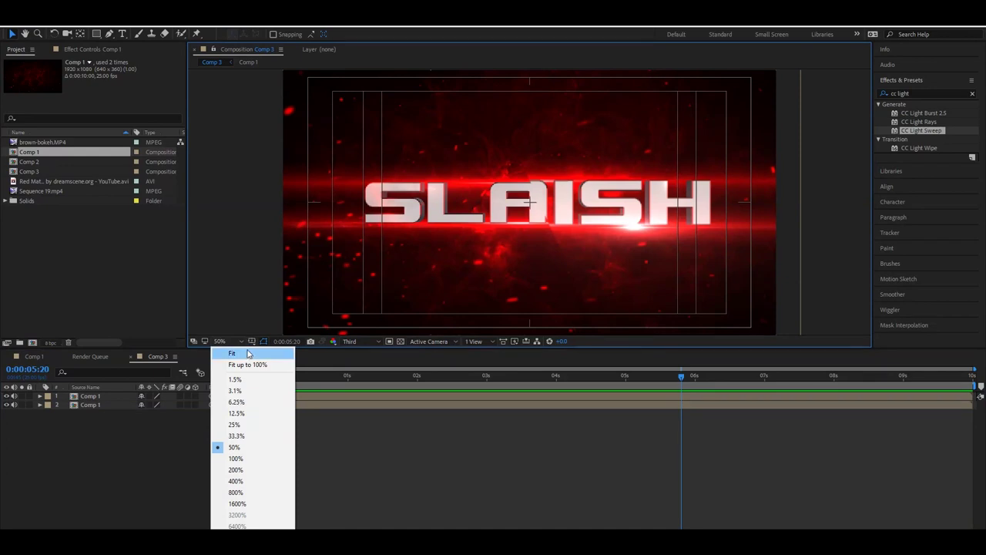
left_click(246, 352)
left_click(90, 396)
key("grave")
left_click(946, 267)
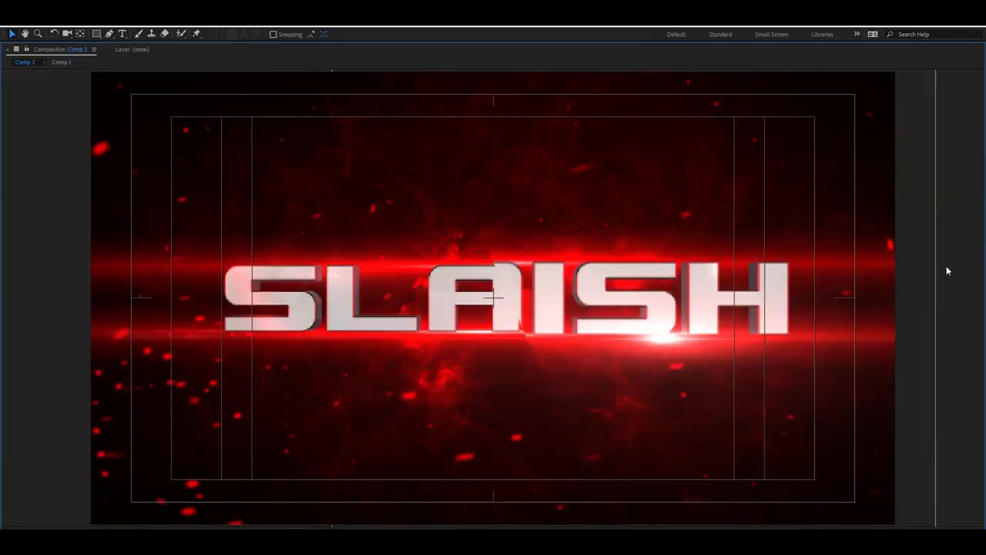
key("space")
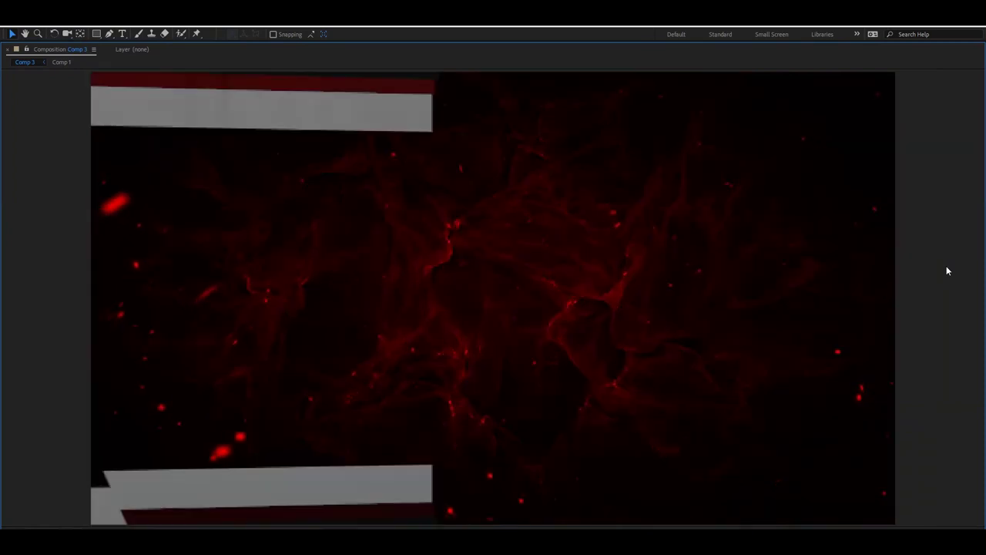